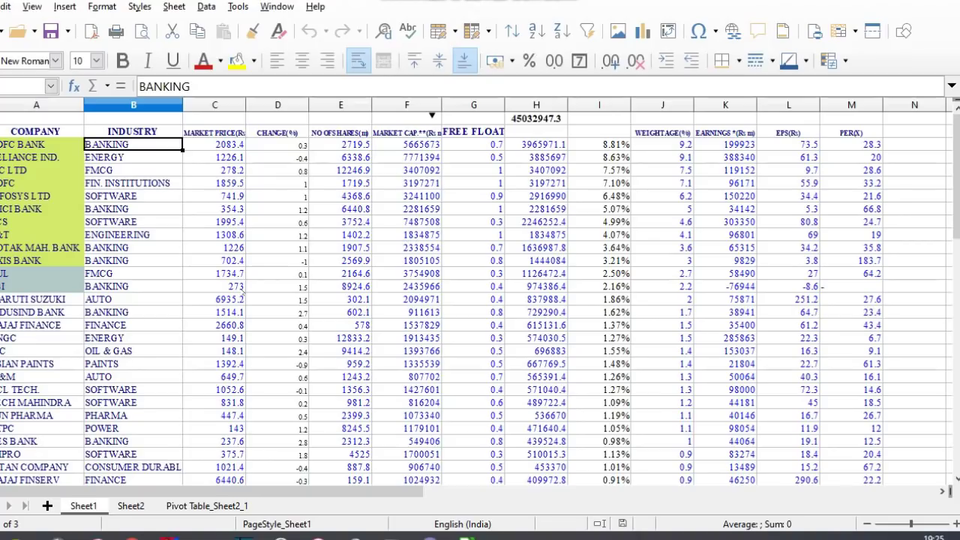
Step: Select the yellow-shaded companies in the COMPANY column, starting from HDFC BANK, to point out the largest constituents
{"action": "left_click", "coordinate": [69, 123]}
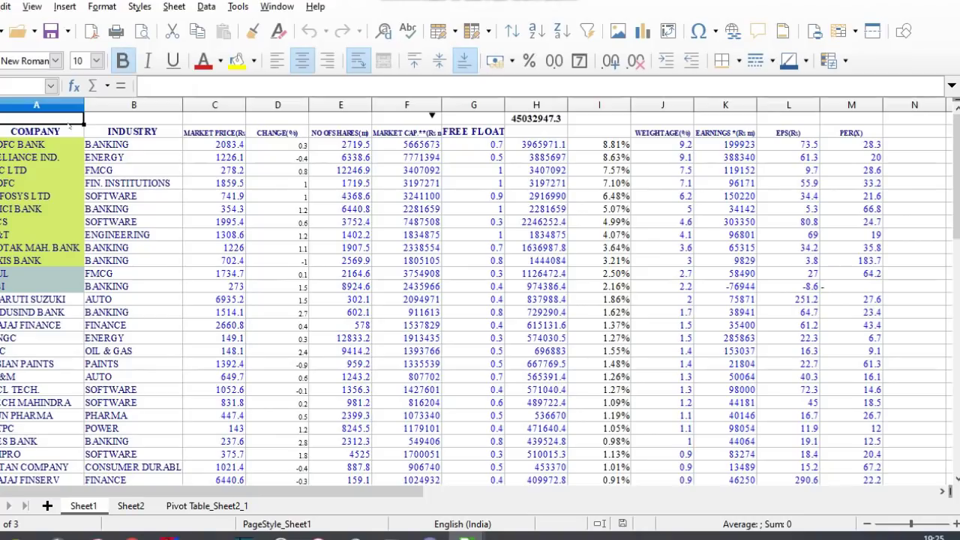
{"action": "key", "text": "Down"}
{"action": "key", "text": "Down"}
{"action": "key", "text": "shift+Down"}
{"action": "key", "text": "shift+Down"}
{"action": "key", "text": "shift+Down"}
{"action": "key", "text": "shift+Down"}
{"action": "key", "text": "shift+Down"}
{"action": "key", "text": "shift+Down"}
{"action": "key", "text": "shift+Down"}
{"action": "key", "text": "shift+Down"}
{"action": "key", "text": "shift+Down"}
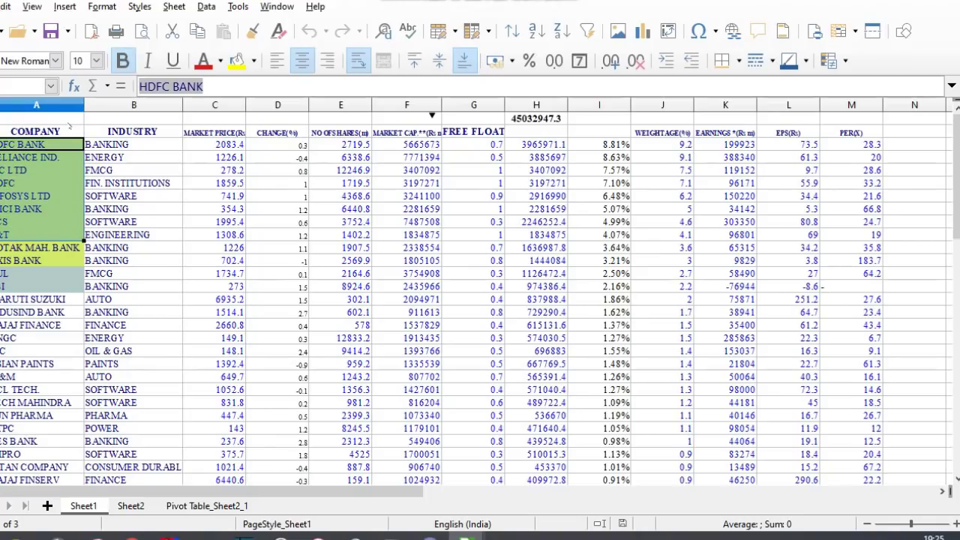
{"action": "key", "text": "Up"}
{"action": "key", "text": "Down"}
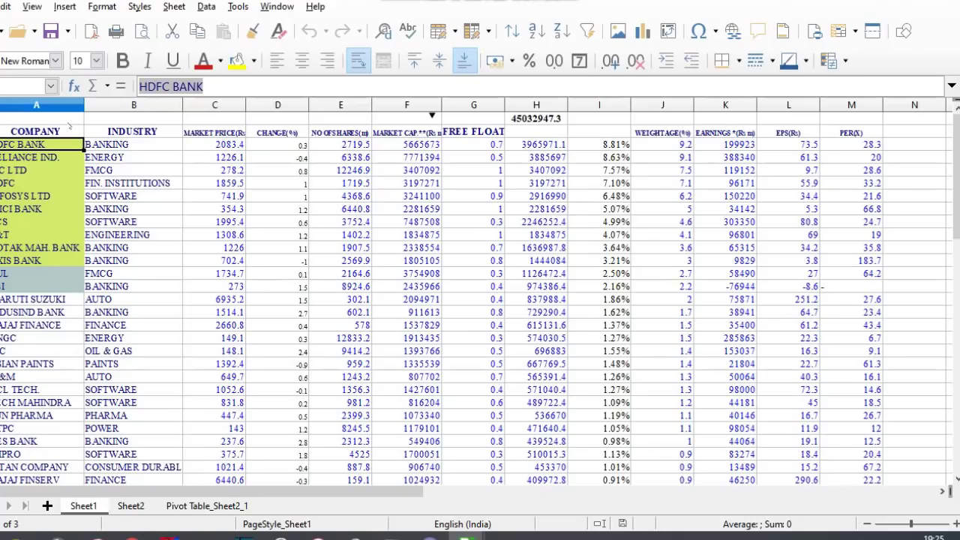
Step: Examine the WEIGHTAGE(%) column by moving across the HDFC BANK row and selecting the whole column
{"action": "key", "text": "Right"}
{"action": "key", "text": "Right"}
{"action": "key", "text": "Right"}
{"action": "key", "text": "Right"}
{"action": "key", "text": "Right"}
{"action": "key", "text": "Right"}
{"action": "key", "text": "Right"}
{"action": "key", "text": "Right"}
{"action": "key", "text": "Right"}
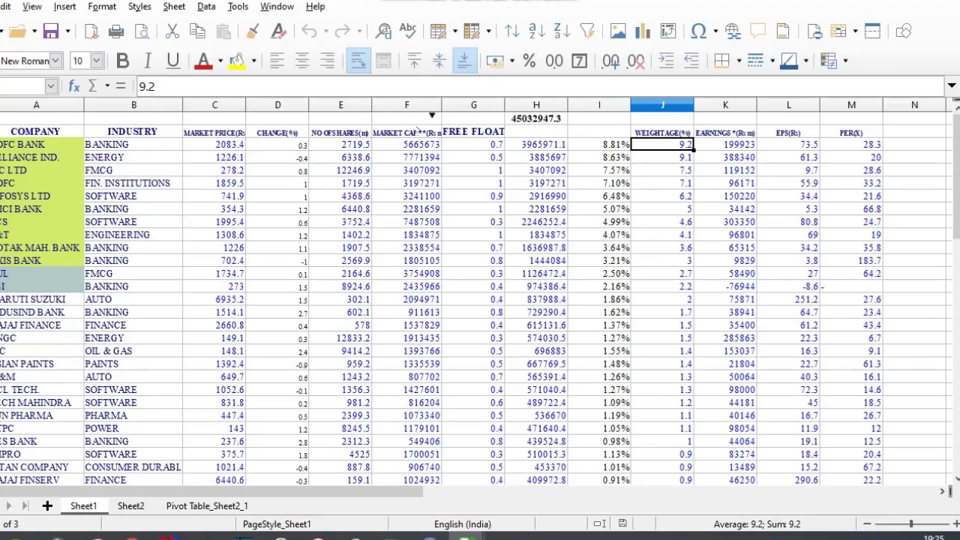
{"action": "left_click", "coordinate": [658, 106]}
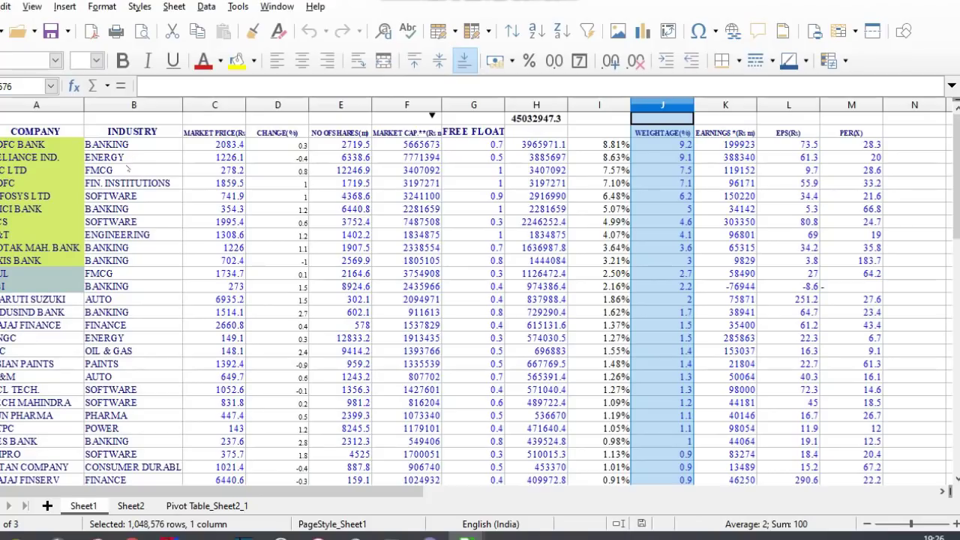
{"action": "left_click", "coordinate": [2, 147]}
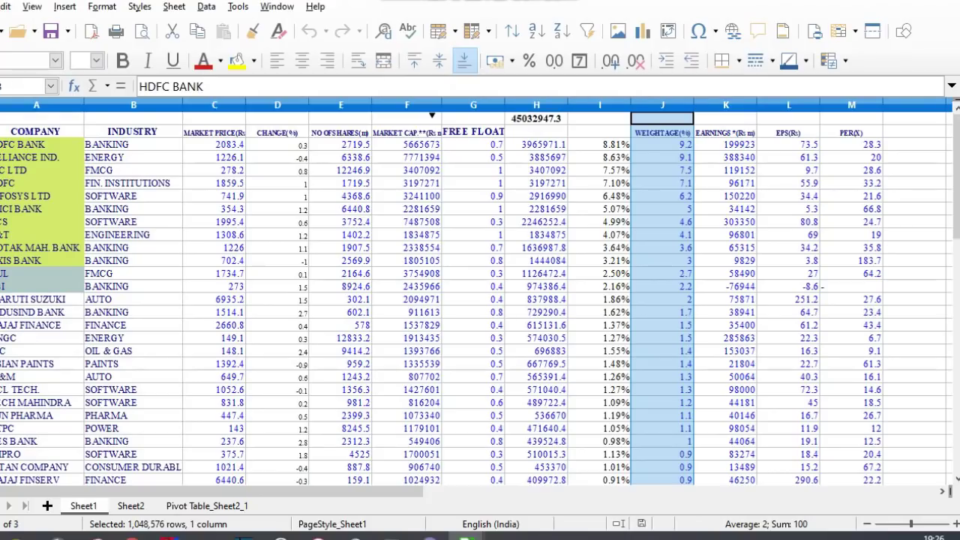
Step: Select all the WEIGHTAGE(%) values from HDFC BANK down to the last company, and return to the first value
{"action": "left_click", "coordinate": [646, 149]}
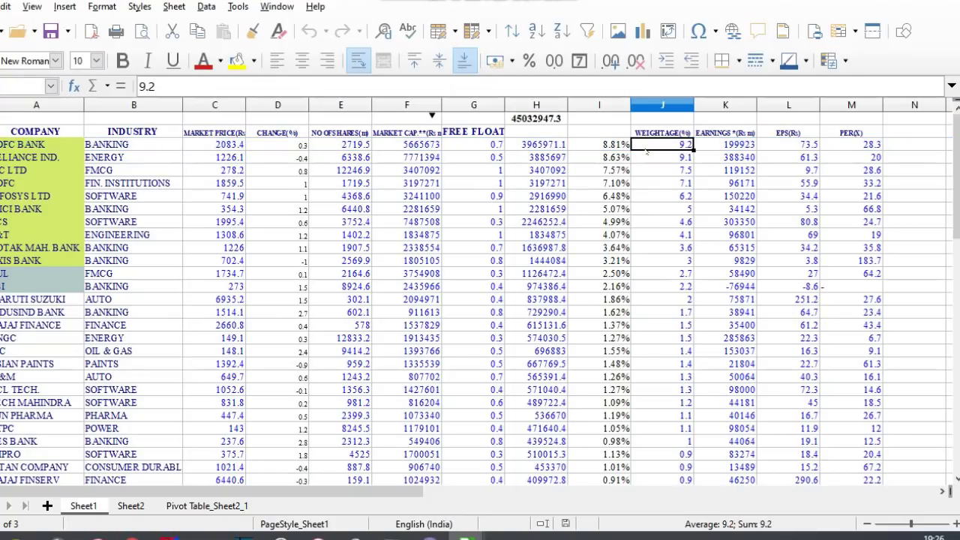
{"action": "key", "text": "ctrl+shift+Down"}
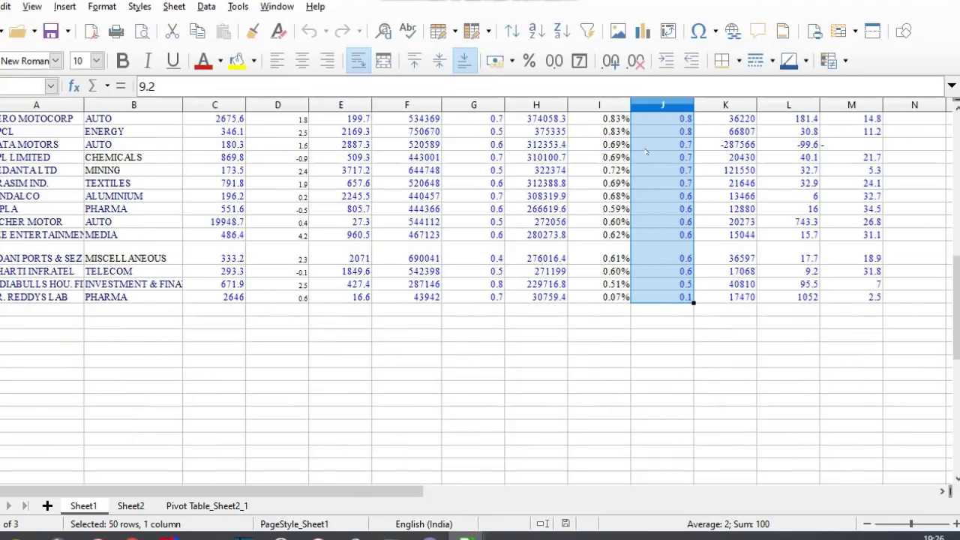
{"action": "left_click", "coordinate": [676, 347]}
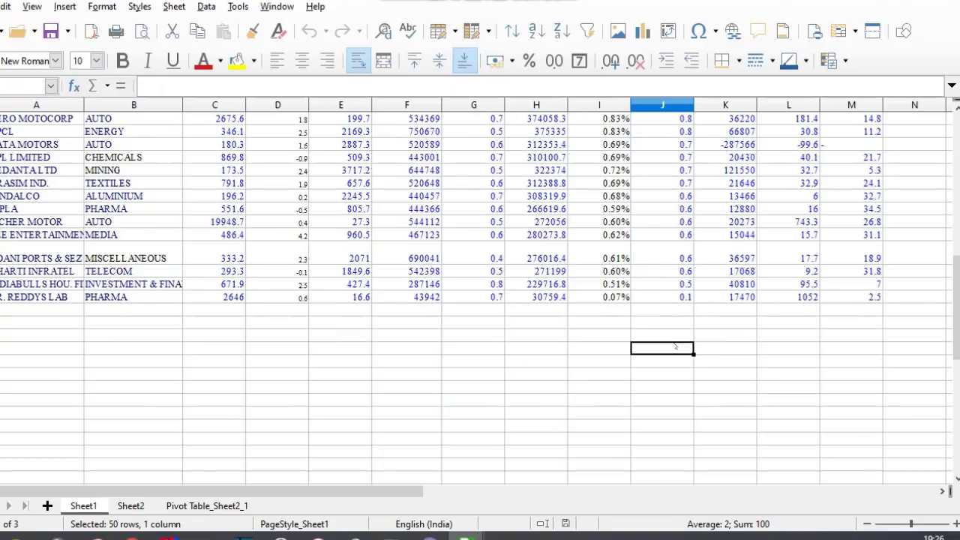
{"action": "key", "text": "ctrl+Up"}
{"action": "key", "text": "ctrl+Up"}
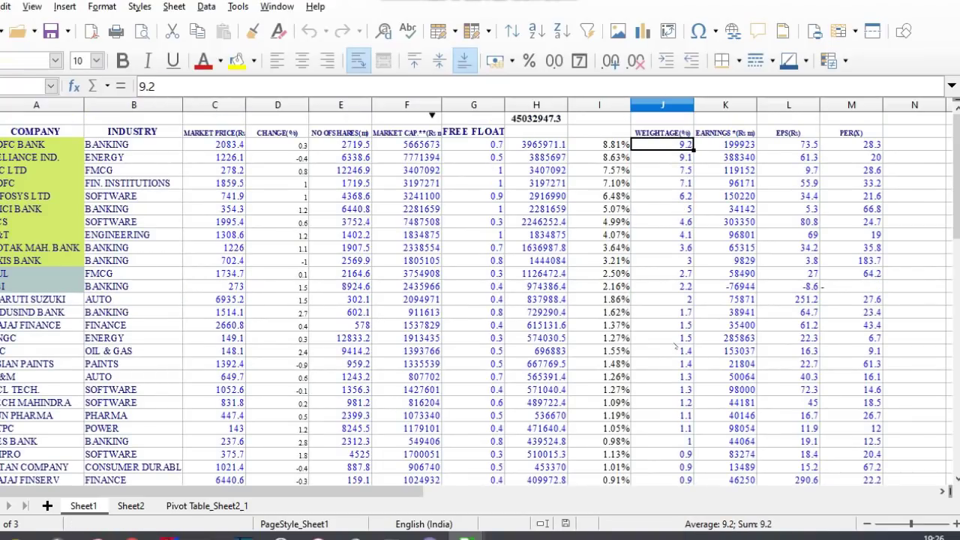
Step: Return to HDFC BANK in the COMPANY column and select the ten yellow-shaded companies down to AXIS BANK
{"action": "key", "text": "Left"}
{"action": "key", "text": "Left"}
{"action": "key", "text": "Left"}
{"action": "key", "text": "Left"}
{"action": "key", "text": "Left"}
{"action": "key", "text": "Left"}
{"action": "key", "text": "Left"}
{"action": "key", "text": "Left"}
{"action": "key", "text": "Left"}
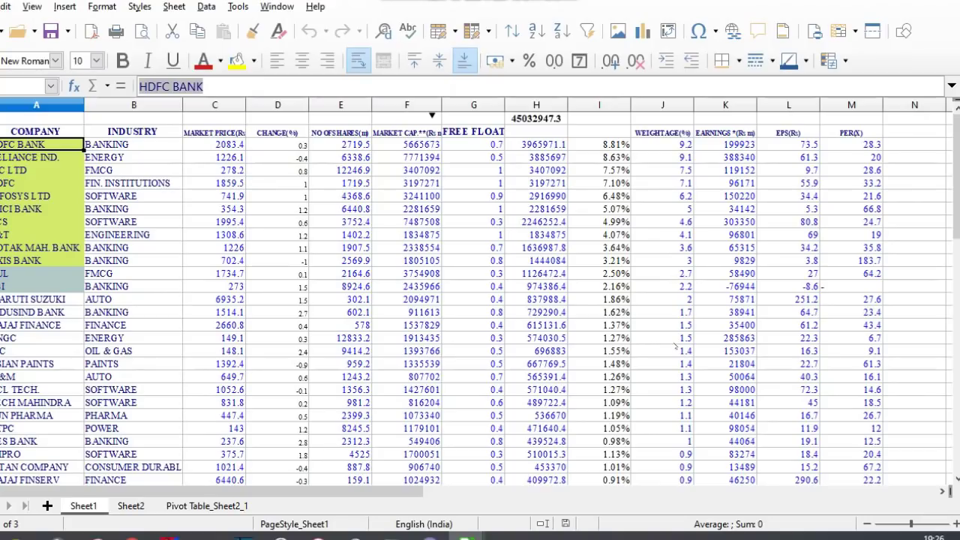
{"action": "key", "text": "shift+Down"}
{"action": "key", "text": "shift+Down"}
{"action": "key", "text": "shift+Down"}
{"action": "key", "text": "shift+Down"}
{"action": "key", "text": "shift+Down"}
{"action": "key", "text": "shift+Down"}
{"action": "key", "text": "shift+Down"}
{"action": "key", "text": "shift+Down"}
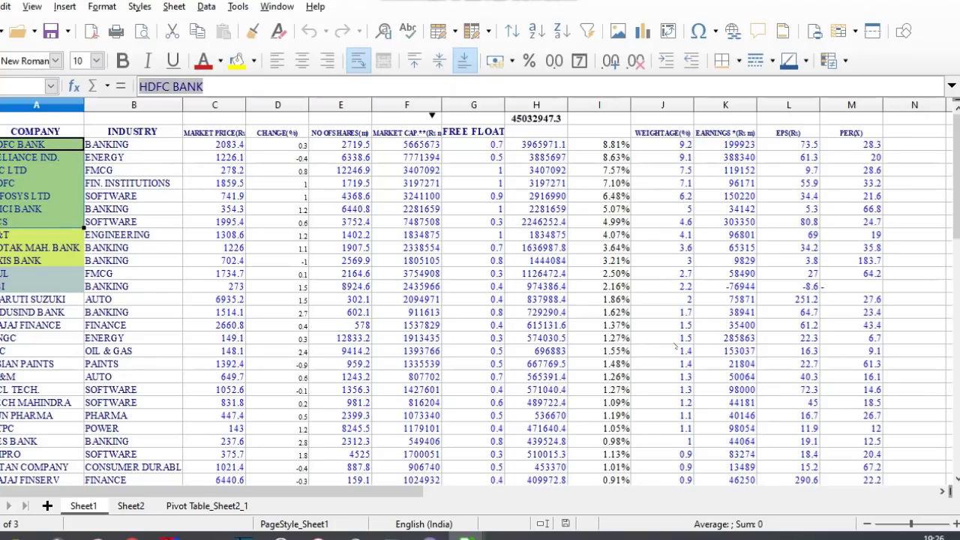
{"action": "key", "text": "shift+Down"}
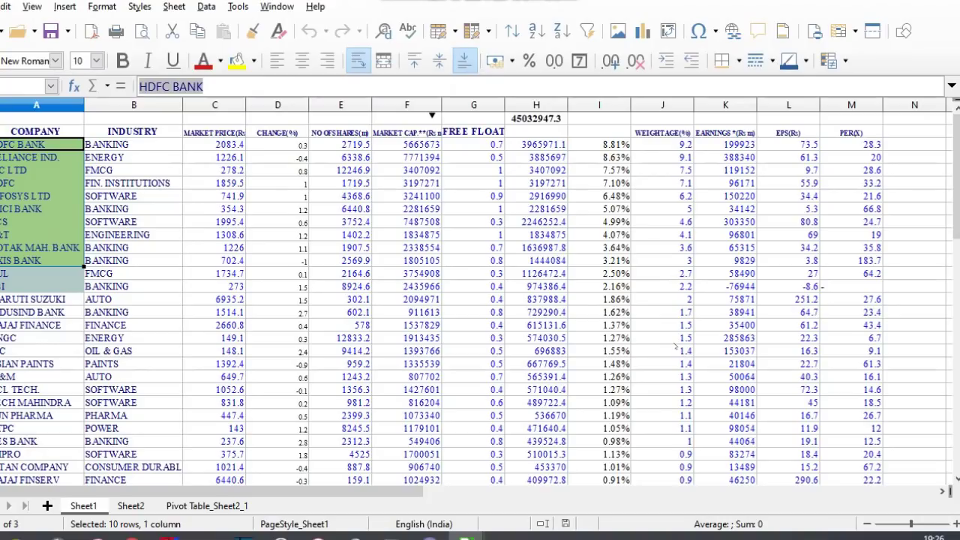
Step: Select the full company list from HDFC BANK to the last entry, and return to HDFC BANK
{"action": "key", "text": "Up"}
{"action": "key", "text": "Down"}
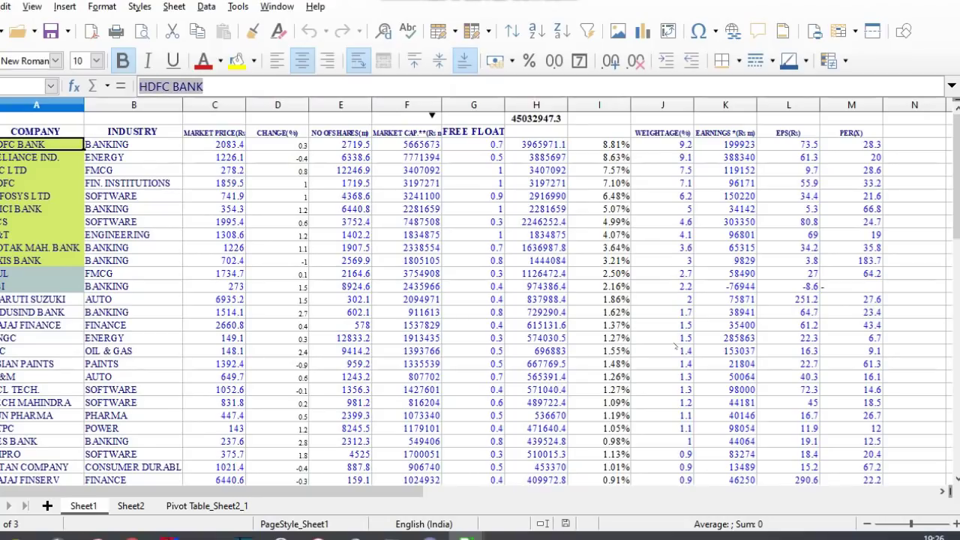
{"action": "key", "text": "ctrl+shift+Down"}
{"action": "key", "text": "ctrl+Home"}
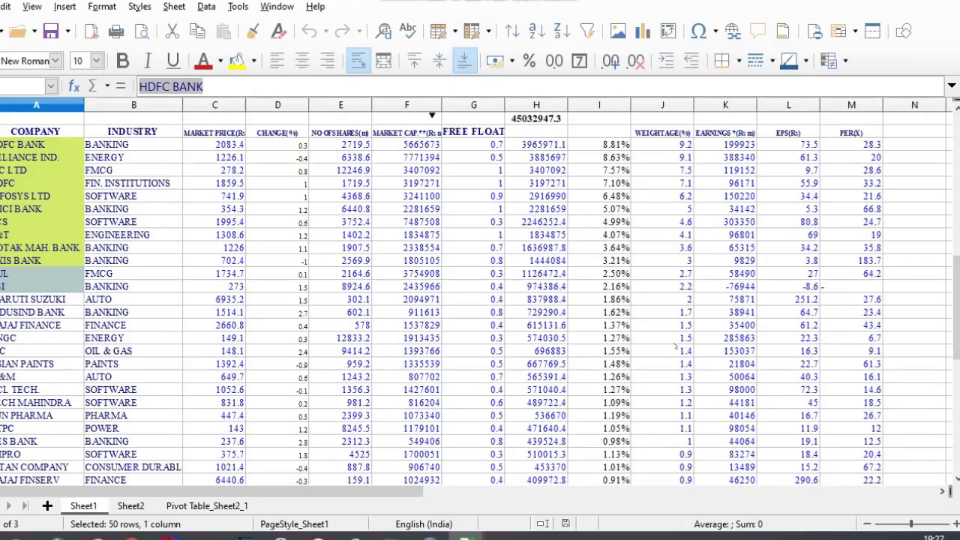
{"action": "key", "text": "Down"}
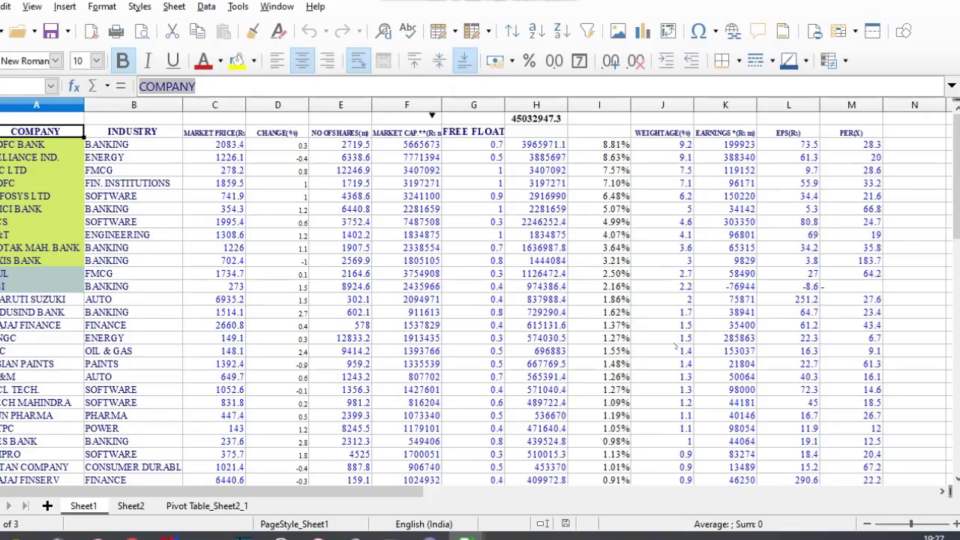
{"action": "key", "text": "Down"}
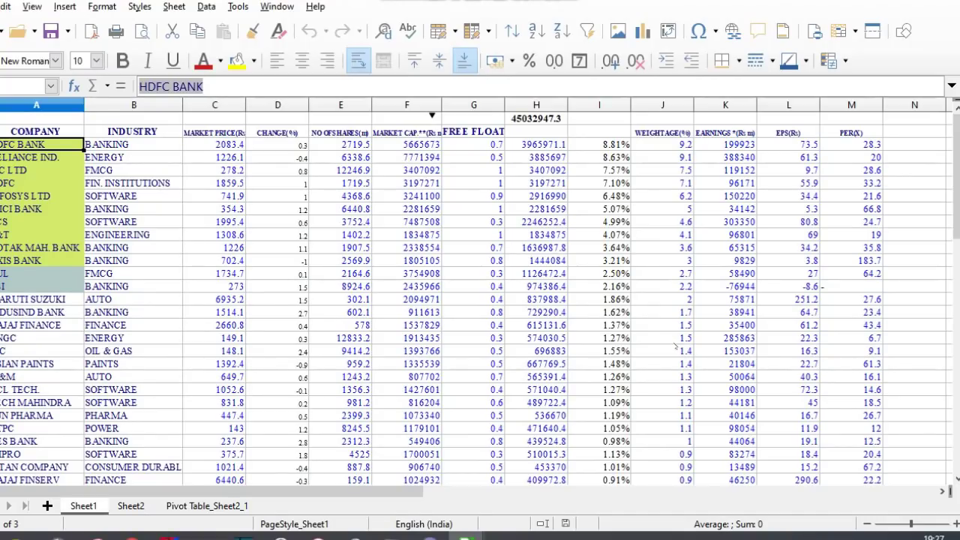
Step: Select the ten companies from HDFC BANK through AXIS BANK again
{"action": "key", "text": "shift+Down"}
{"action": "key", "text": "shift+Down"}
{"action": "key", "text": "shift+Down"}
{"action": "key", "text": "shift+Down"}
{"action": "key", "text": "shift+Down"}
{"action": "key", "text": "shift+Down"}
{"action": "key", "text": "shift+Down"}
{"action": "key", "text": "shift+Down"}
{"action": "key", "text": "shift+Down"}
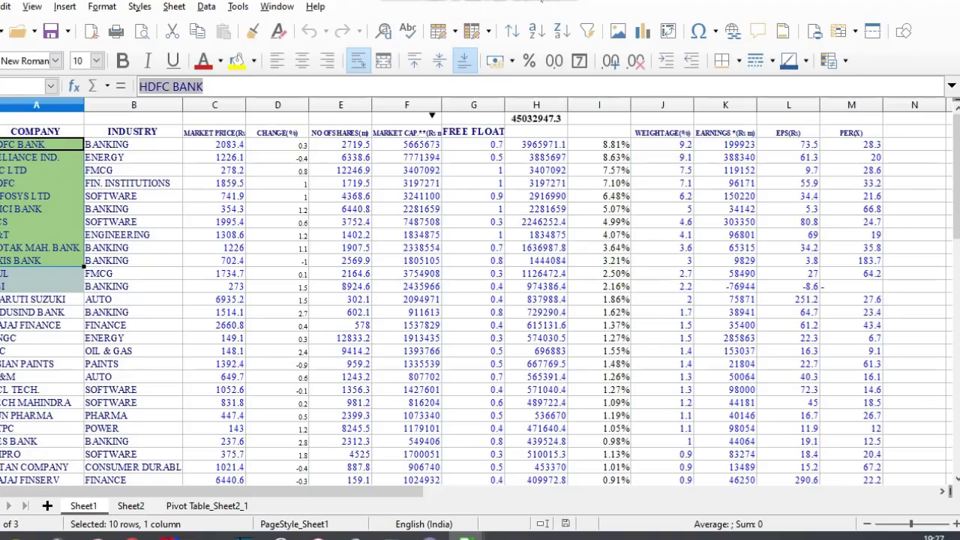
Step: Switch to the HDFC Bank valuation workbook and review the total shares, current price and market cap rows of the summary
{"action": "key", "text": "alt+Tab"}
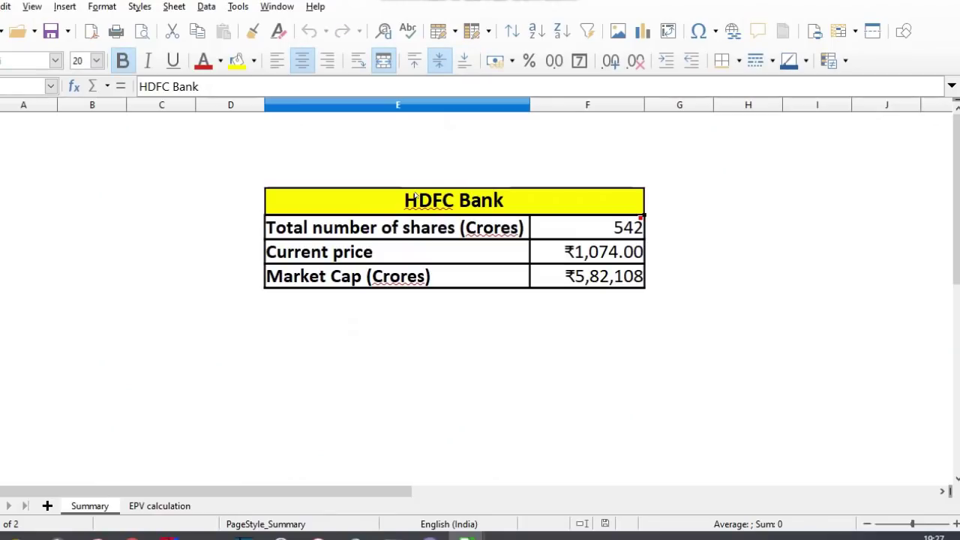
{"action": "left_click", "coordinate": [2, 228]}
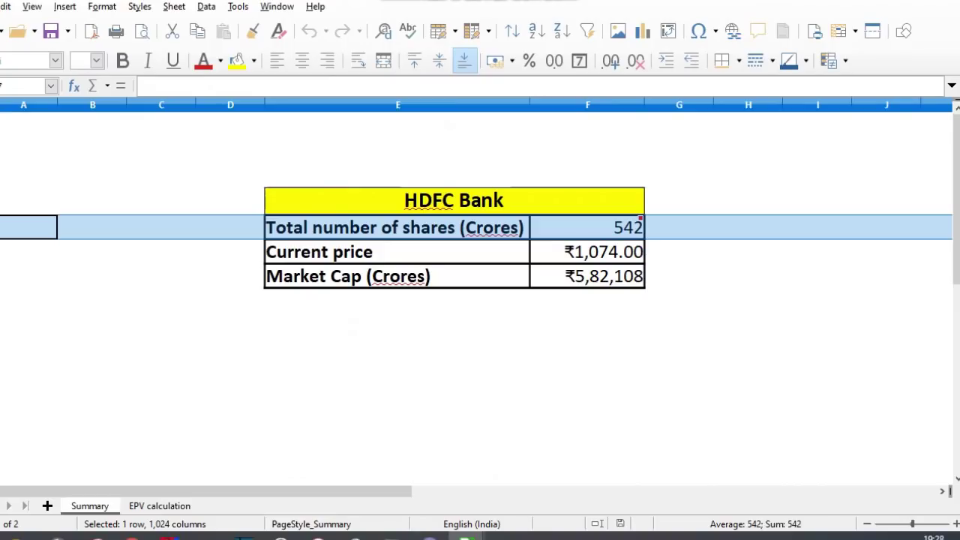
{"action": "left_click", "coordinate": [1, 251]}
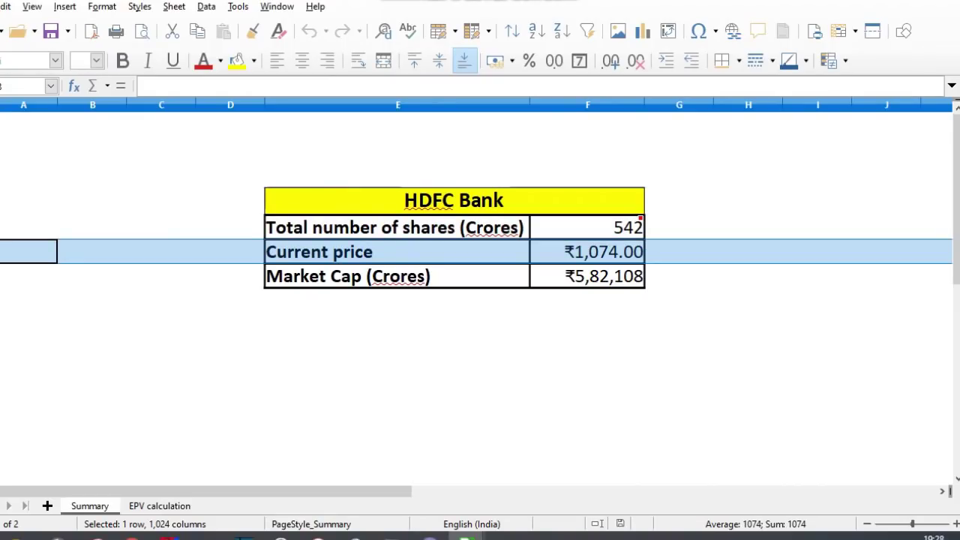
{"action": "left_click", "coordinate": [2, 276]}
{"action": "left_click", "coordinate": [2, 252]}
Step: Show the EPV calculation sheet and review its earnings rows from income from operations to income after tax
{"action": "left_click", "coordinate": [159, 505]}
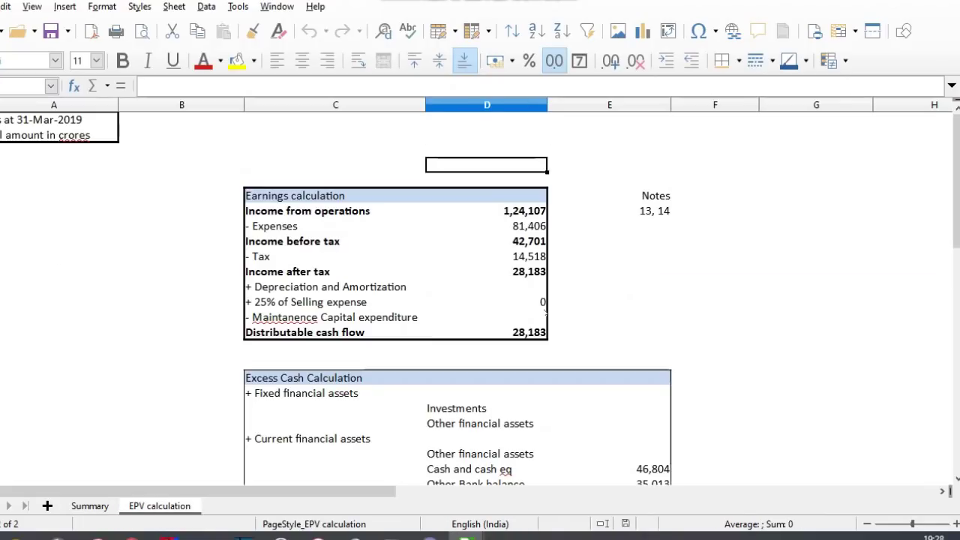
{"action": "key", "text": "Down"}
{"action": "key", "text": "Down"}
{"action": "key", "text": "Down"}
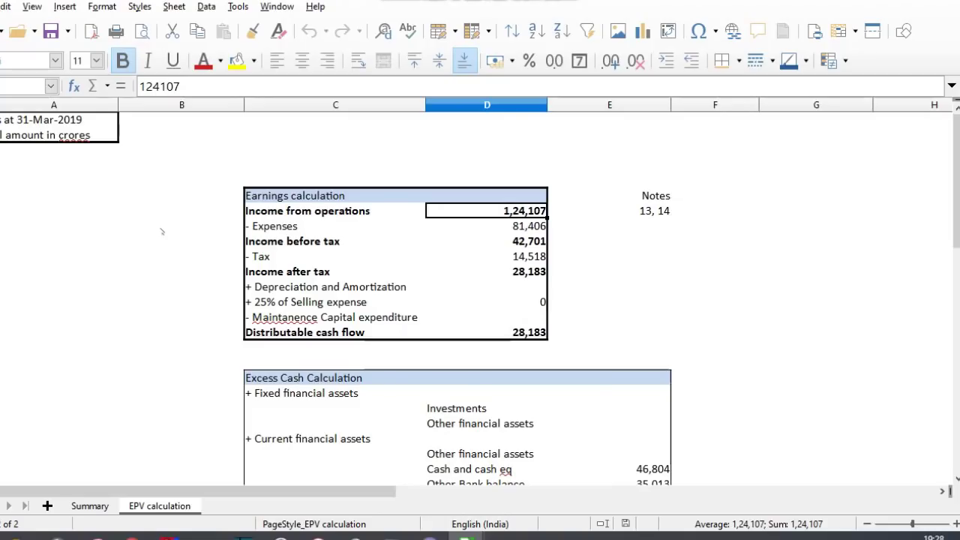
{"action": "left_click", "coordinate": [1, 211]}
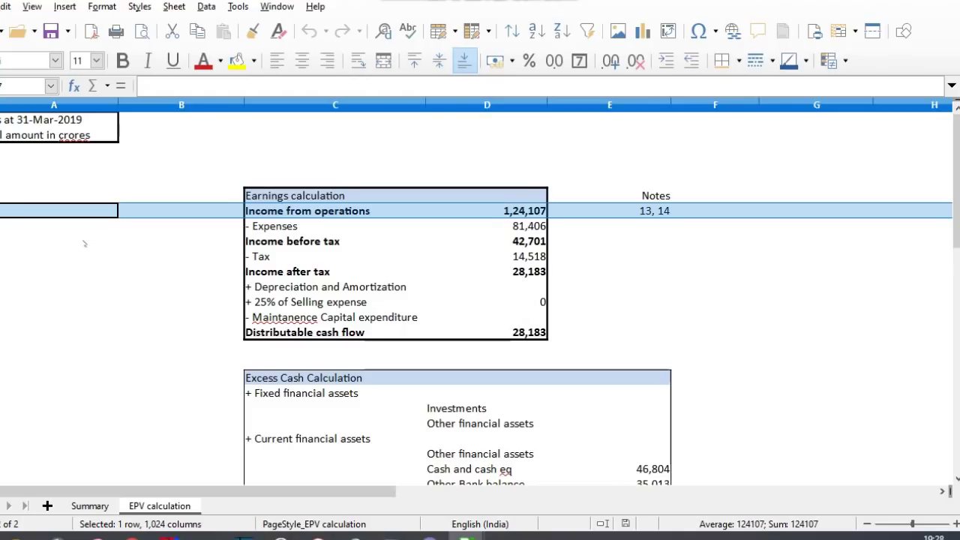
{"action": "left_click", "coordinate": [0, 226]}
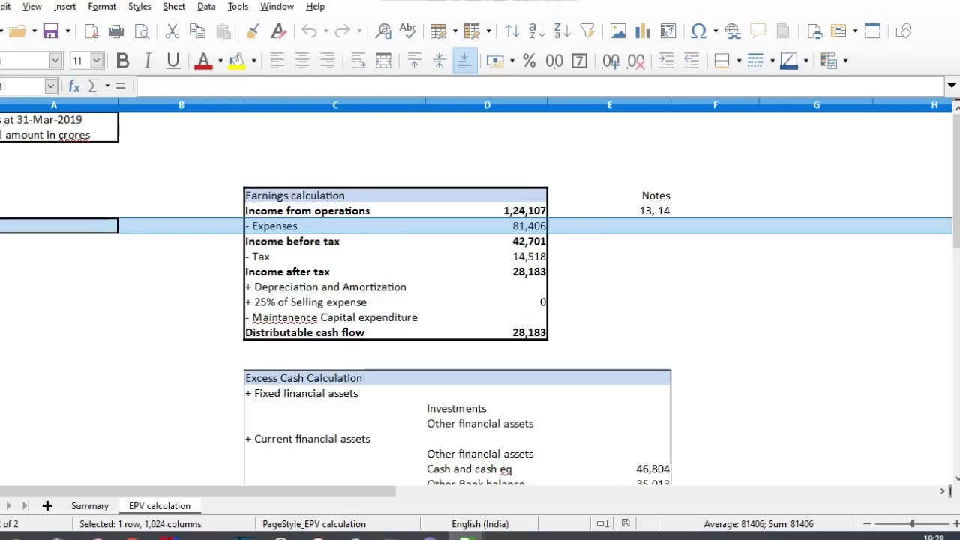
{"action": "left_click", "coordinate": [2, 241]}
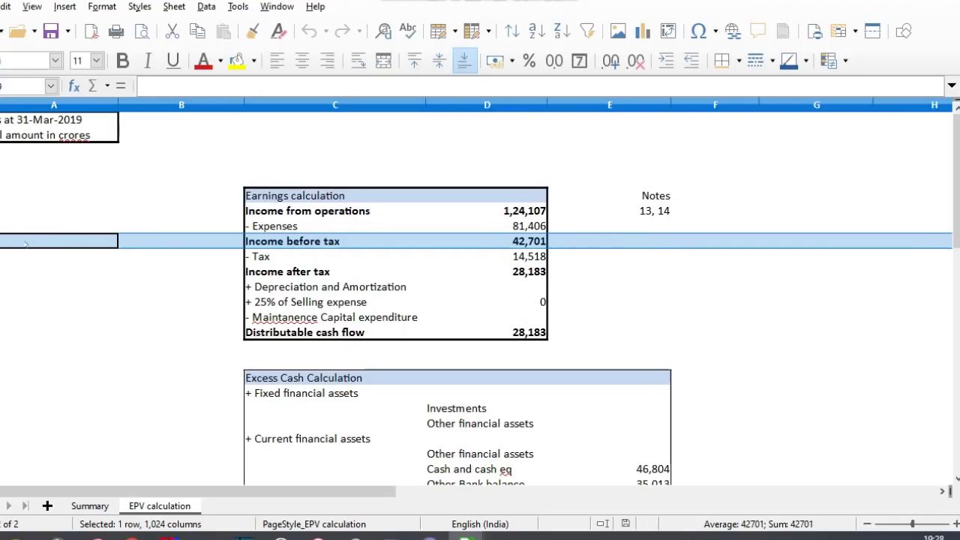
{"action": "left_click", "coordinate": [3, 271]}
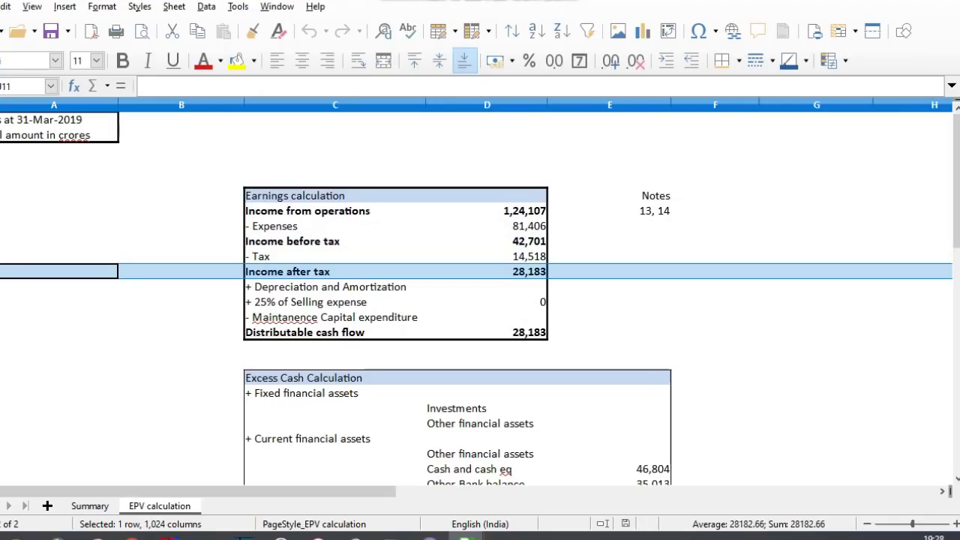
Step: Examine the current financial assets in the Excess Cash Calculation: cash and cash equivalents, other bank balance and investments
{"action": "left_click", "coordinate": [491, 422]}
{"action": "key", "text": "Down"}
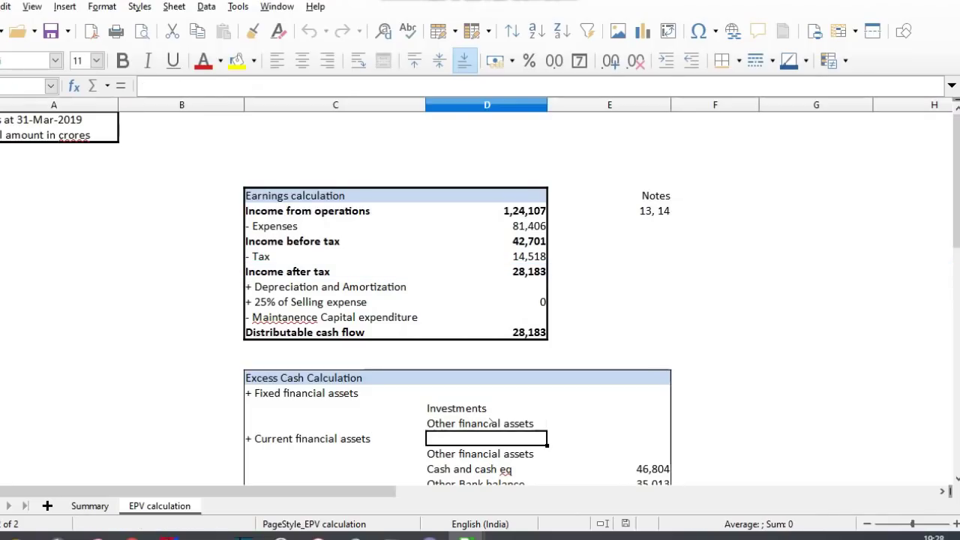
{"action": "key", "text": "Down"}
{"action": "key", "text": "Down"}
{"action": "scroll", "coordinate": [492, 422], "scroll_direction": "down", "scroll_amount": 1}
{"action": "key", "text": "Down"}
{"action": "key", "text": "Down"}
{"action": "key", "text": "Down"}
{"action": "key", "text": "Up"}
{"action": "key", "text": "Up"}
{"action": "key", "text": "Up"}
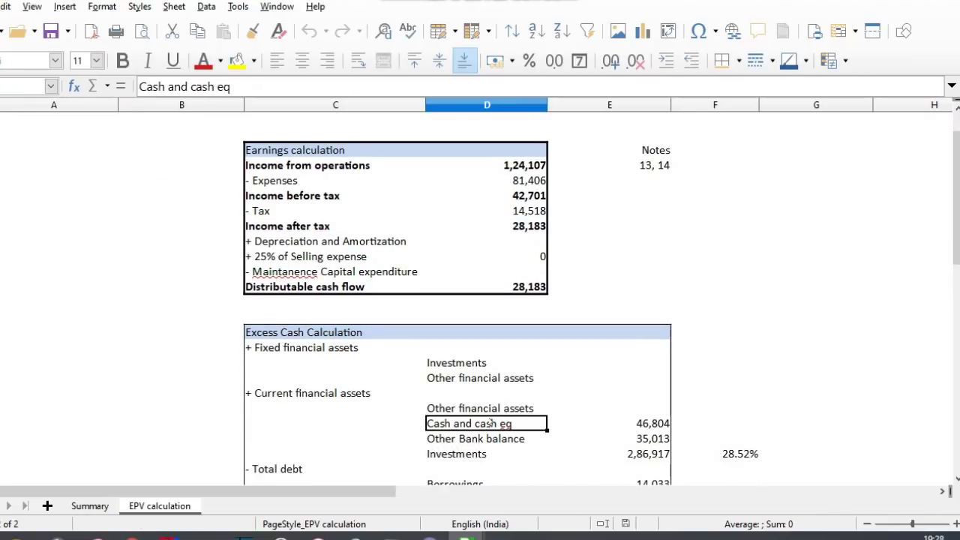
{"action": "key", "text": "Right"}
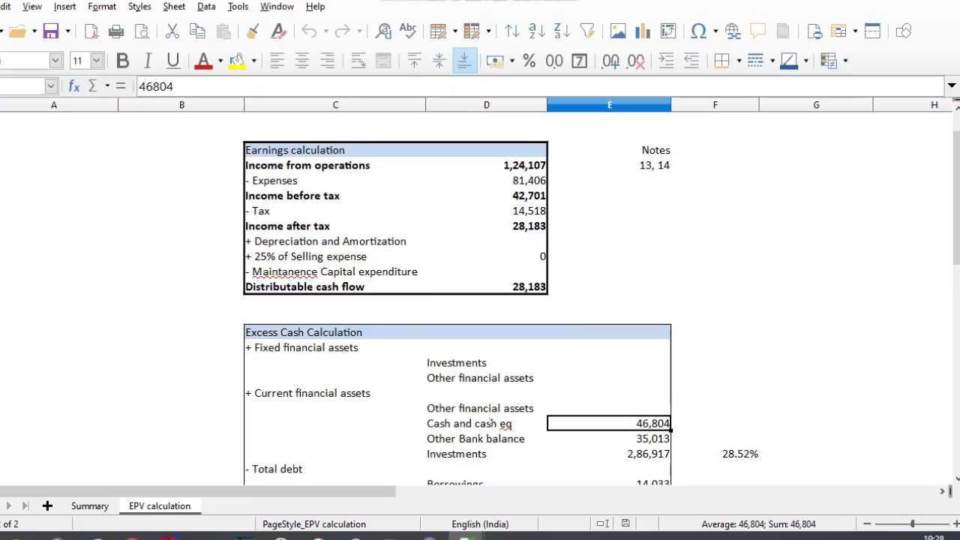
{"action": "key", "text": "Down"}
{"action": "key", "text": "Down"}
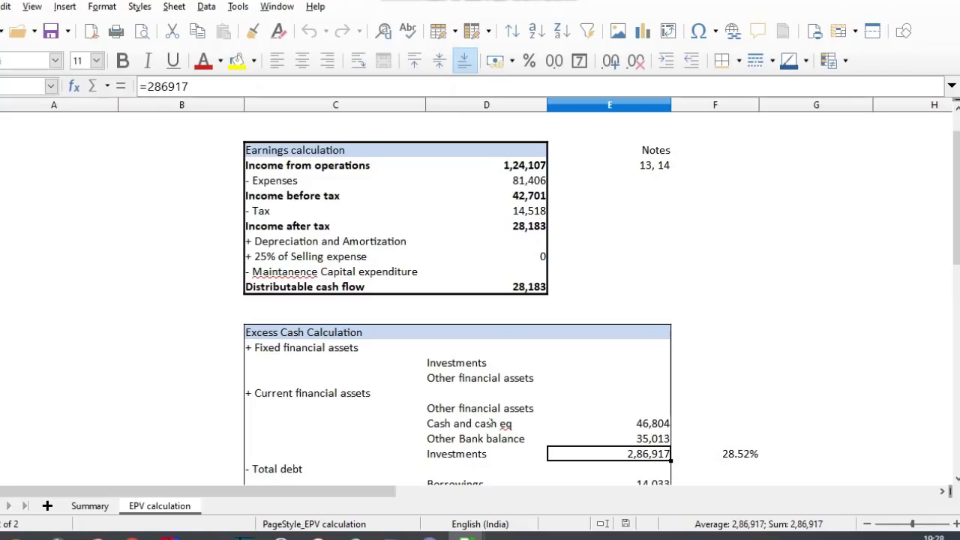
Step: Inspect the Total debt entries in the Excess Cash Calculation, checking the Borrowings formula and its 17400 deduction, and the Deposits reduction formula
{"action": "key", "text": "Down"}
{"action": "key", "text": "Down"}
{"action": "key", "text": "Down"}
{"action": "key", "text": "Down"}
{"action": "key", "text": "Down"}
{"action": "key", "text": "Up"}
{"action": "key", "text": "Up"}
{"action": "key", "text": "Up"}
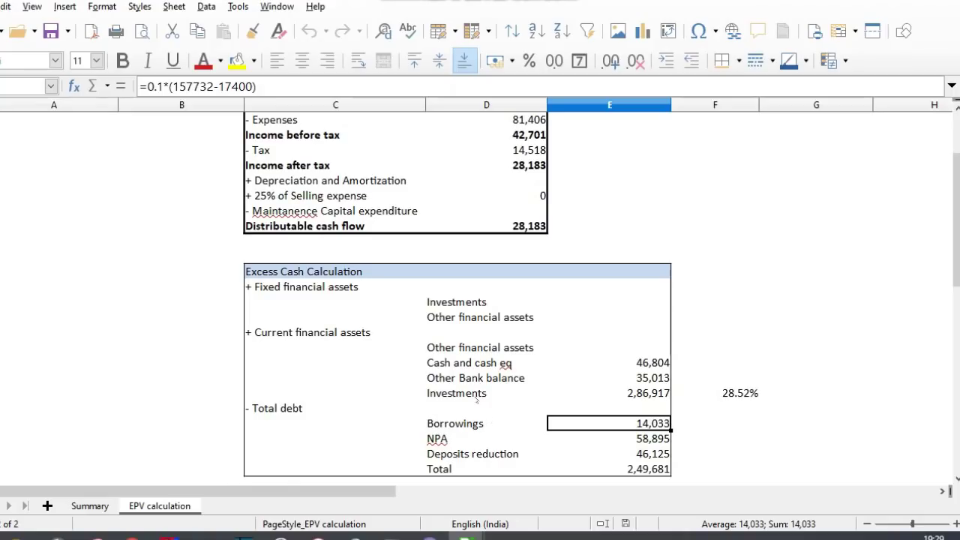
{"action": "left_click", "coordinate": [222, 86]}
{"action": "left_click_drag", "start_coordinate": [219, 87], "coordinate": [254, 86]}
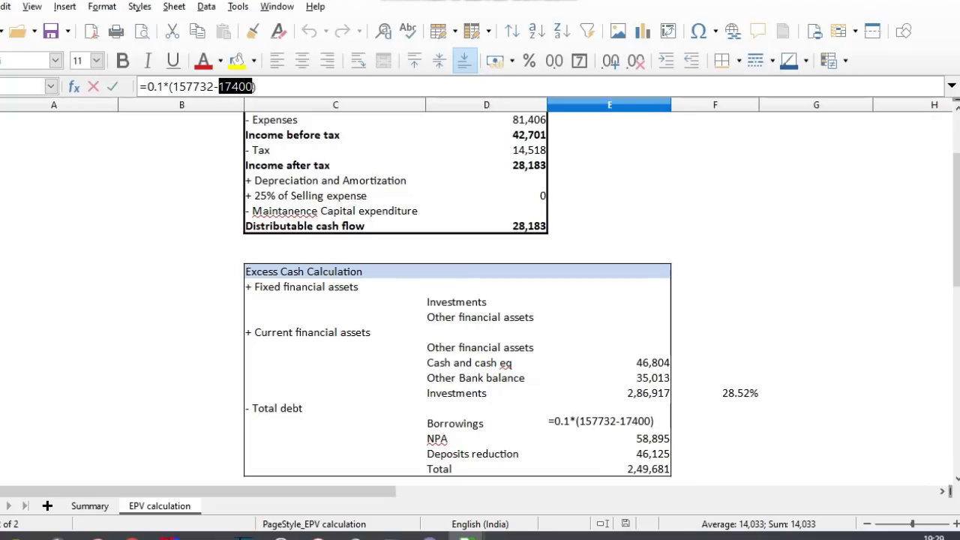
{"action": "key", "text": "Escape"}
{"action": "key", "text": "Down"}
{"action": "key", "text": "Up"}
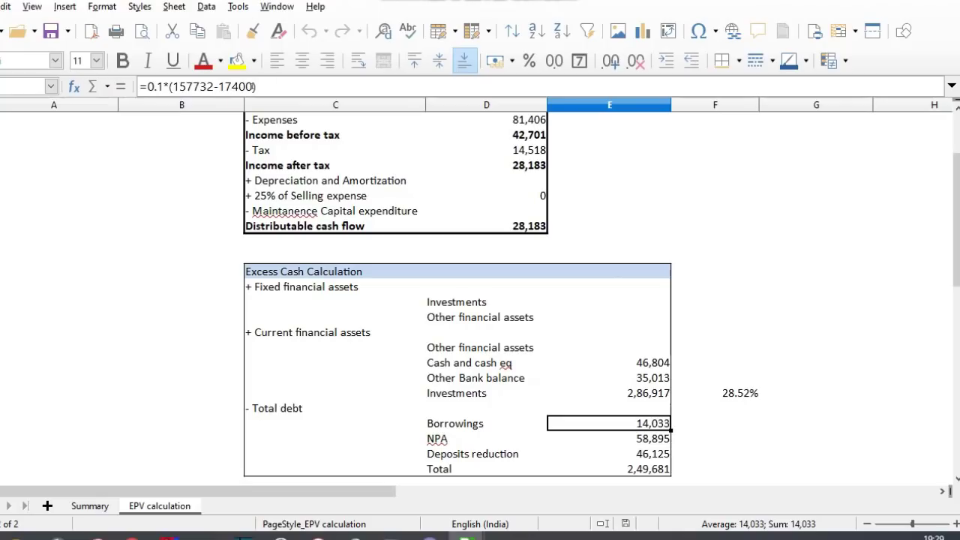
{"action": "key", "text": "Down"}
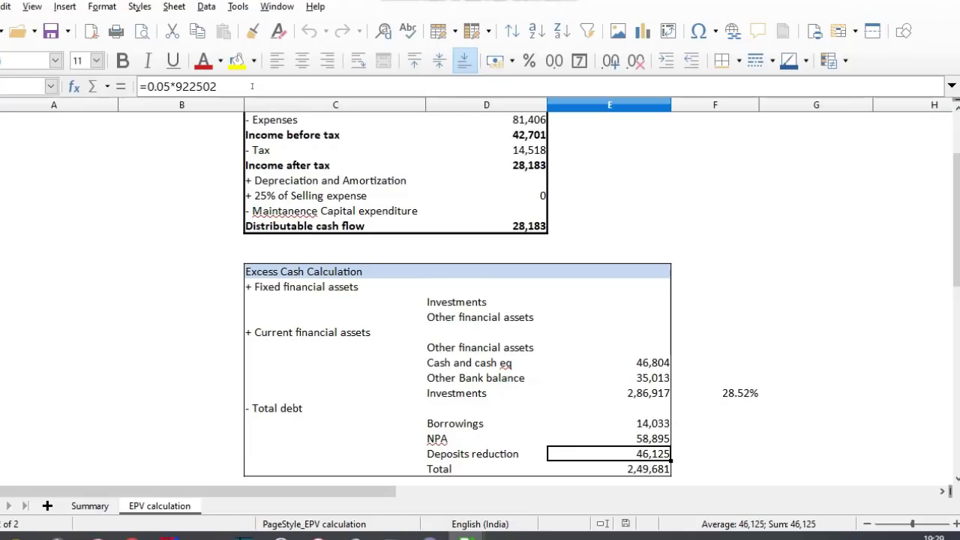
Step: Compare the current financial assets with the Total debt entries in the Excess Cash Calculation and check the Total
{"action": "key", "text": "Up"}
{"action": "key", "text": "Up"}
{"action": "key", "text": "Up"}
{"action": "key", "text": "Up"}
{"action": "key", "text": "Up"}
{"action": "key", "text": "shift+Up"}
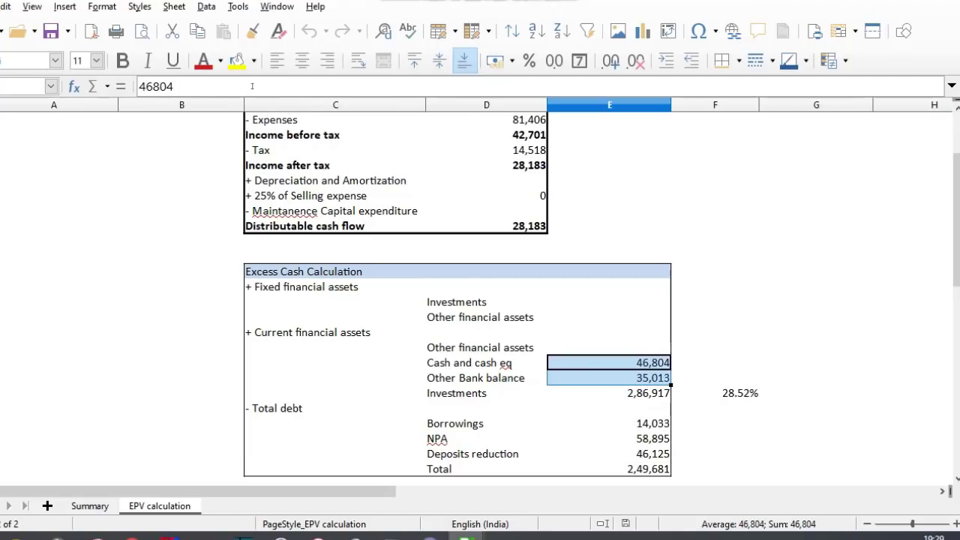
{"action": "key", "text": "shift+Down"}
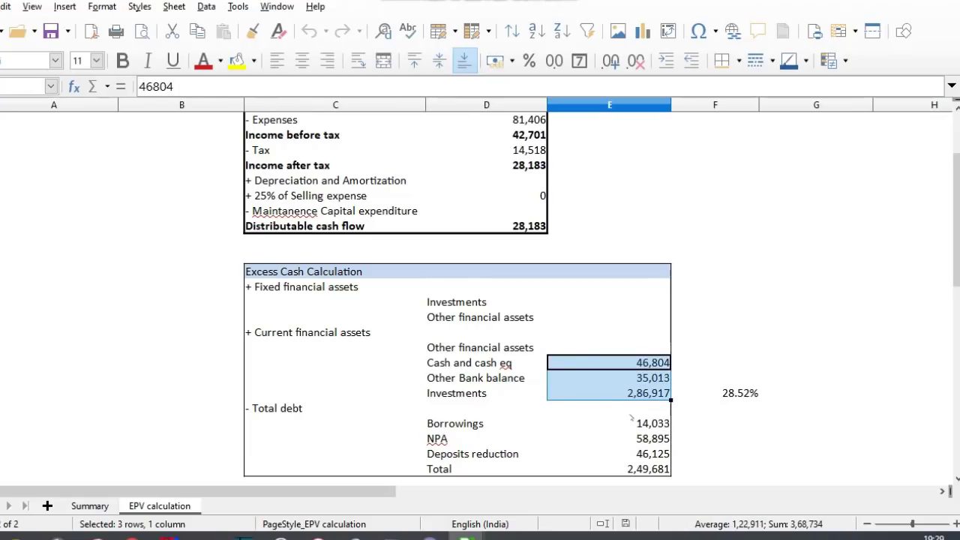
{"action": "left_click_drag", "start_coordinate": [631, 423], "coordinate": [633, 452]}
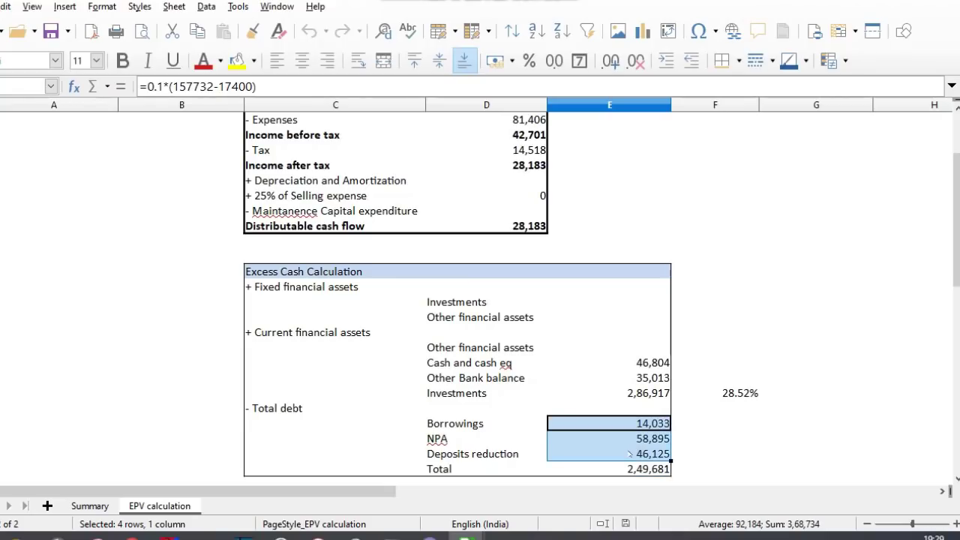
{"action": "left_click", "coordinate": [577, 472]}
Step: Inspect the per share value and margin of safety formulas in the 7.50% row of the investment table
{"action": "key", "text": "Down"}
{"action": "key", "text": "Down"}
{"action": "key", "text": "Down"}
{"action": "key", "text": "Down"}
{"action": "key", "text": "Down"}
{"action": "key", "text": "Down"}
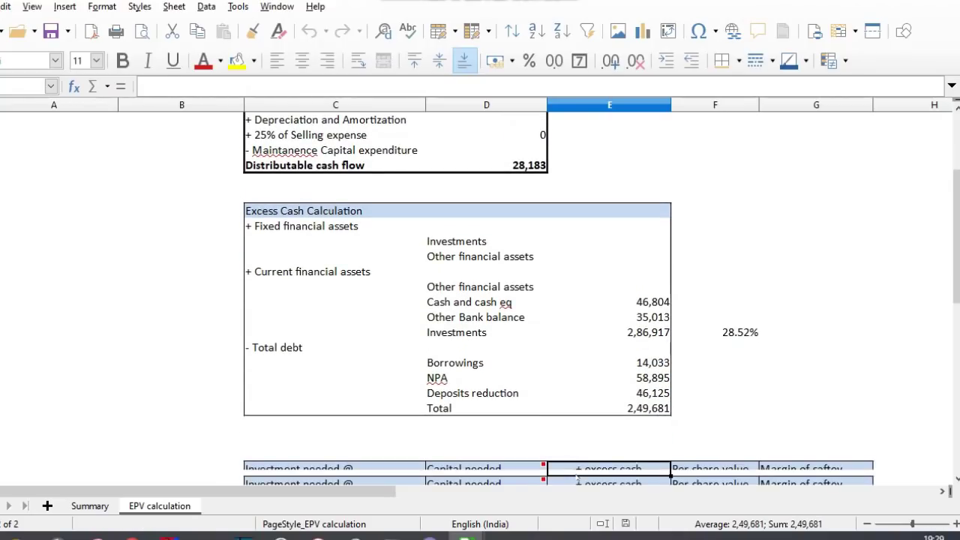
{"action": "key", "text": "Up"}
{"action": "key", "text": "Right"}
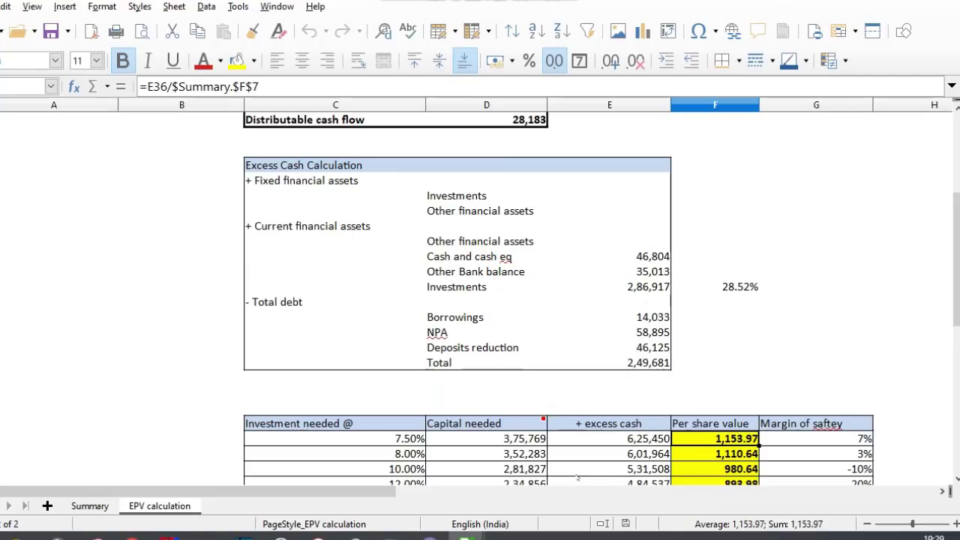
{"action": "key", "text": "Right"}
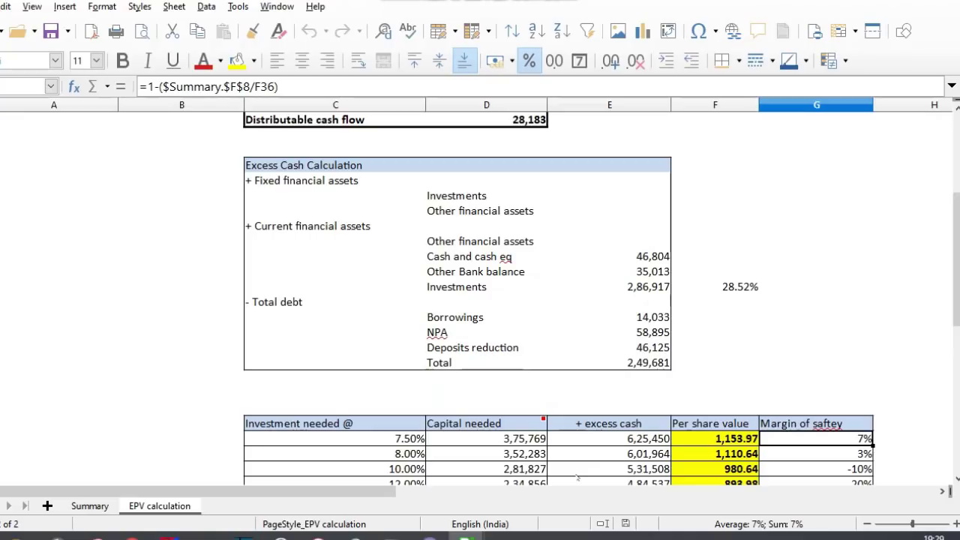
Step: Switch from the index company list to the Reliance Industries workbook and review its earnings rows from income from operations to income after tax
{"action": "key", "text": "alt+Tab"}
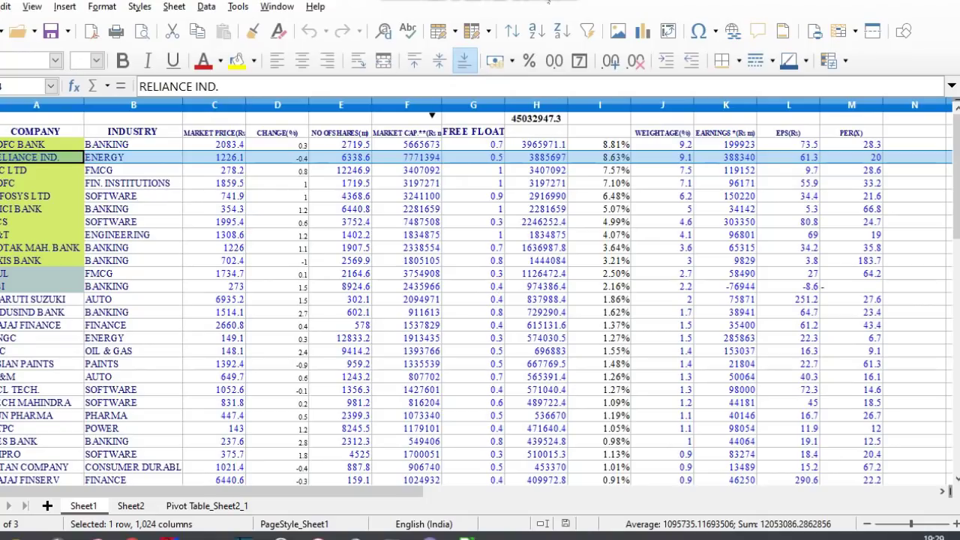
{"action": "key", "text": "alt+Tab"}
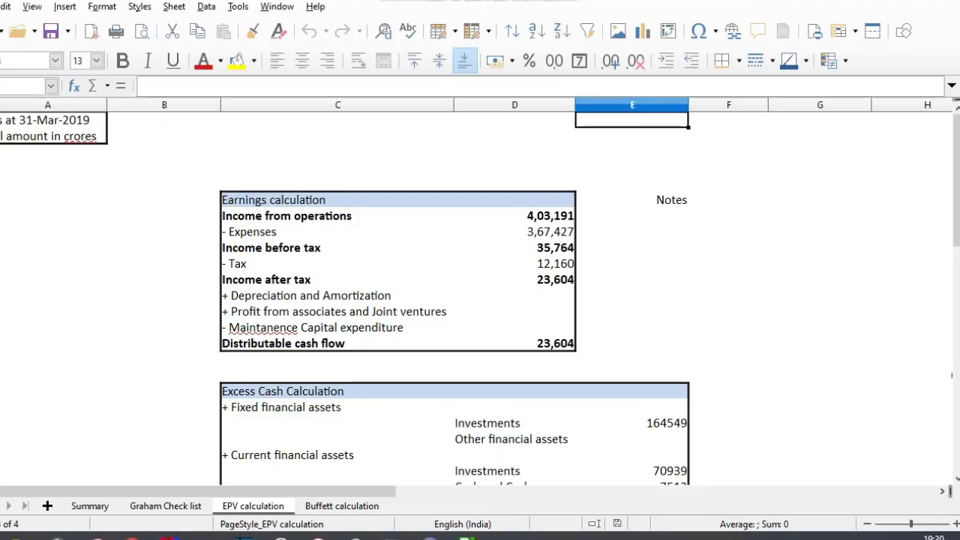
{"action": "left_click", "coordinate": [2, 215]}
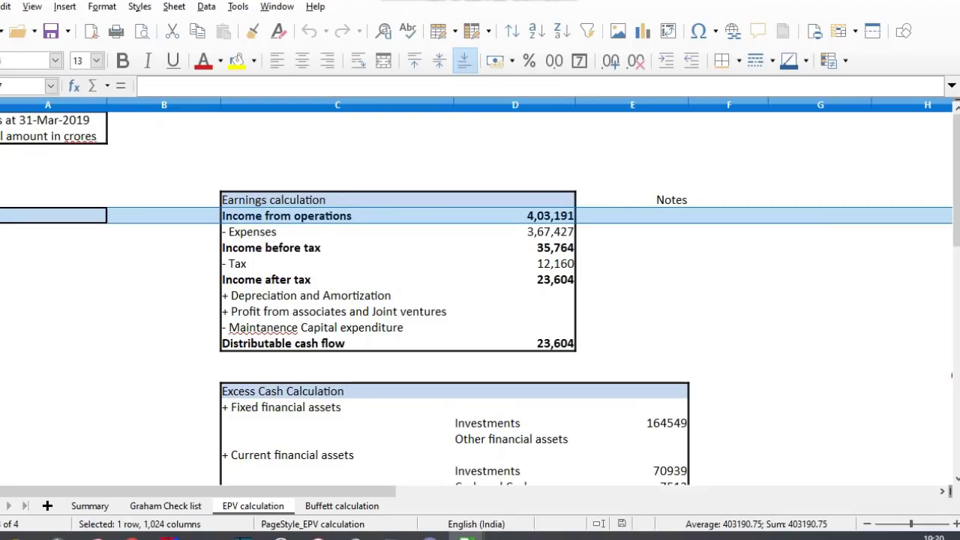
{"action": "left_click", "coordinate": [553, 217]}
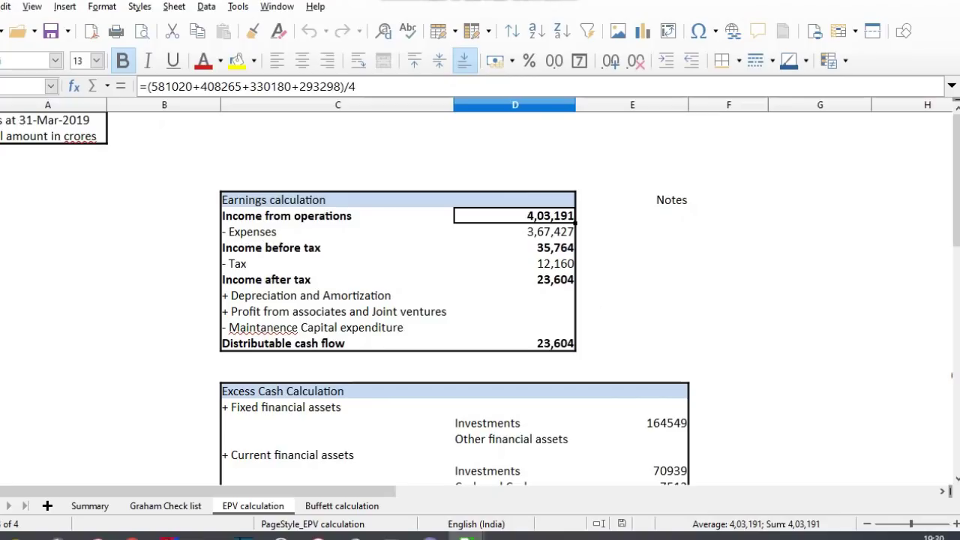
{"action": "left_click", "coordinate": [1, 231]}
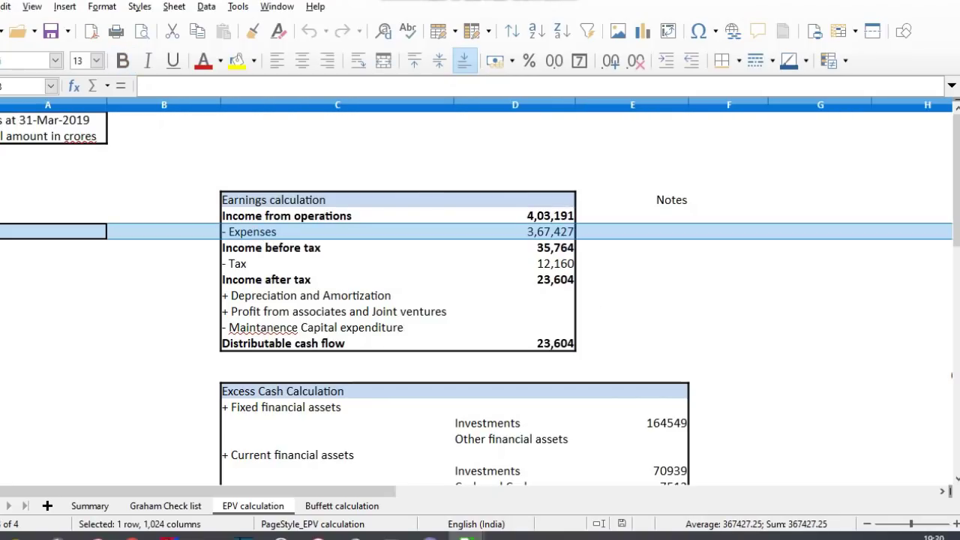
{"action": "left_click", "coordinate": [2, 247]}
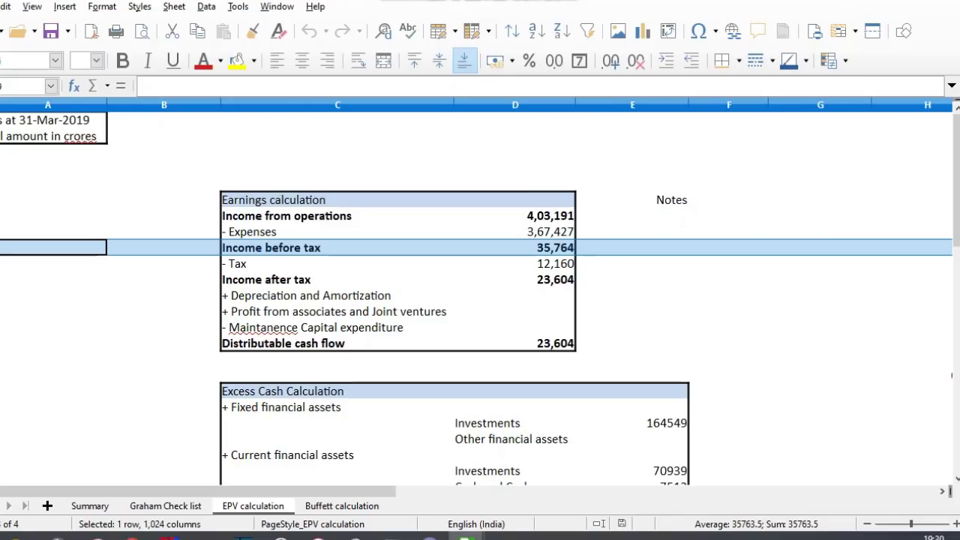
{"action": "left_click", "coordinate": [1, 264]}
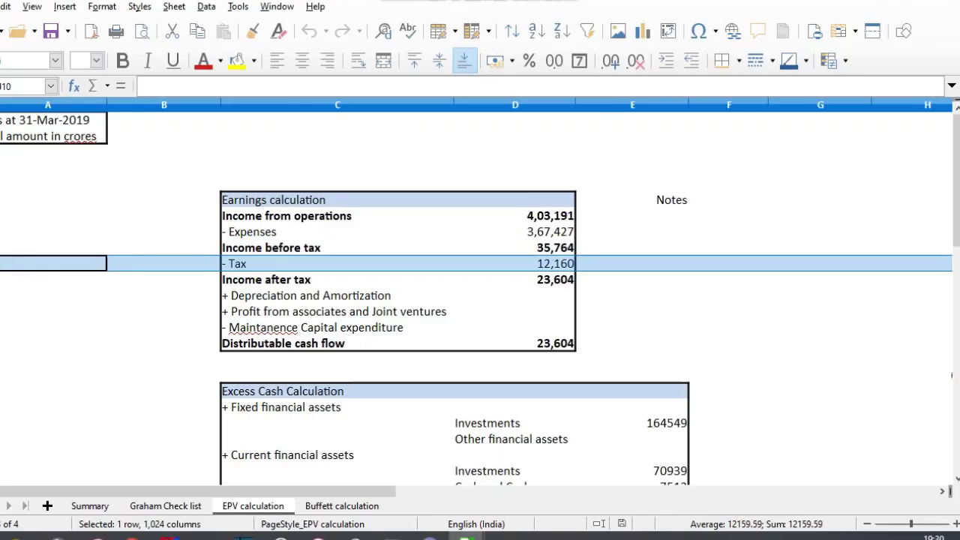
{"action": "left_click", "coordinate": [2, 279]}
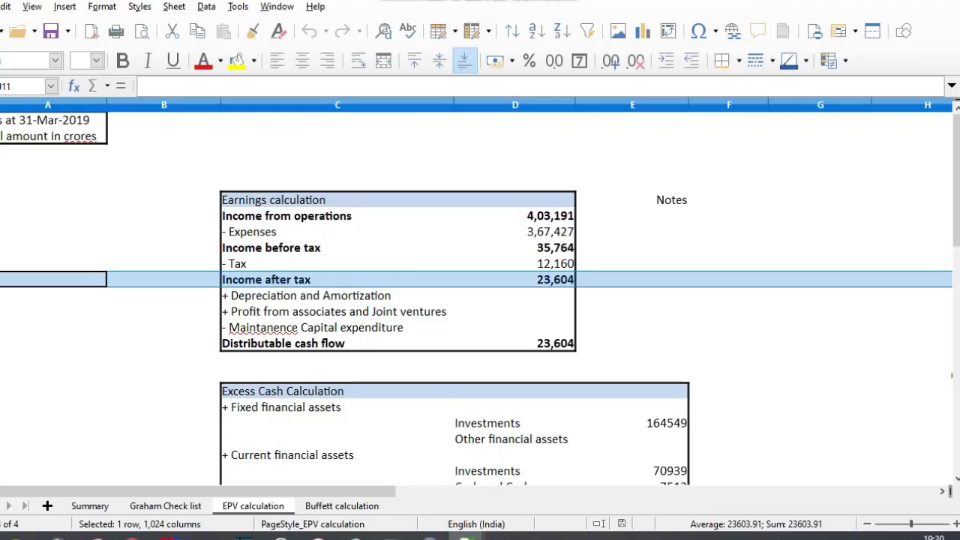
Step: Inspect the Distributable cash flow formula in the Earnings calculation
{"action": "left_click", "coordinate": [517, 410]}
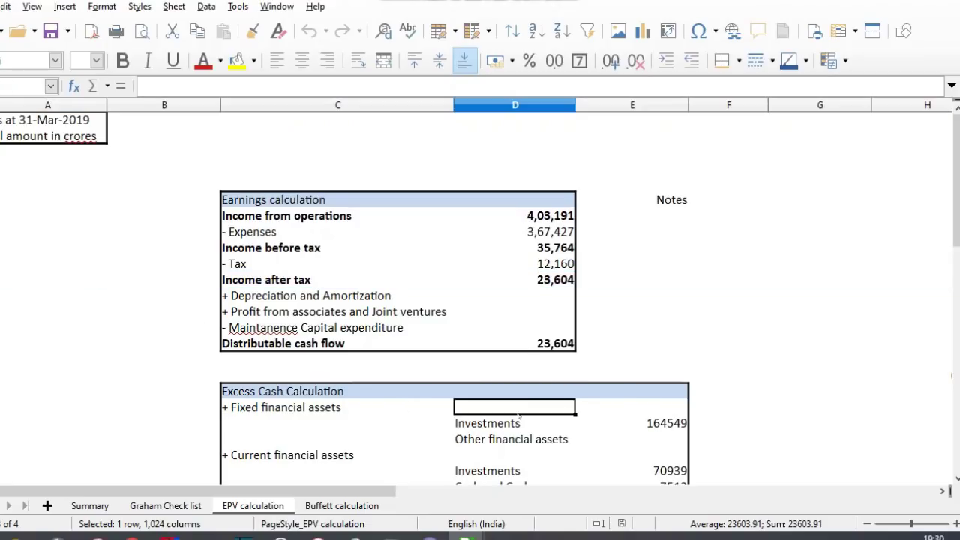
{"action": "key", "text": "Up"}
{"action": "key", "text": "Up"}
{"action": "key", "text": "Up"}
{"action": "key", "text": "Up"}
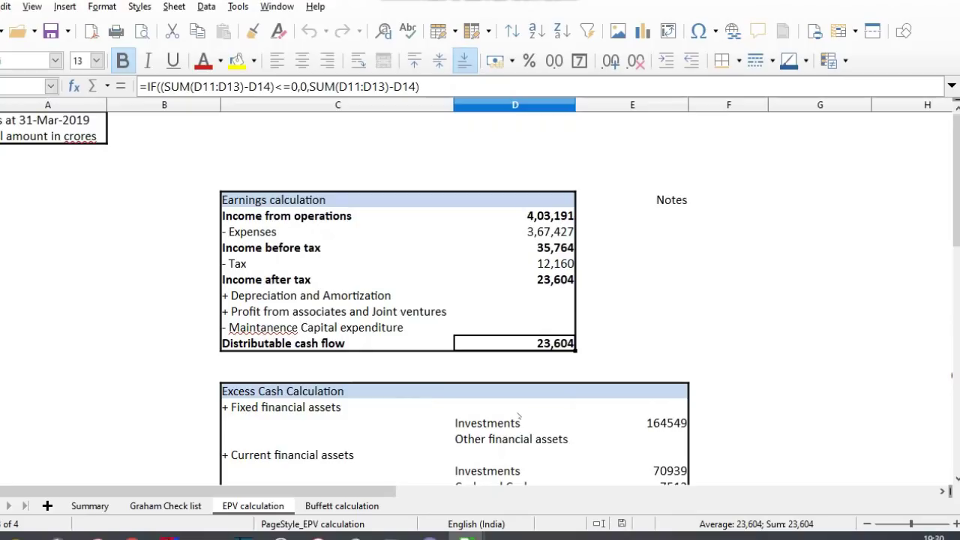
Step: Check the Investments figure under Fixed financial assets in the Excess Cash Calculation
{"action": "key", "text": "Down"}
{"action": "key", "text": "Down"}
{"action": "key", "text": "Down"}
{"action": "key", "text": "Down"}
{"action": "key", "text": "Down"}
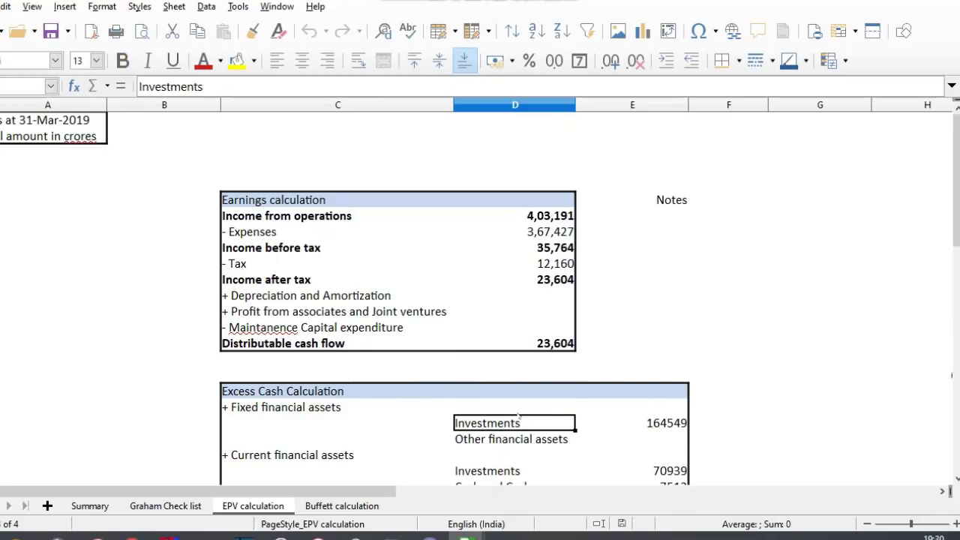
{"action": "key", "text": "Right"}
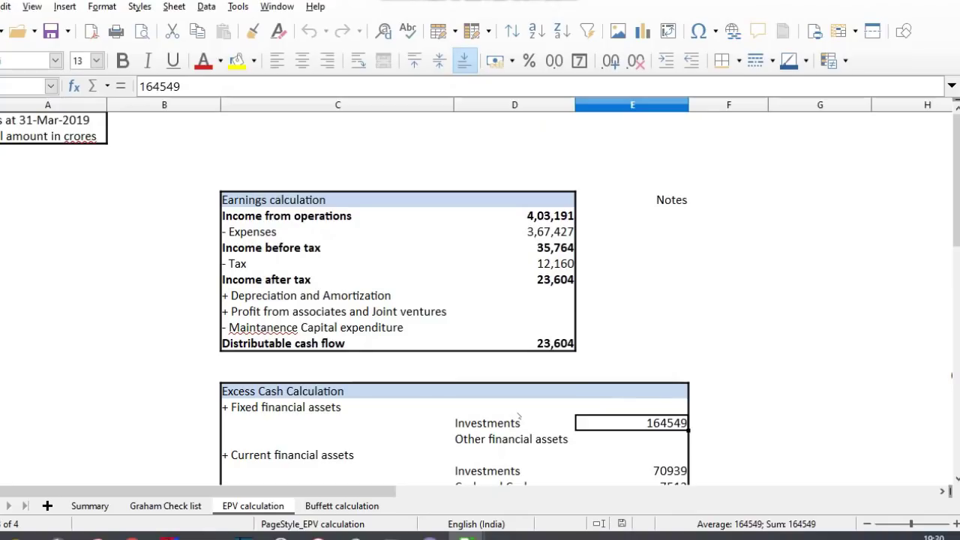
Step: Examine the current financial assets: investments, cash and cash equivalents, bank balance and other financial assets
{"action": "key", "text": "Down"}
{"action": "key", "text": "Down"}
{"action": "key", "text": "Down"}
{"action": "key", "text": "Down"}
{"action": "key", "text": "Down"}
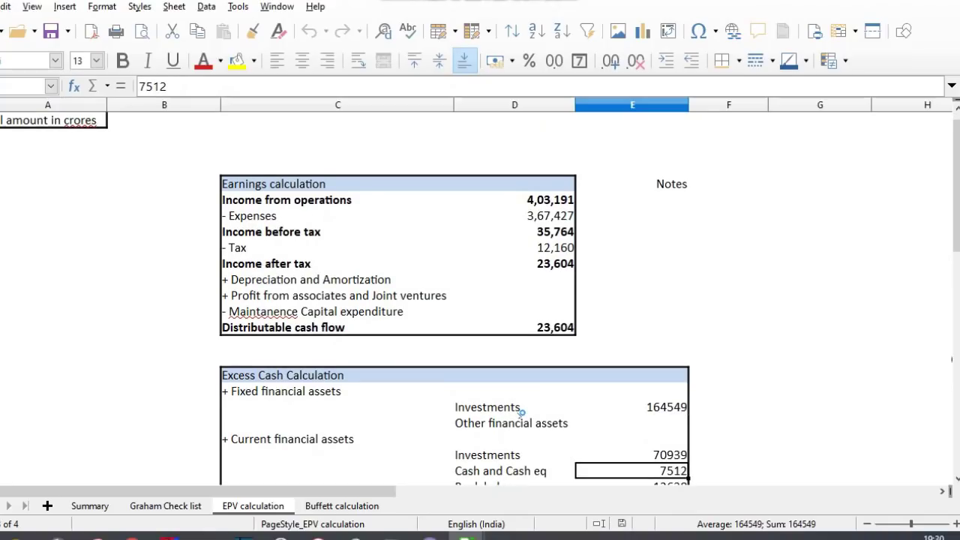
{"action": "key", "text": "Up"}
{"action": "key", "text": "Up"}
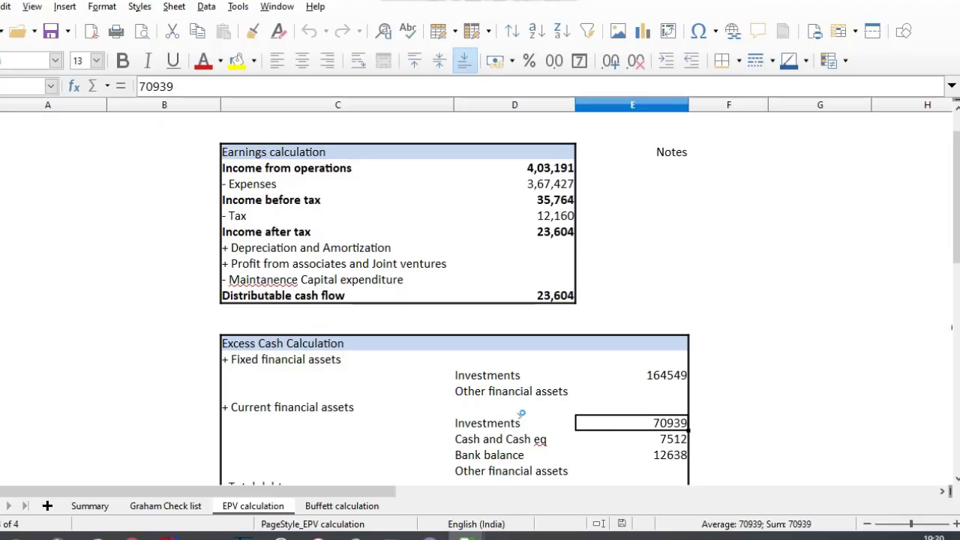
{"action": "key", "text": "Down"}
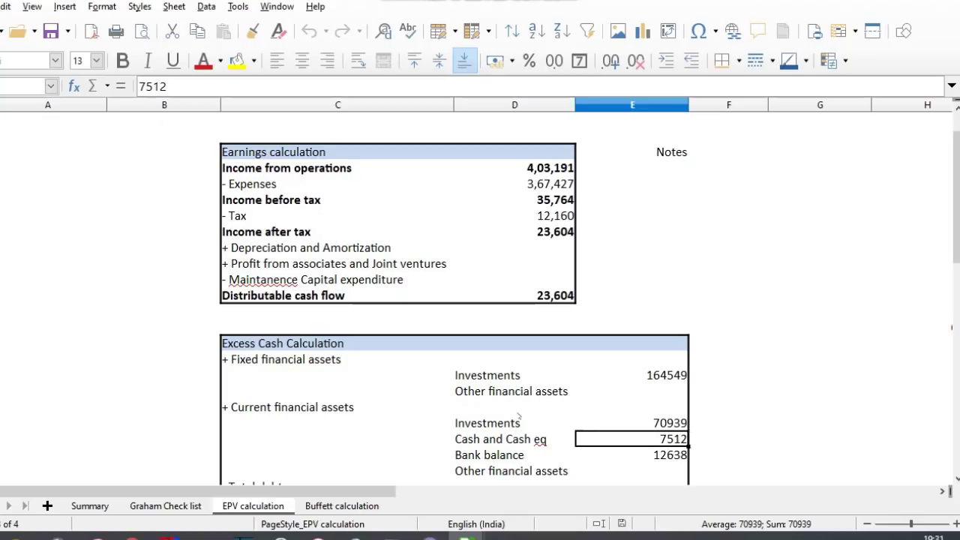
{"action": "key", "text": "Down"}
{"action": "key", "text": "Down"}
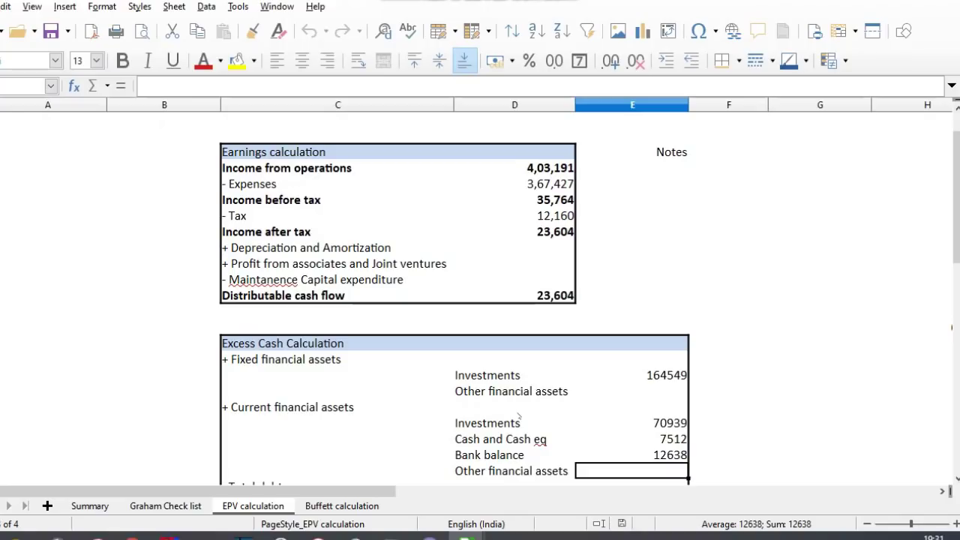
Step: Review the Fixed liabilities and Current liabilities entries together under Total debt
{"action": "key", "text": "Down"}
{"action": "key", "text": "Down"}
{"action": "scroll", "coordinate": [519, 416], "scroll_direction": "down", "scroll_amount": 1}
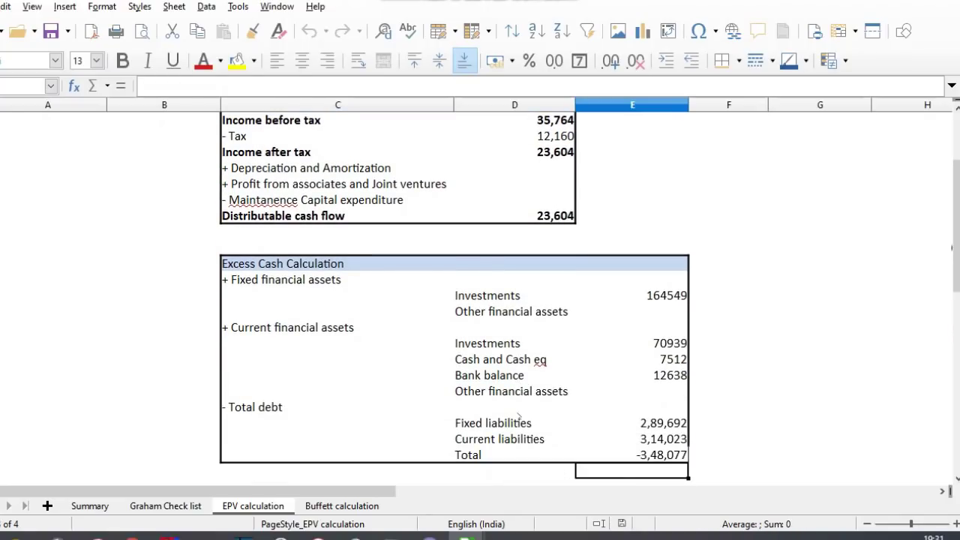
{"action": "key", "text": "Down"}
{"action": "key", "text": "shift+Up"}
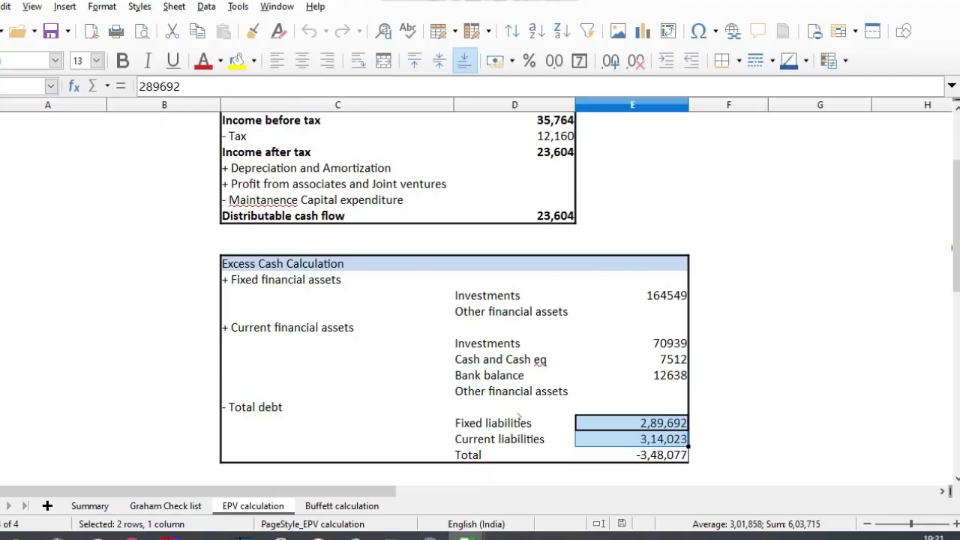
Step: Check the per share value column of the investment table below the Excess Cash Calculation
{"action": "left_click", "coordinate": [644, 443]}
{"action": "key", "text": "Down"}
{"action": "key", "text": "Down"}
{"action": "key", "text": "Down"}
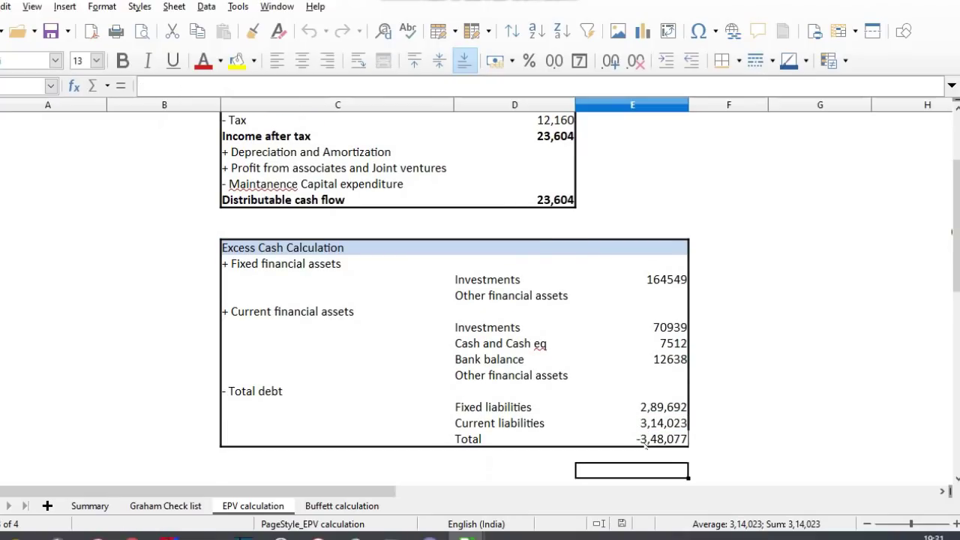
{"action": "key", "text": "Down"}
{"action": "key", "text": "Down"}
{"action": "key", "text": "Right"}
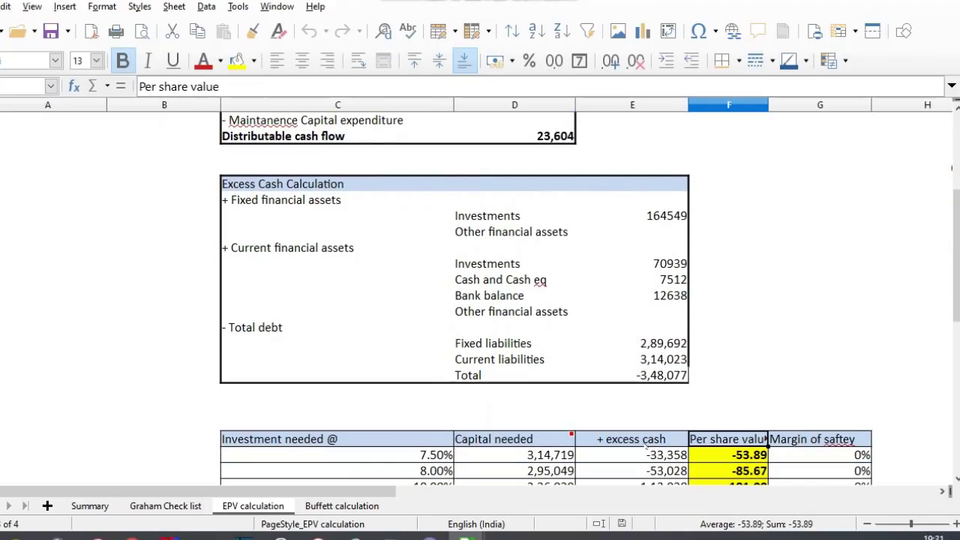
Step: Clear the Fixed liabilities and Current liabilities values under Total debt and check the 7.50% row of the investment table
{"action": "key", "text": "Up"}
{"action": "key", "text": "Up"}
{"action": "key", "text": "Up"}
{"action": "key", "text": "Up"}
{"action": "key", "text": "Up"}
{"action": "key", "text": "Left"}
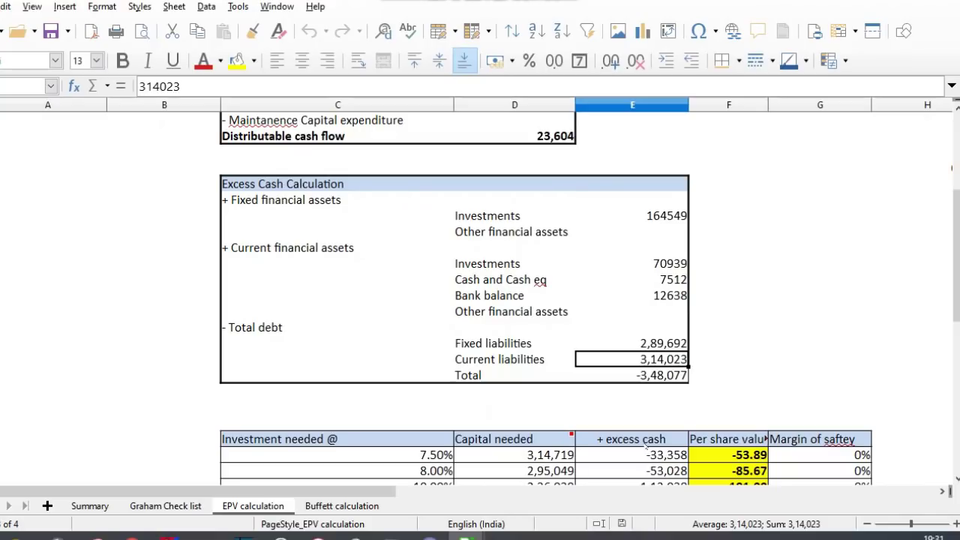
{"action": "key", "text": "shift+Up"}
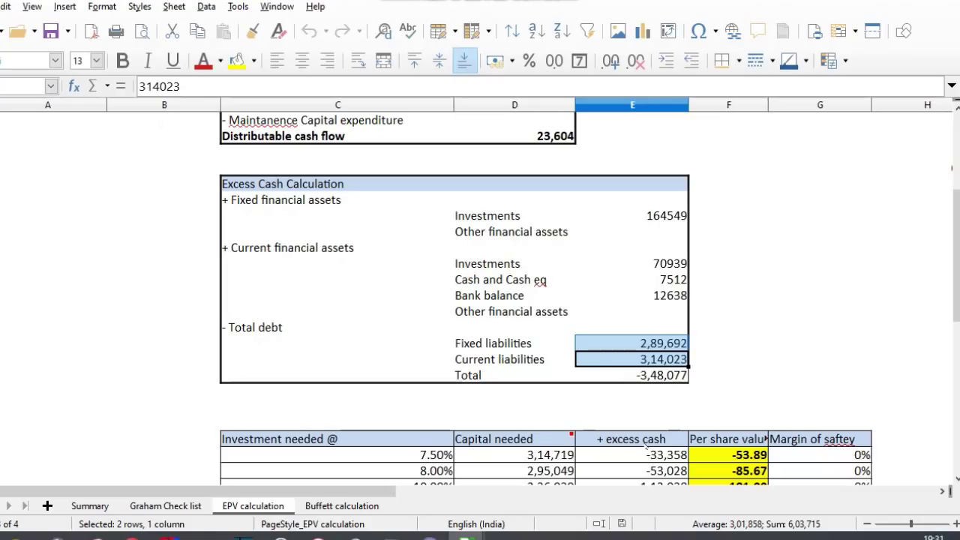
{"action": "key", "text": "Delete"}
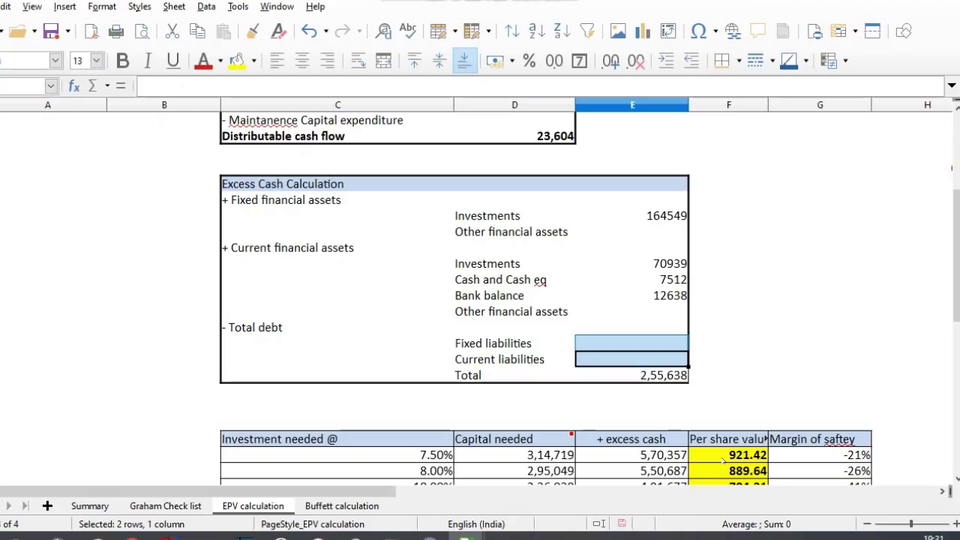
{"action": "left_click", "coordinate": [2, 454]}
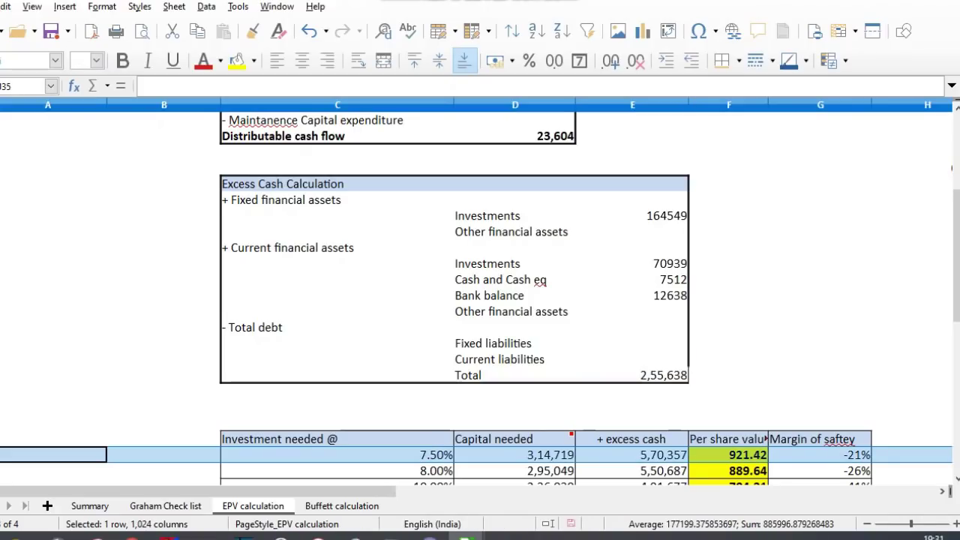
Step: Show the Reliance Industries summary sheet and review its total number of shares, current price and market cap rows
{"action": "left_click", "coordinate": [89, 505]}
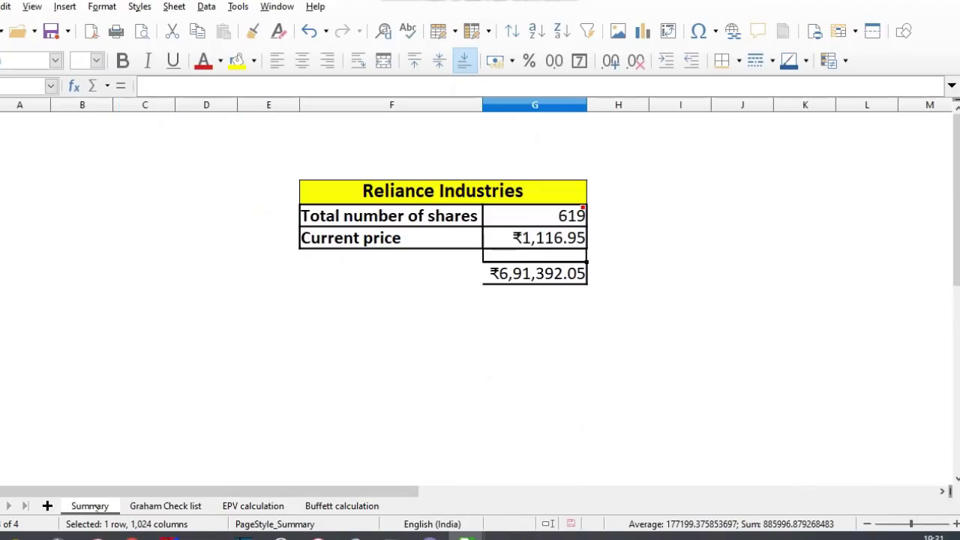
{"action": "key", "text": "Up"}
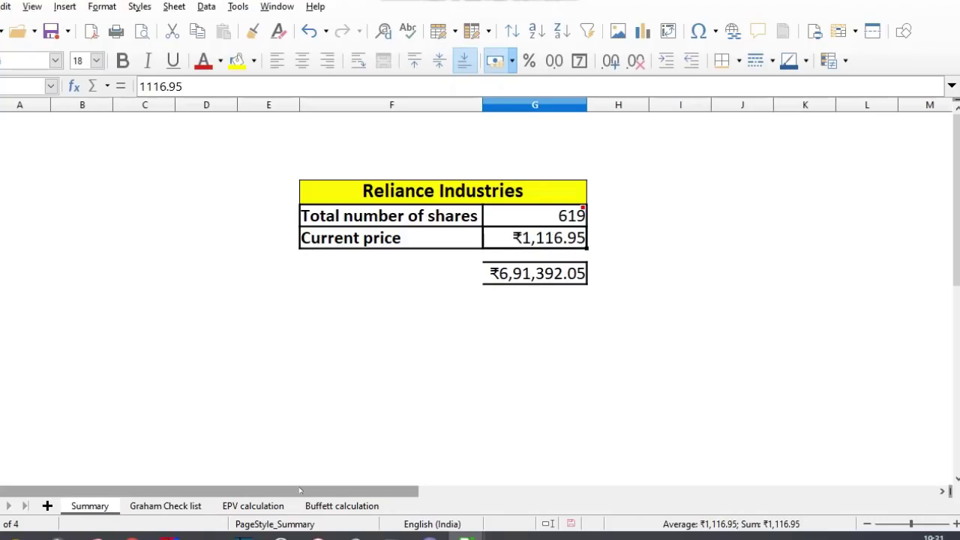
{"action": "left_click", "coordinate": [530, 215]}
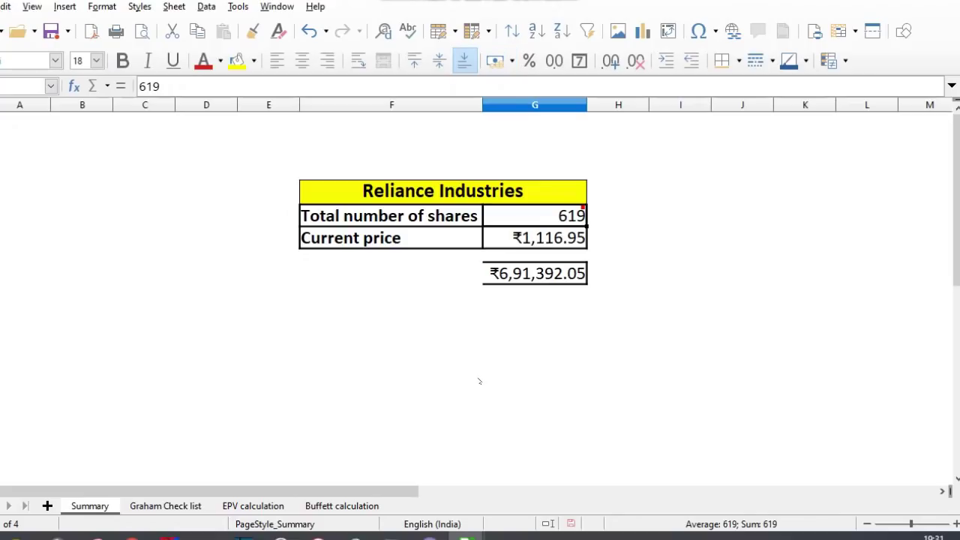
{"action": "left_click", "coordinate": [1, 237]}
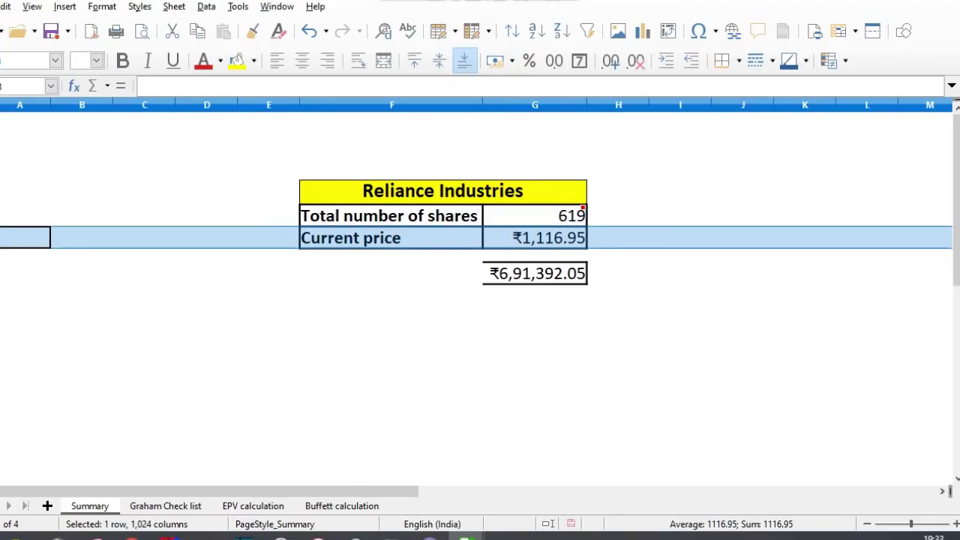
{"action": "left_click", "coordinate": [2, 273]}
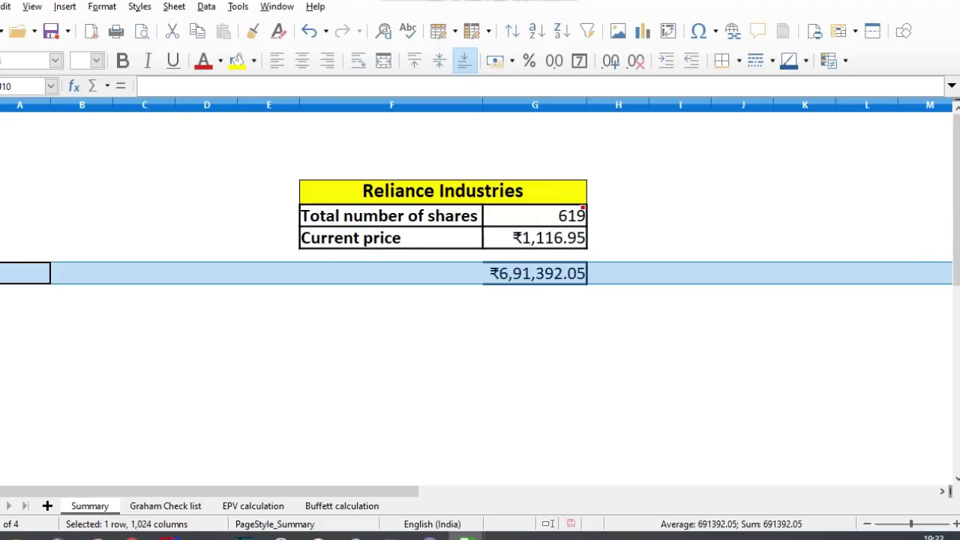
Step: Check the Current price row of the Reliance summary against the 7.50% per share value in the EPV calculation sheet
{"action": "left_click", "coordinate": [0, 238]}
{"action": "left_click", "coordinate": [272, 503]}
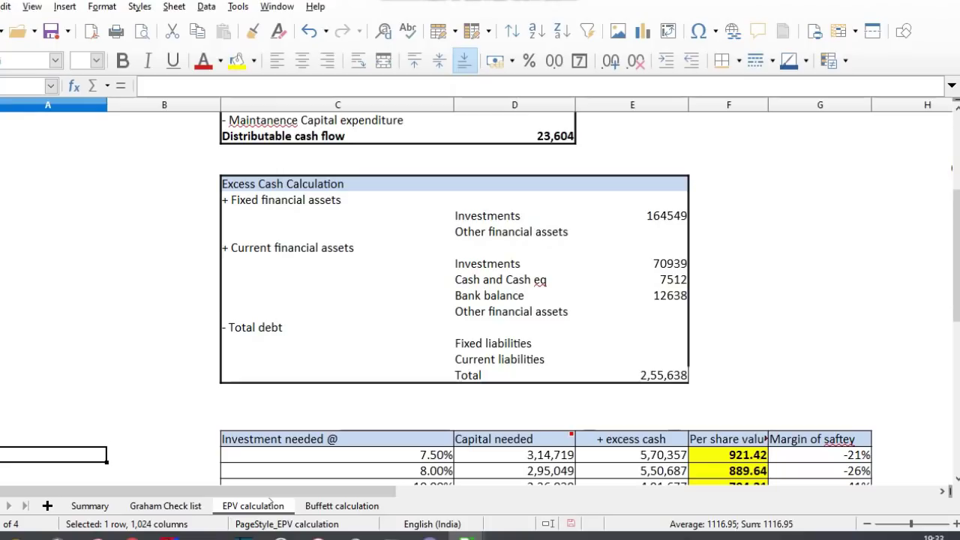
{"action": "left_click", "coordinate": [719, 457]}
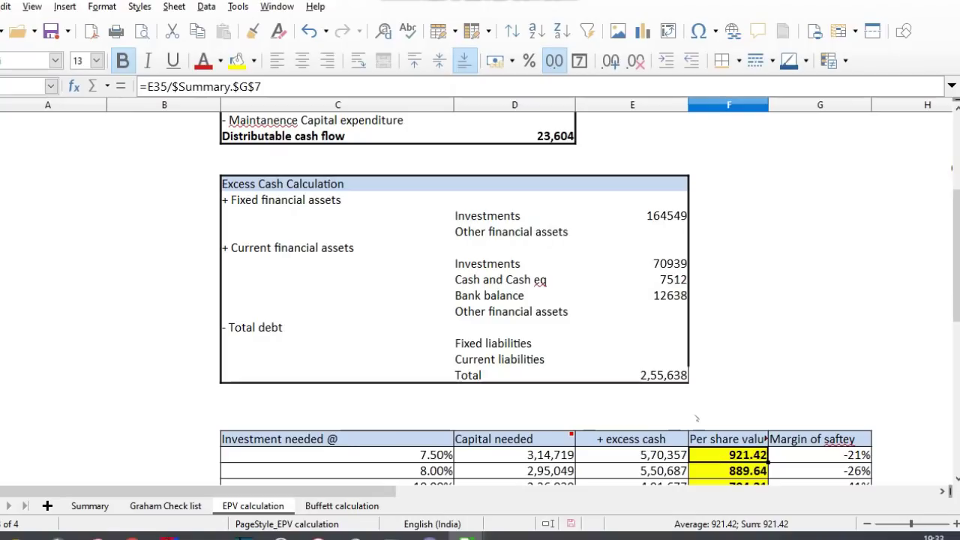
Step: Locate ITC LTD in the index company list and review the total number of shares and current price in its summary
{"action": "key", "text": "alt+Tab"}
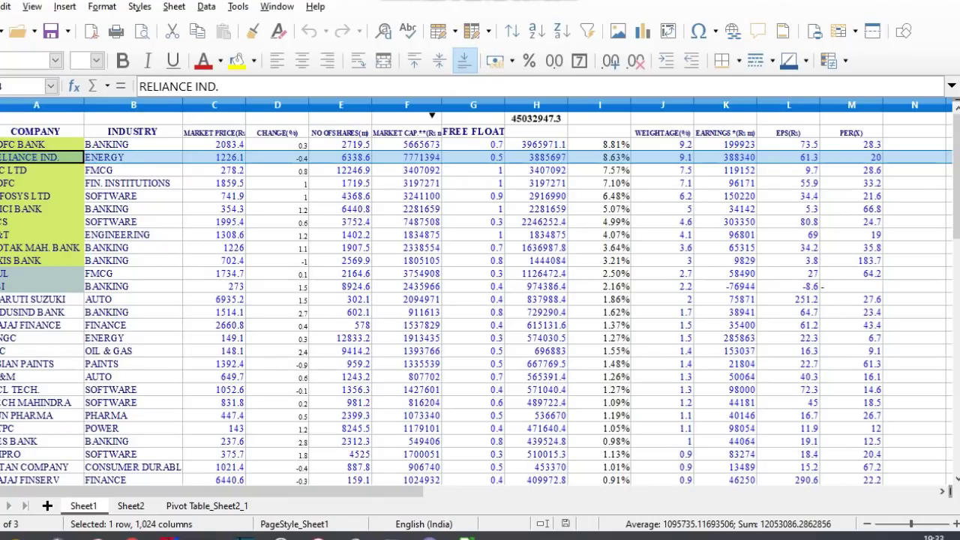
{"action": "left_click", "coordinate": [2, 170]}
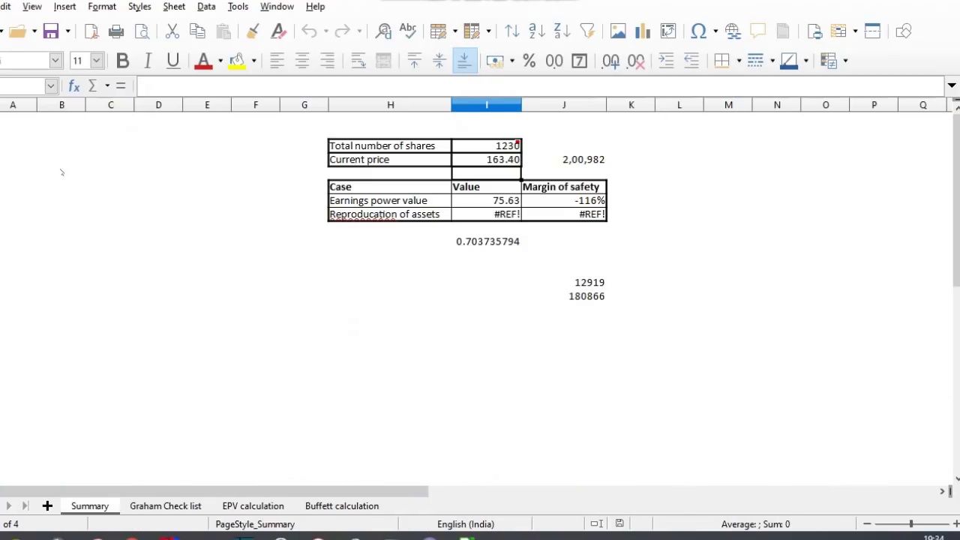
{"action": "left_click", "coordinate": [2, 159]}
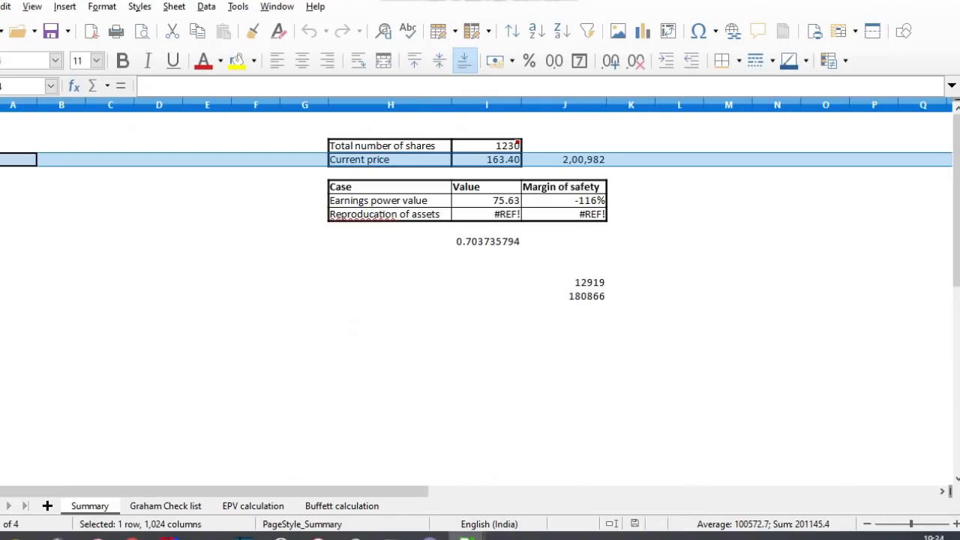
{"action": "left_click", "coordinate": [2, 145]}
{"action": "left_click", "coordinate": [1, 159]}
Step: Review ITC's Earnings calculation in the EPV calculation sheet, from Income from operations through Income after tax
{"action": "left_click", "coordinate": [253, 505]}
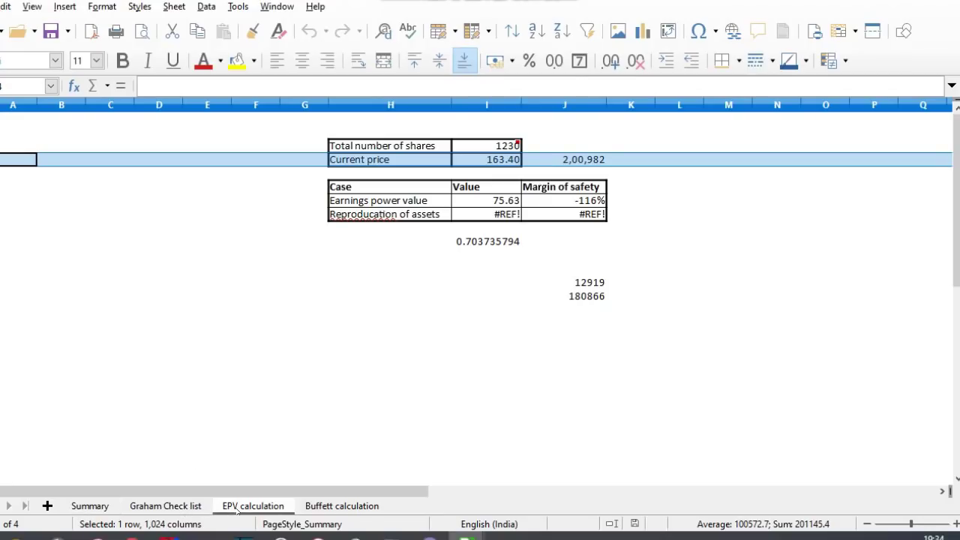
{"action": "left_click", "coordinate": [555, 216]}
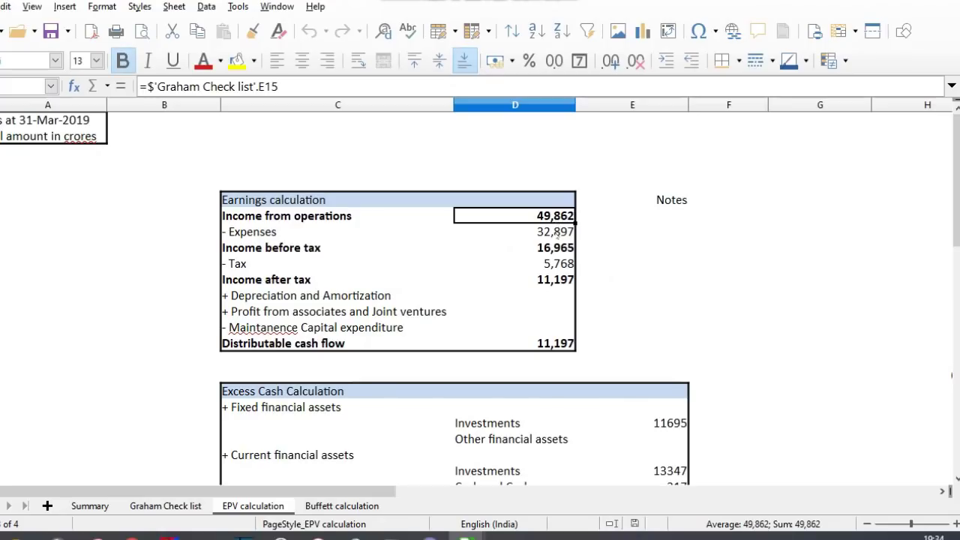
{"action": "left_click", "coordinate": [564, 232]}
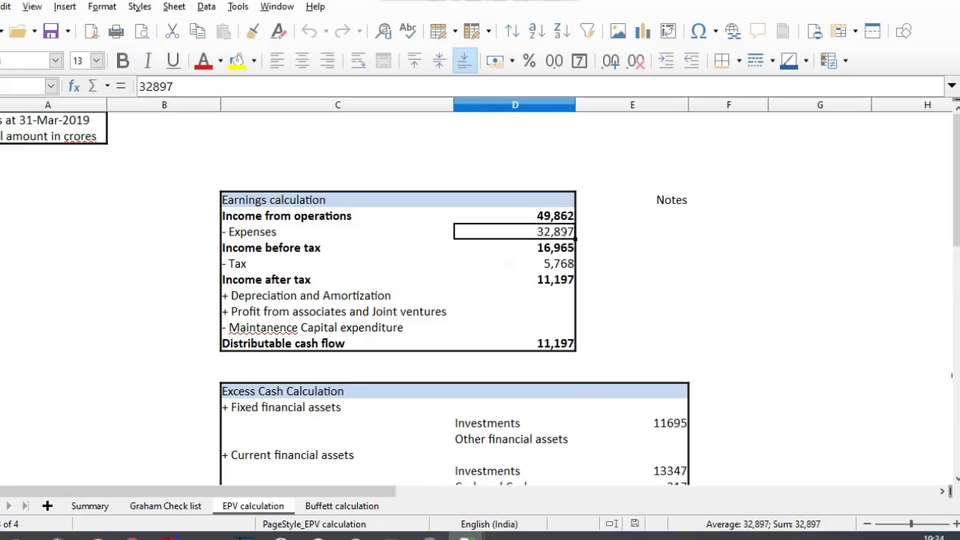
{"action": "left_click", "coordinate": [562, 253]}
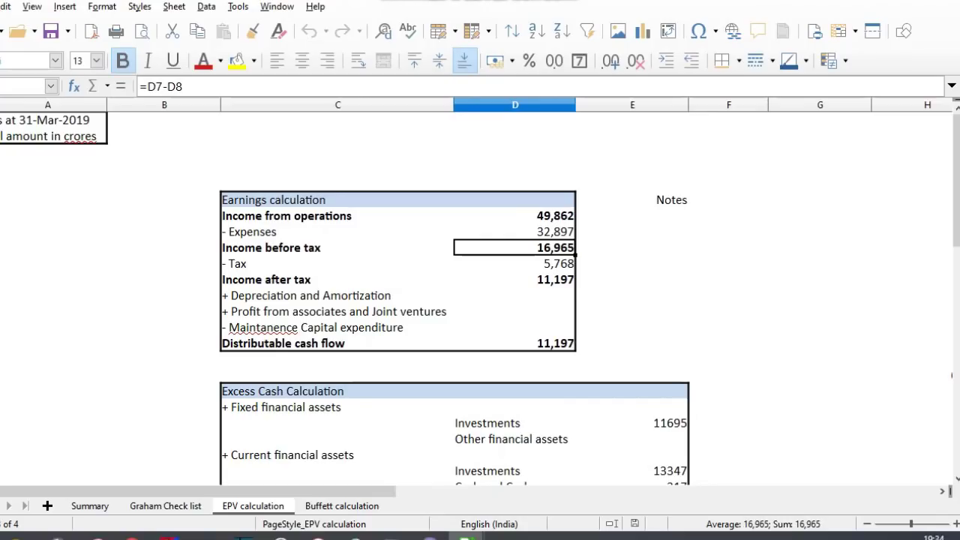
{"action": "left_click", "coordinate": [2, 278]}
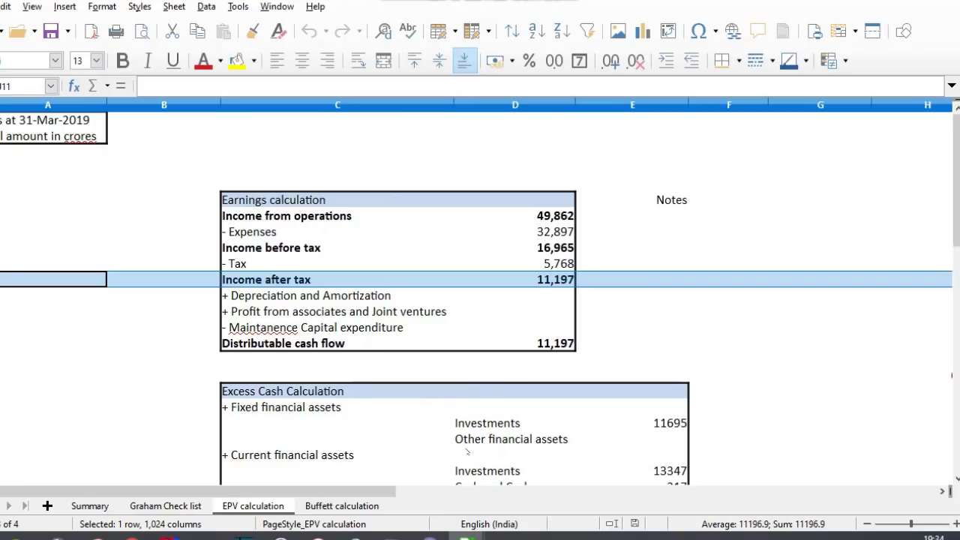
Step: Examine ITC's Excess Cash Calculation entries from fixed Investments down to the Fixed and Current liabilities
{"action": "left_click", "coordinate": [491, 424]}
{"action": "key", "text": "Right"}
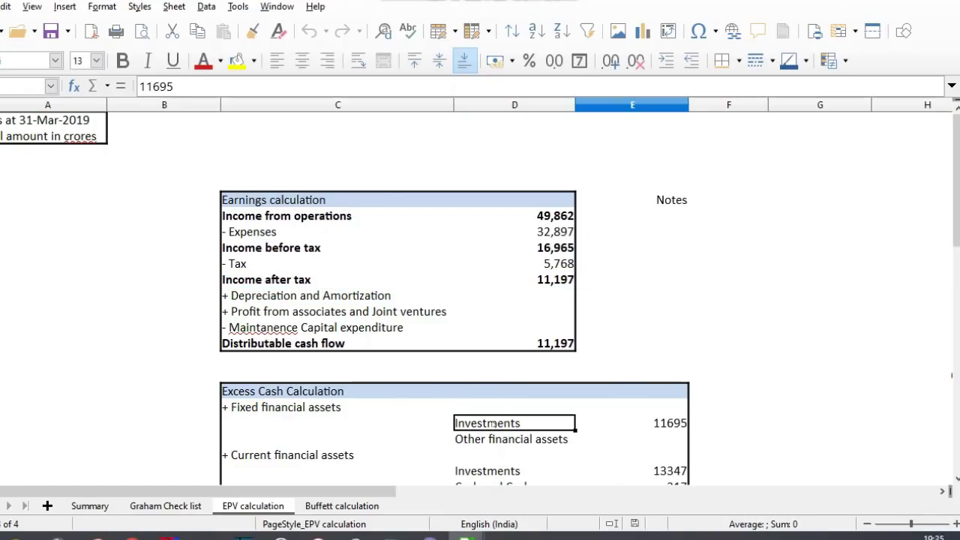
{"action": "key", "text": "Down"}
{"action": "key", "text": "Down"}
{"action": "key", "text": "Down"}
{"action": "key", "text": "Down"}
{"action": "key", "text": "Down"}
{"action": "key", "text": "Down"}
{"action": "key", "text": "Down"}
{"action": "key", "text": "Down"}
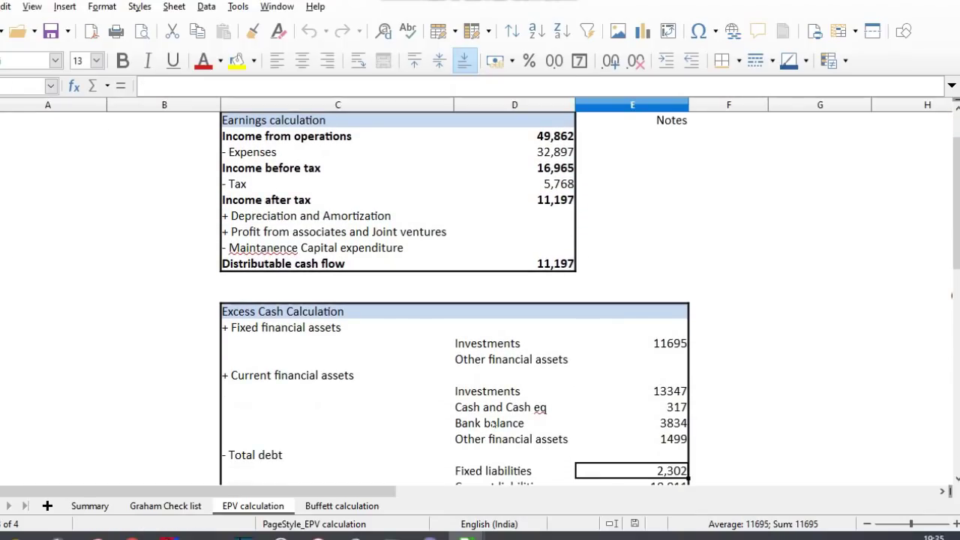
{"action": "key", "text": "Down"}
{"action": "key", "text": "Down"}
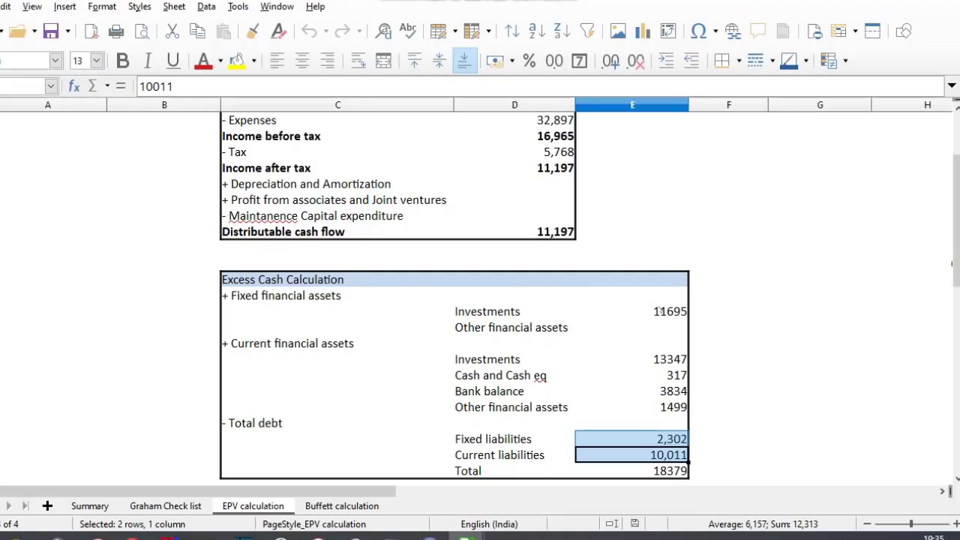
Step: Review ITC's fixed and current financial asset values together, along with the excess cash Total and the 7.50% per share value
{"action": "left_click_drag", "start_coordinate": [659, 310], "coordinate": [662, 407]}
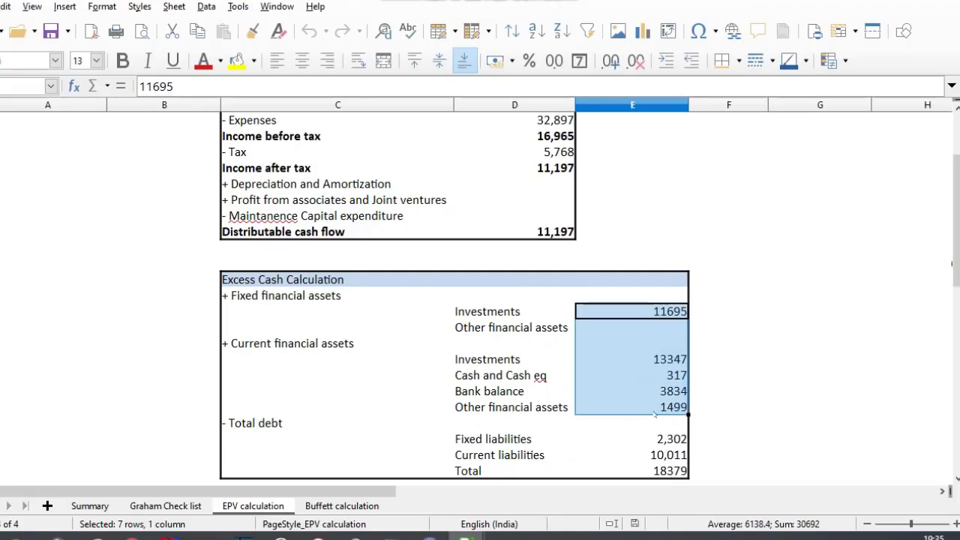
{"action": "left_click", "coordinate": [621, 442]}
{"action": "key", "text": "Down"}
{"action": "key", "text": "Down"}
{"action": "key", "text": "Down"}
{"action": "key", "text": "Down"}
{"action": "key", "text": "Down"}
{"action": "key", "text": "Down"}
{"action": "key", "text": "Down"}
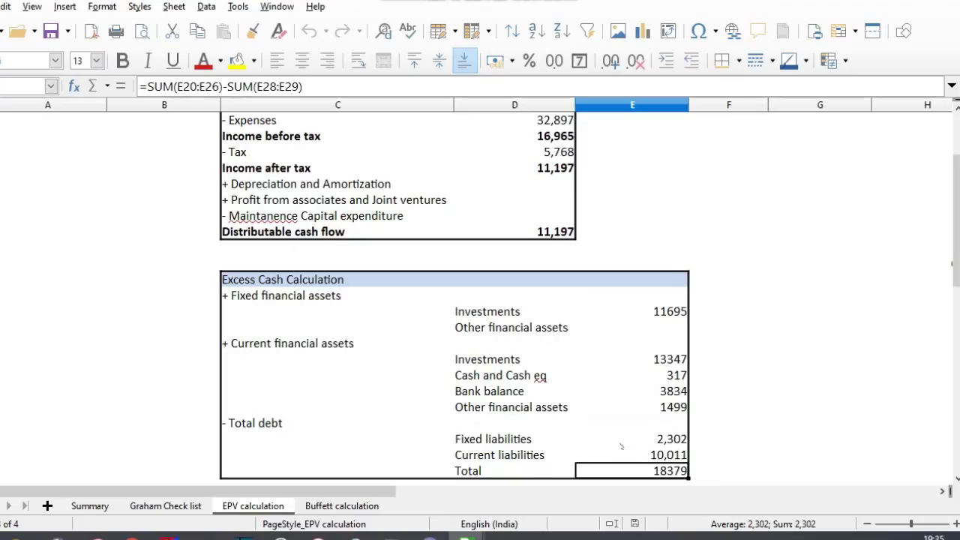
{"action": "key", "text": "Right"}
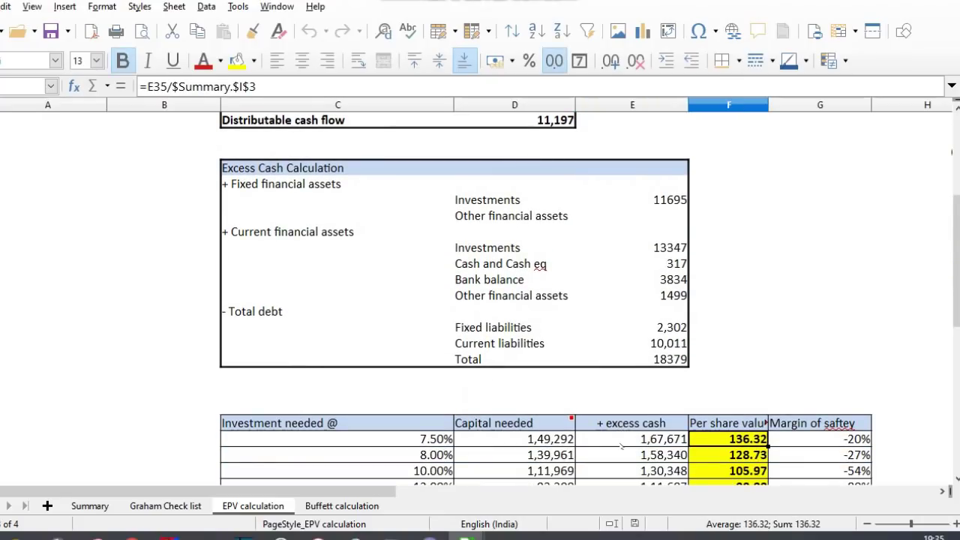
Step: Clear ITC's Fixed liabilities and Current liabilities values under Total debt and check the 7.50% investment row
{"action": "left_click_drag", "start_coordinate": [652, 328], "coordinate": [652, 348]}
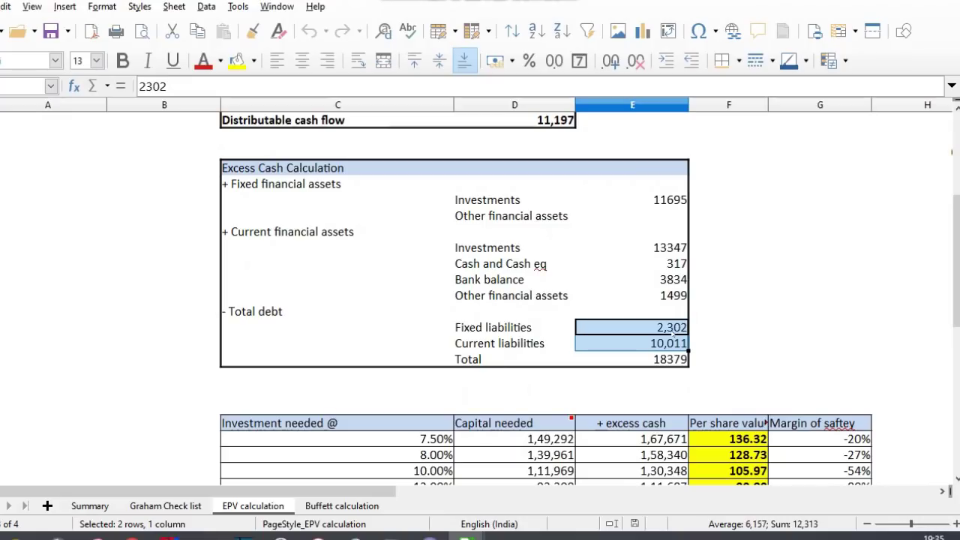
{"action": "key", "text": "Delete"}
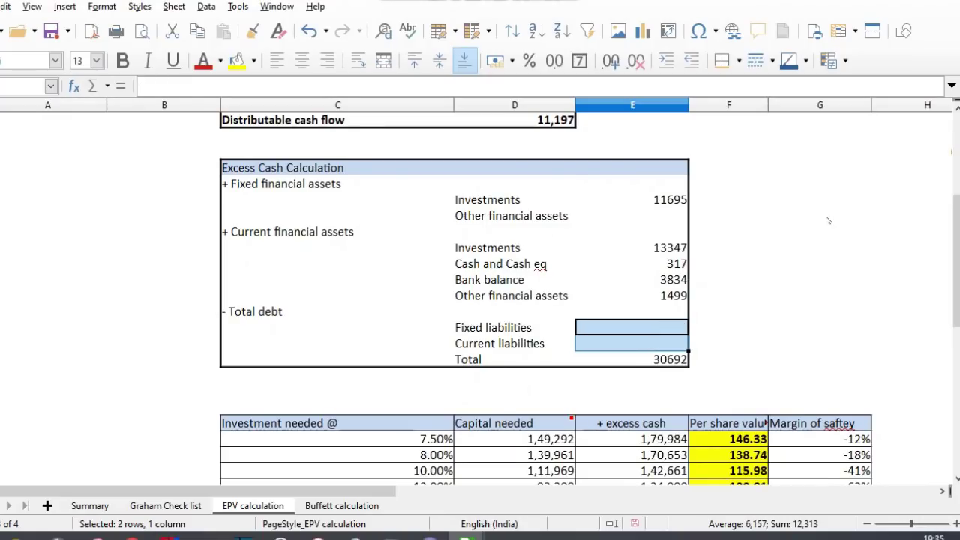
{"action": "left_click", "coordinate": [2, 439]}
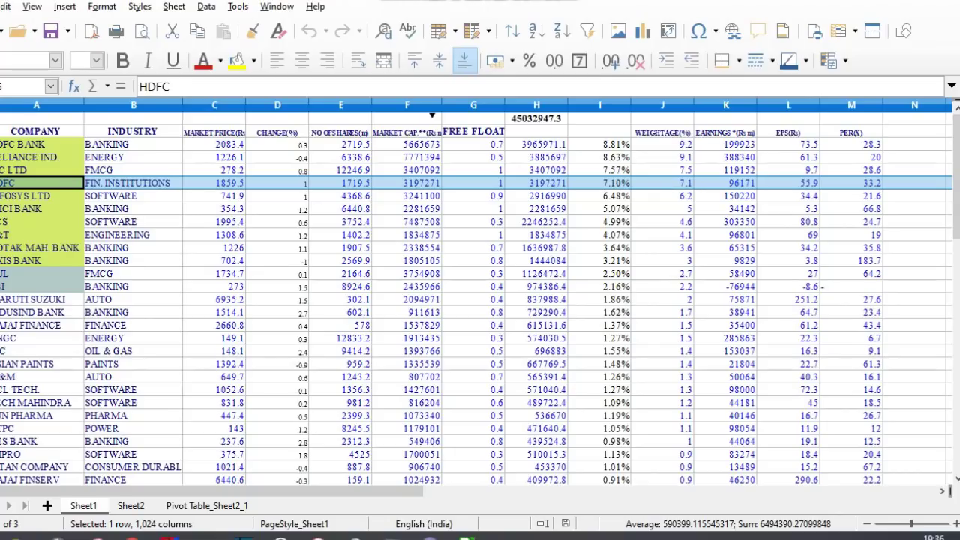
Step: Show the HDFC workbook's summary and review its total number of shares and current price rows
{"action": "key", "text": "alt+Tab"}
{"action": "key", "text": "shift+space"}
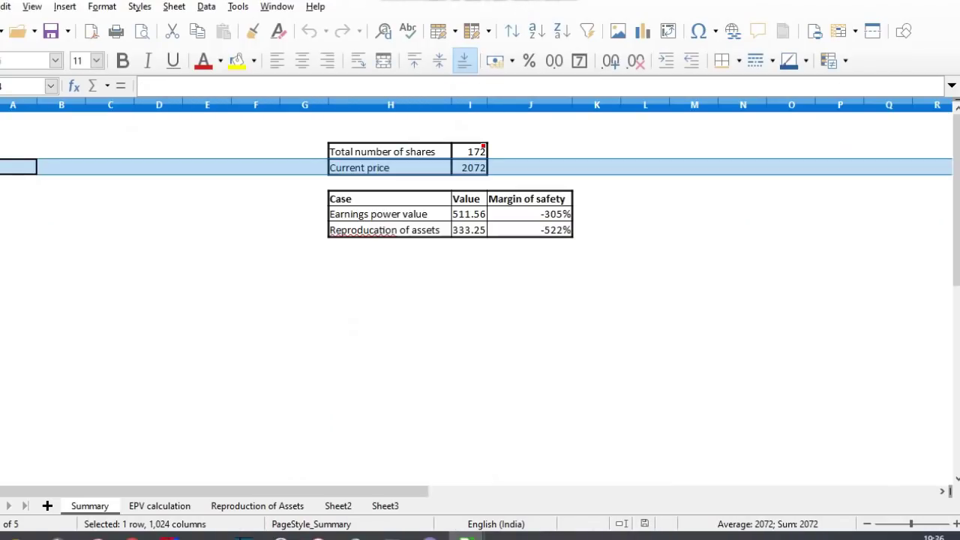
{"action": "key", "text": "Up"}
{"action": "key", "text": "Down"}
Step: Review HDFC's Earnings calculation in the EPV calculation sheet, including Expenses, Profit from associate, and income before and after tax
{"action": "key", "text": "ctrl+Page_Down"}
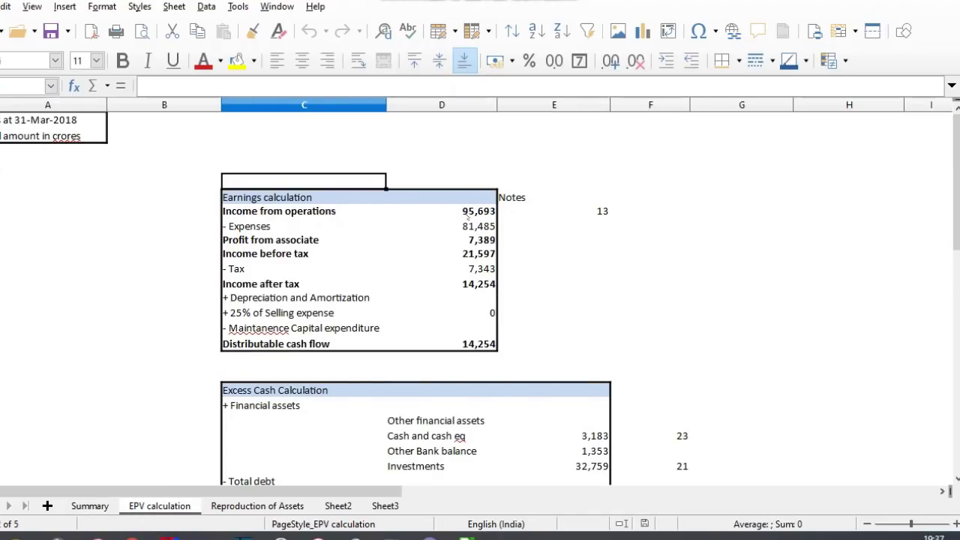
{"action": "left_click", "coordinate": [467, 225]}
{"action": "left_click", "coordinate": [474, 212]}
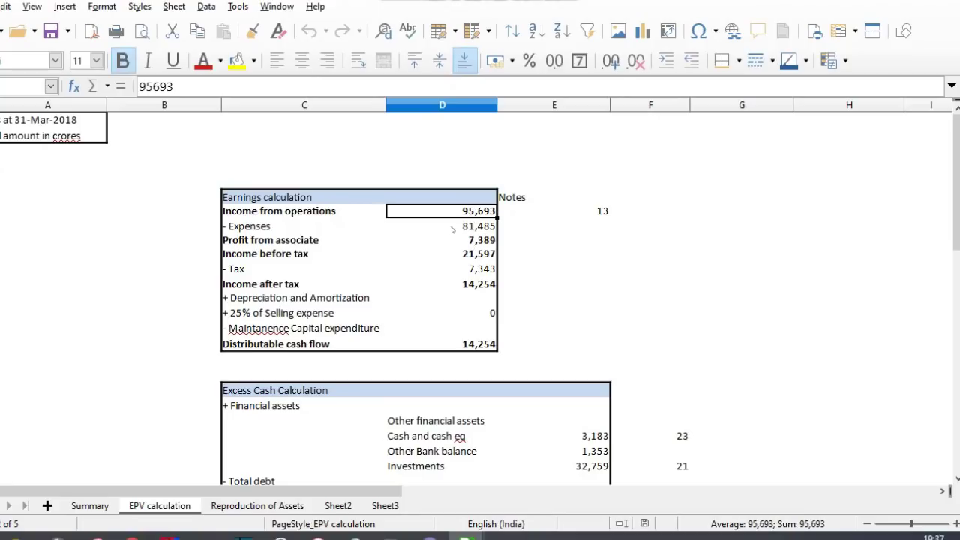
{"action": "left_click", "coordinate": [453, 228]}
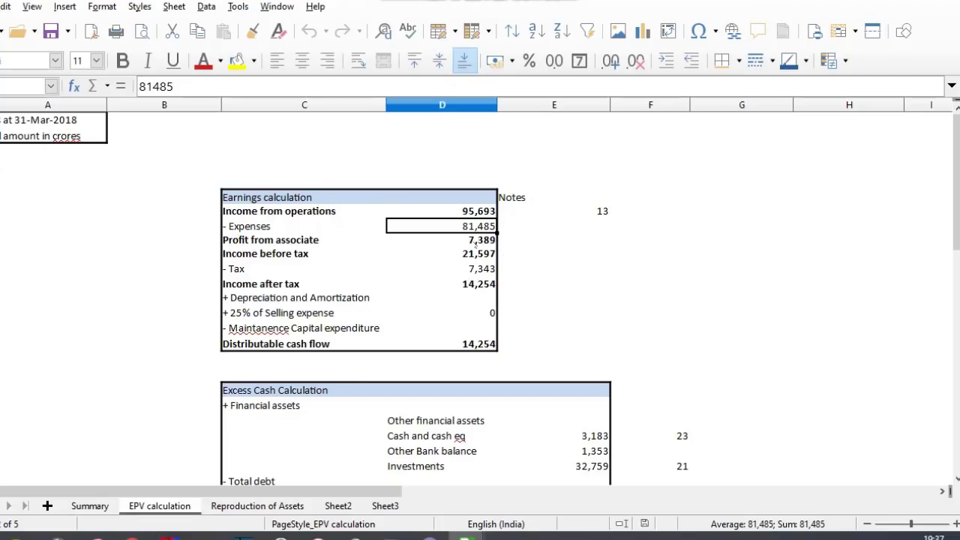
{"action": "left_click", "coordinate": [6, 240]}
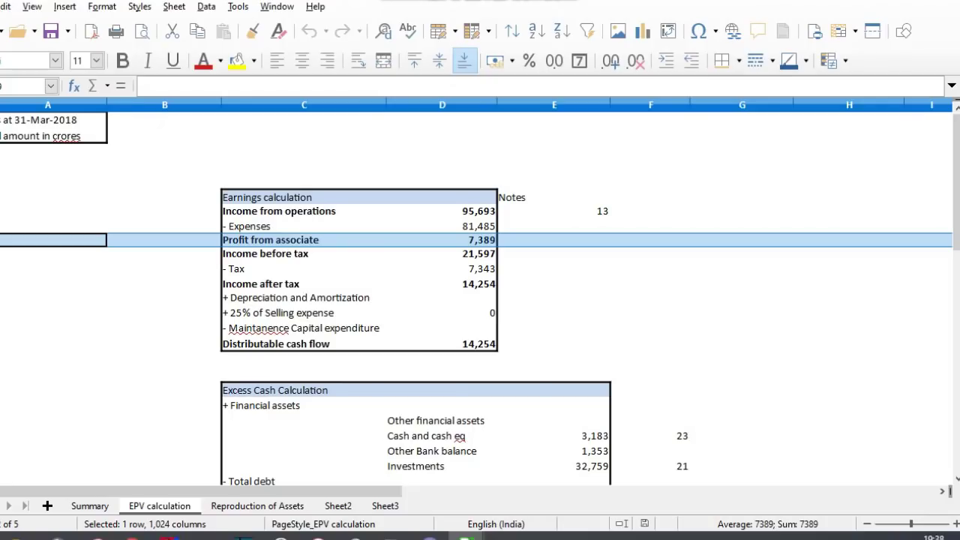
{"action": "left_click", "coordinate": [2, 253]}
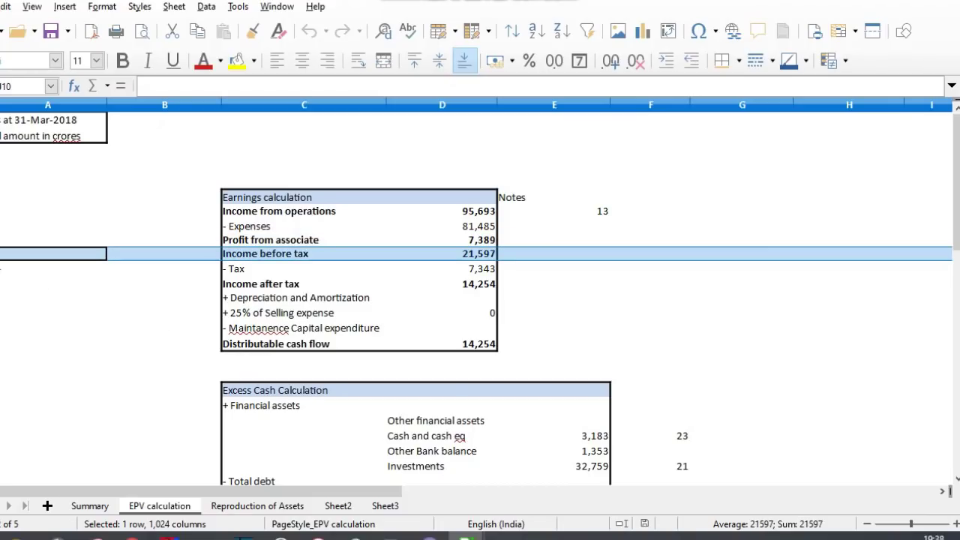
{"action": "left_click", "coordinate": [2, 284]}
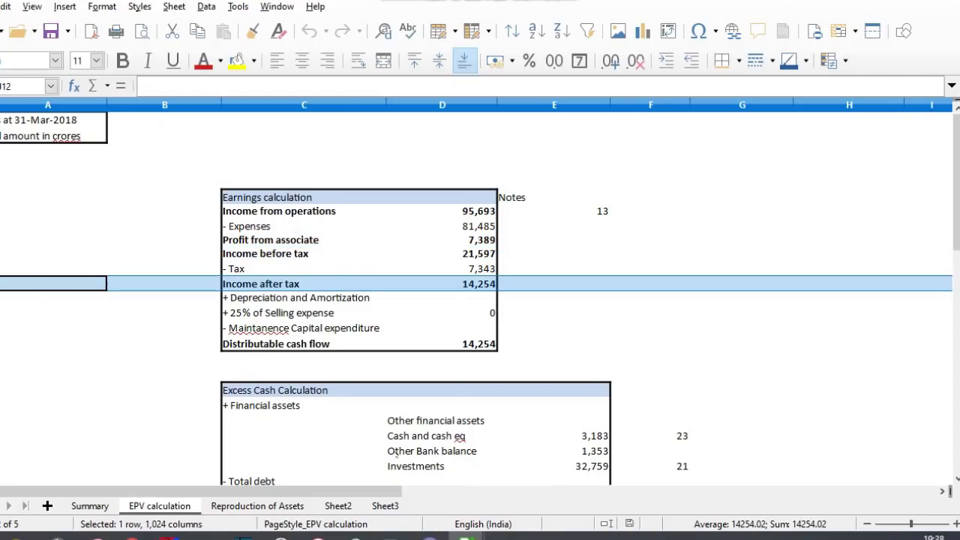
Step: Examine HDFC's Excess Cash Calculation from Cash and cash eq down to Debt Securities
{"action": "left_click", "coordinate": [578, 435]}
{"action": "key", "text": "Down"}
{"action": "key", "text": "Down"}
{"action": "key", "text": "Down"}
{"action": "key", "text": "Down"}
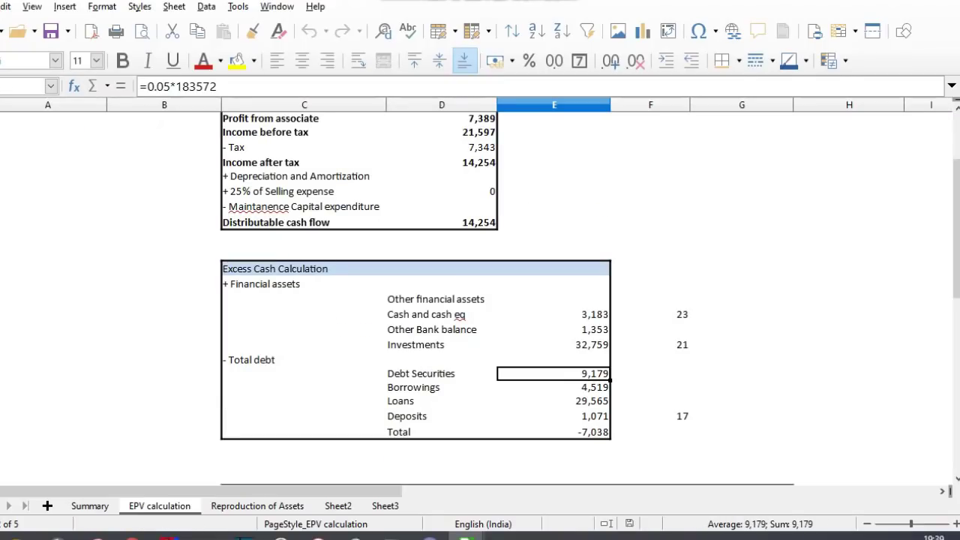
Step: Inspect the formulas behind HDFC's Borrowings and Loans values under Total debt, leaving edit mode without changing them
{"action": "left_click", "coordinate": [553, 387]}
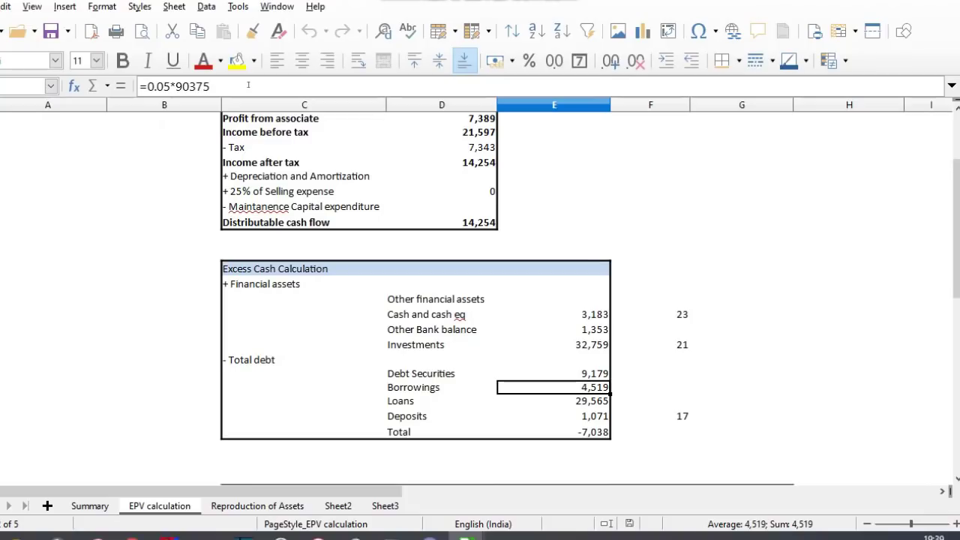
{"action": "left_click", "coordinate": [249, 85]}
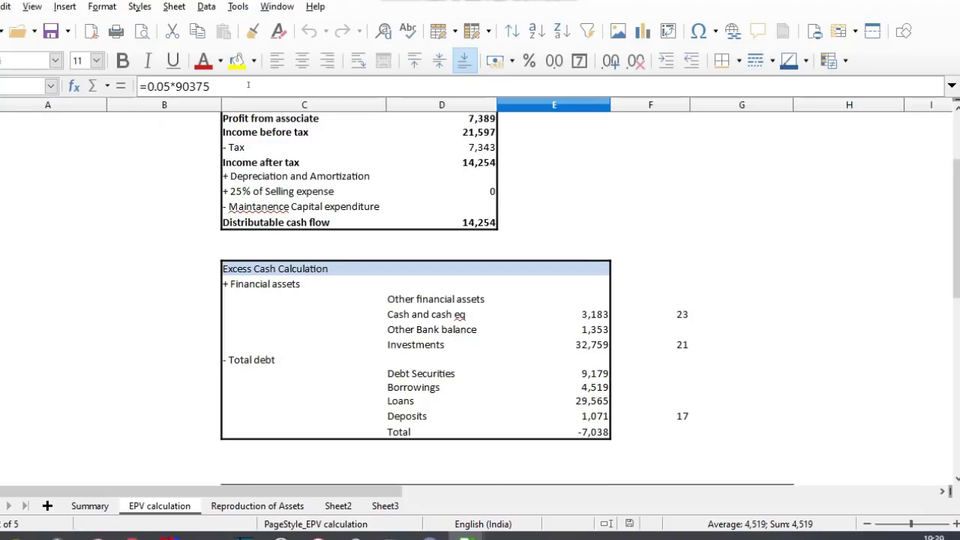
{"action": "left_click_drag", "start_coordinate": [211, 86], "coordinate": [140, 86]}
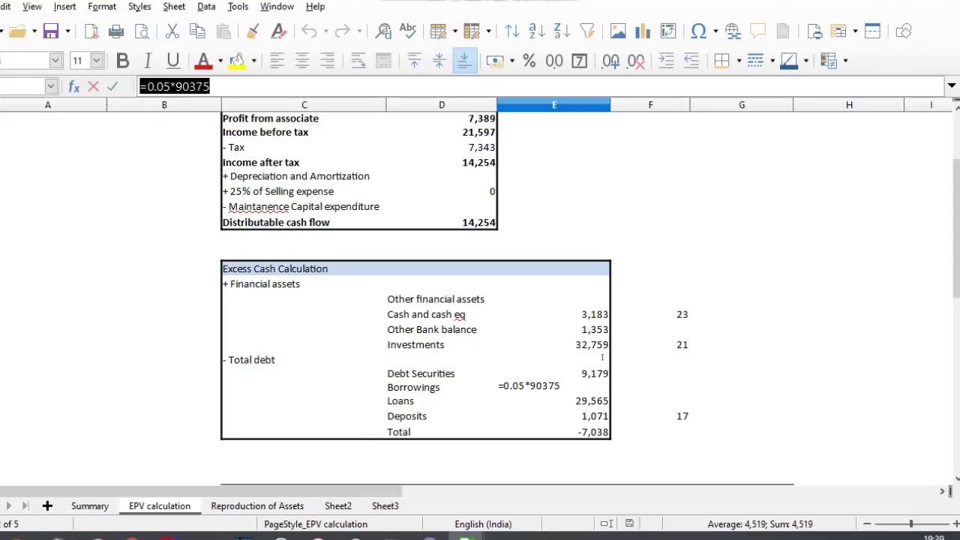
{"action": "key", "text": "Escape"}
{"action": "left_click", "coordinate": [588, 403]}
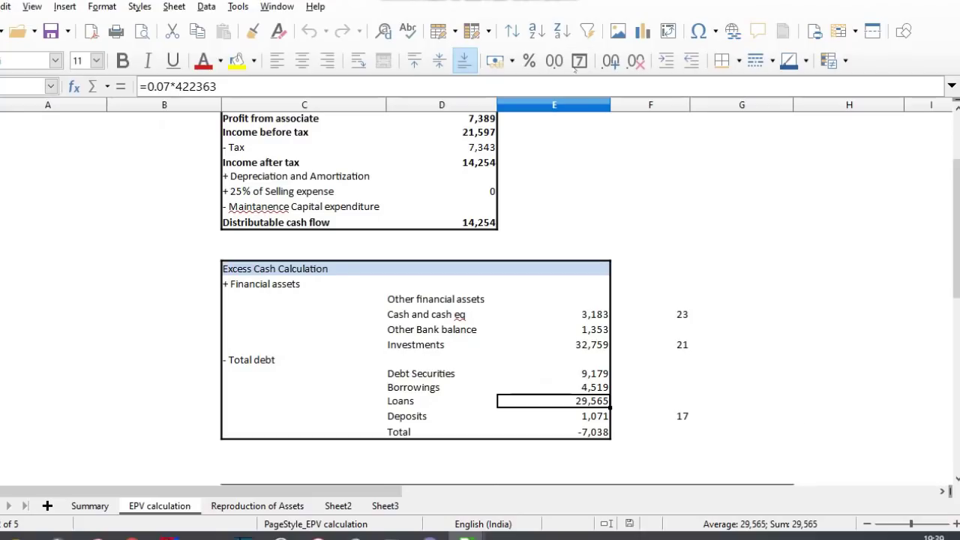
Step: Review HDFC's cash, bank balance and investment values together, and recheck the Debt Securities, Loans and Borrowings formulas
{"action": "left_click_drag", "start_coordinate": [582, 318], "coordinate": [576, 346]}
{"action": "left_click", "coordinate": [576, 375]}
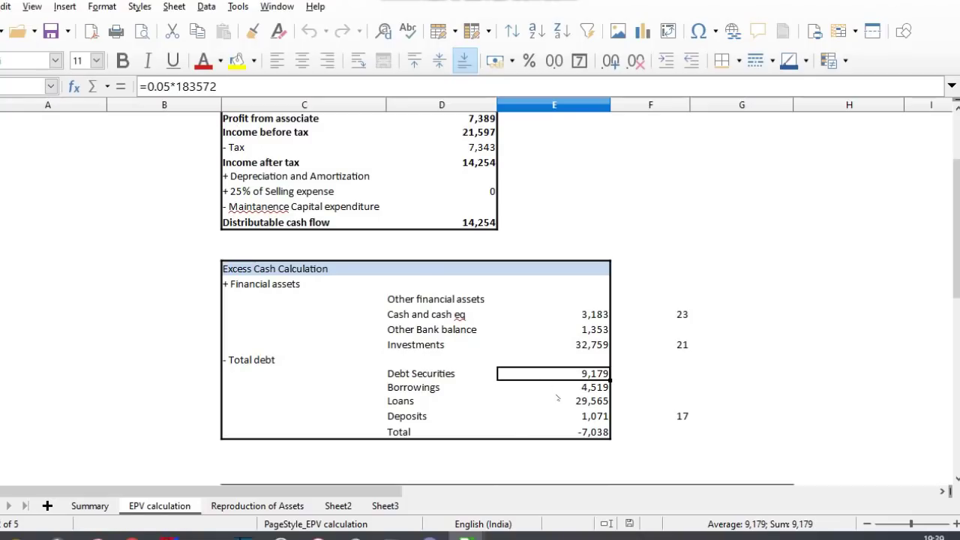
{"action": "left_click", "coordinate": [558, 398]}
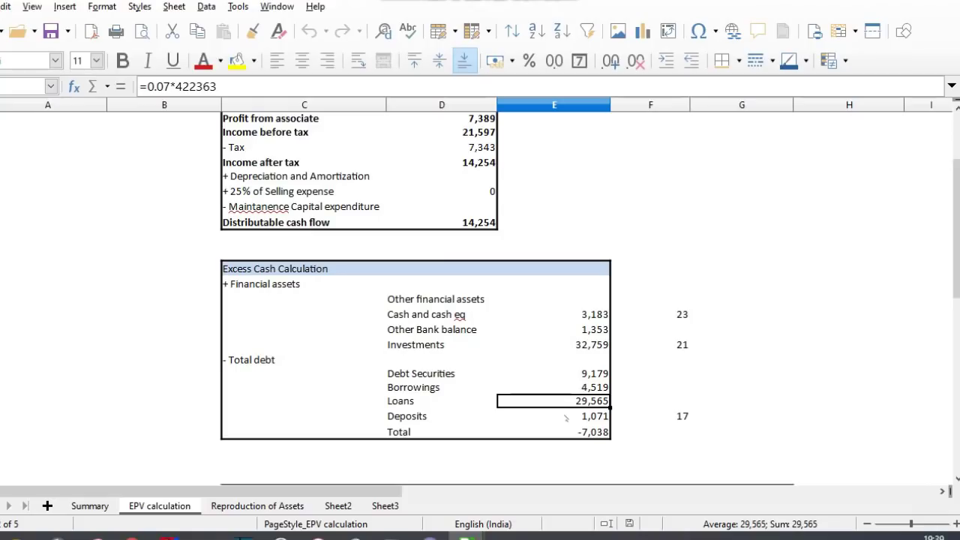
{"action": "key", "text": "Up"}
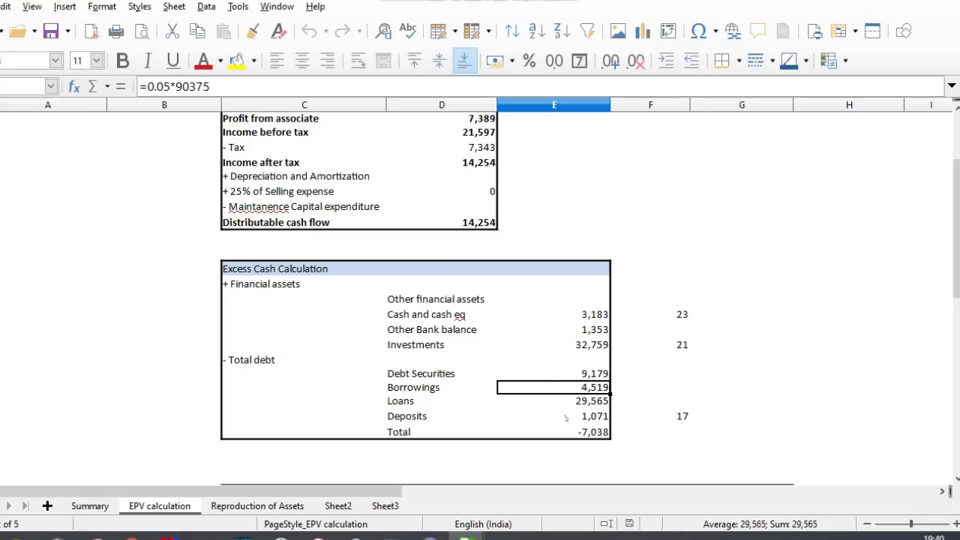
{"action": "key", "text": "Up"}
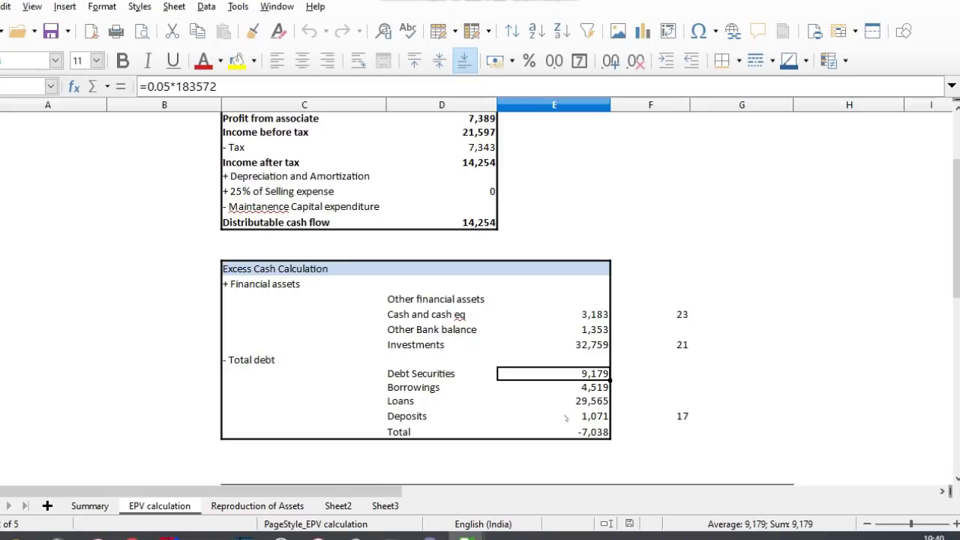
Step: Check the formulas of HDFC's Borrowings, Loans and Deposits under Total debt, and recheck Debt Securities
{"action": "key", "text": "Down"}
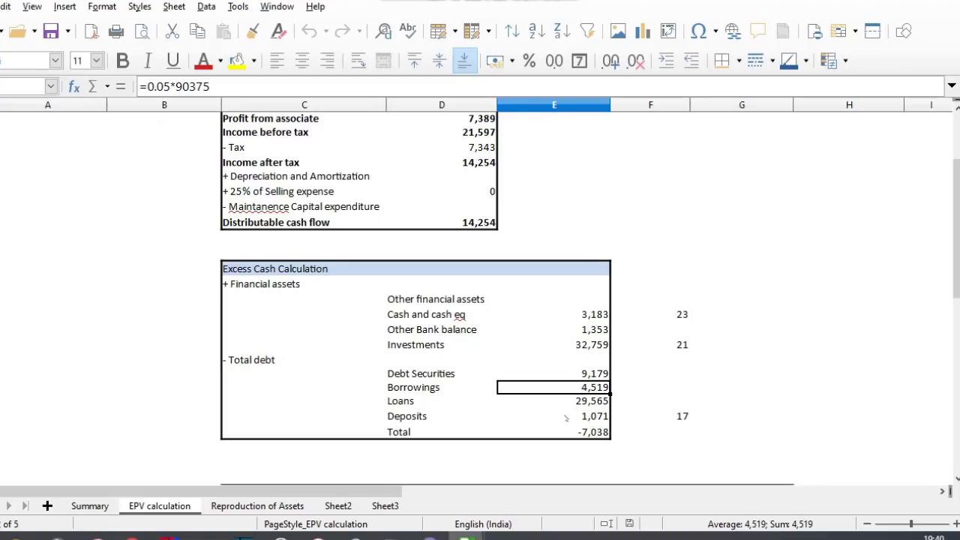
{"action": "key", "text": "Down"}
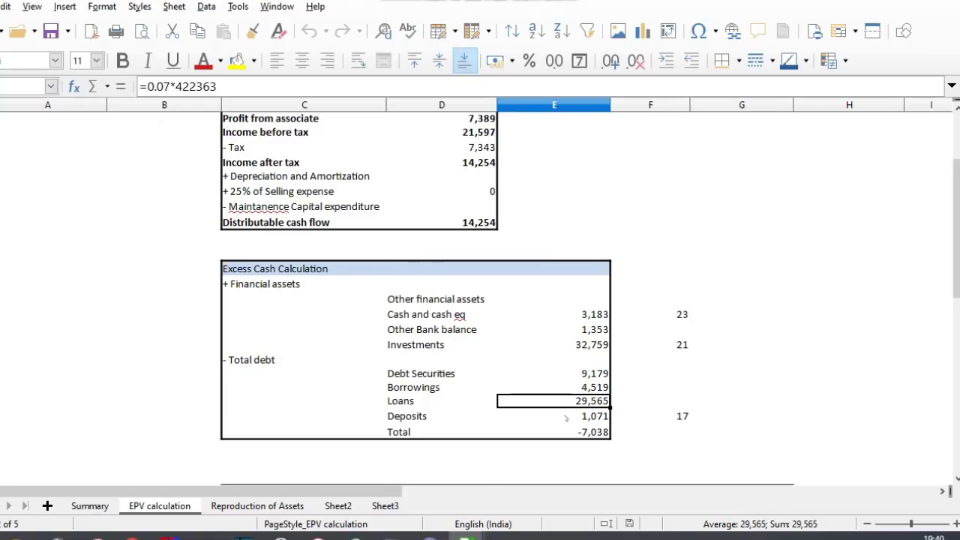
{"action": "key", "text": "Down"}
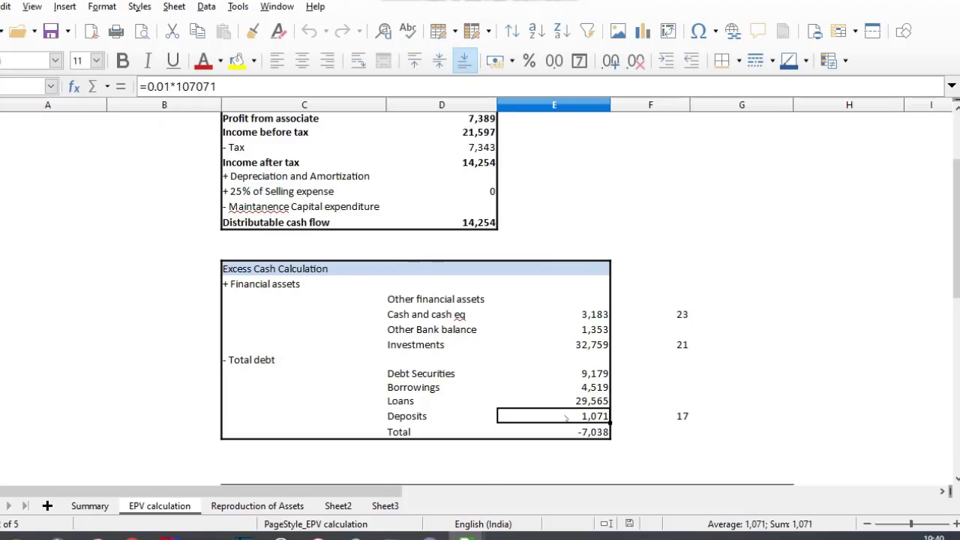
{"action": "key", "text": "Up"}
{"action": "key", "text": "Up"}
{"action": "key", "text": "Up"}
{"action": "key", "text": "Down"}
{"action": "key", "text": "Down"}
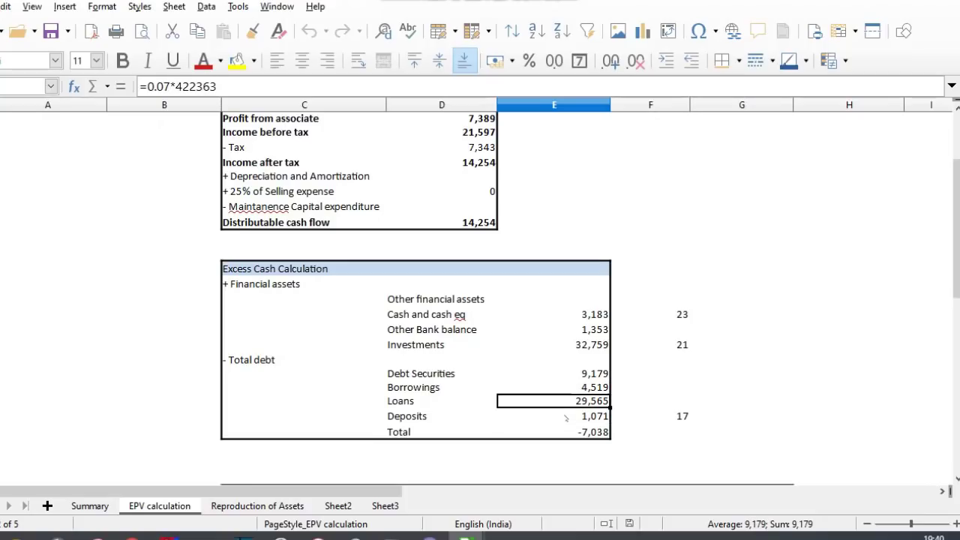
Step: Check HDFC's Per share value for the 7.50% investment rate in the capital table below the Excess Cash Calculation
{"action": "key", "text": "Down"}
{"action": "key", "text": "Down"}
{"action": "key", "text": "Down"}
{"action": "key", "text": "Down"}
{"action": "key", "text": "Down"}
{"action": "key", "text": "Down"}
{"action": "key", "text": "Down"}
{"action": "key", "text": "Right"}
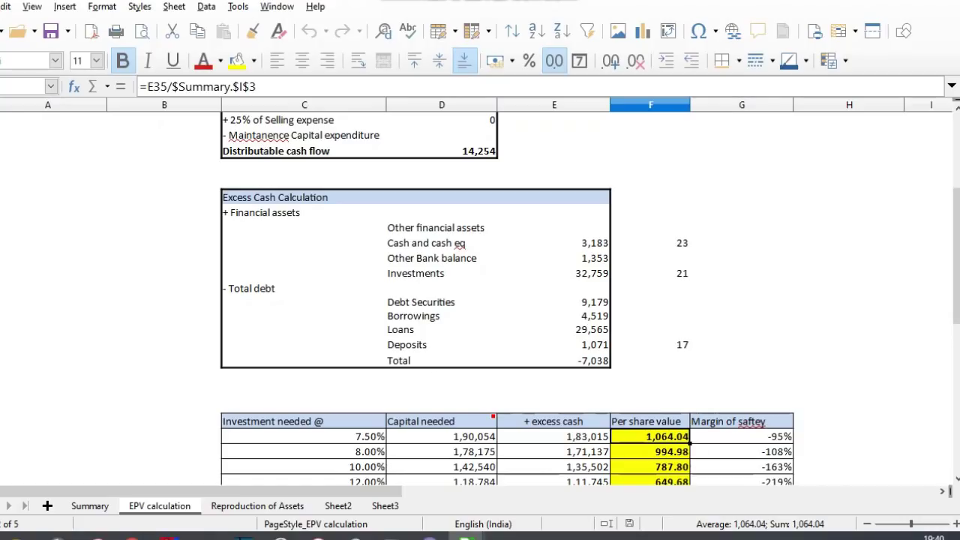
Step: Switch via the index company list to the Infosys workbook and review its total number of shares and current price
{"action": "key", "text": "alt+Tab"}
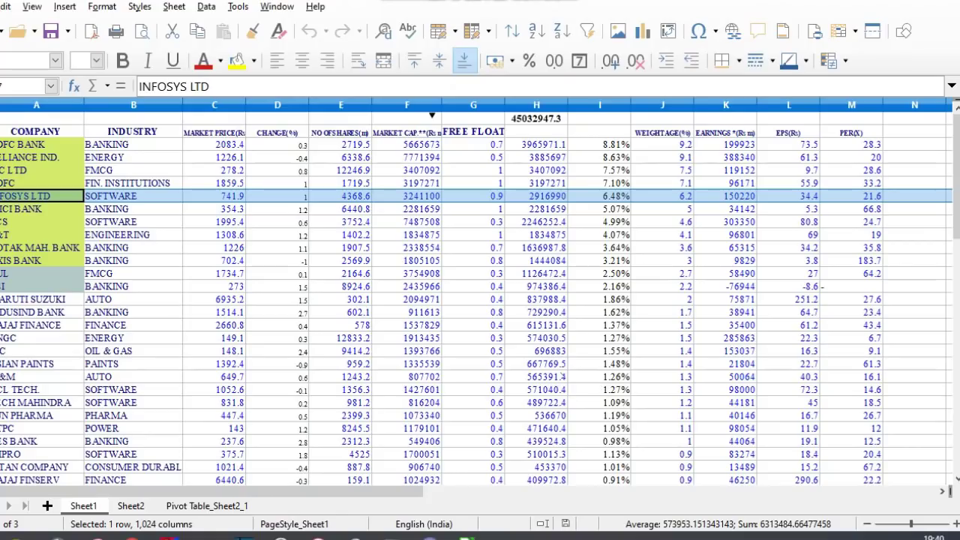
{"action": "key", "text": "alt+Tab"}
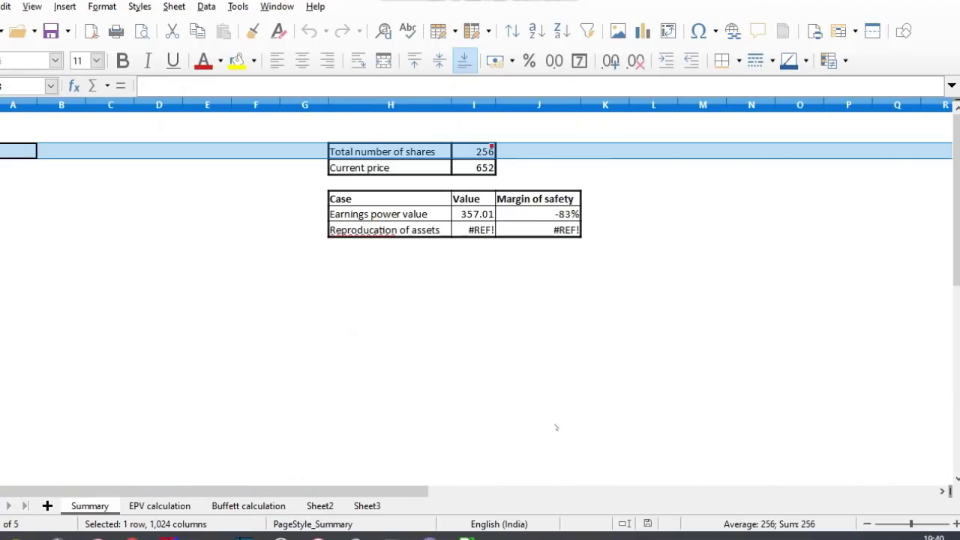
{"action": "left_click", "coordinate": [2, 167]}
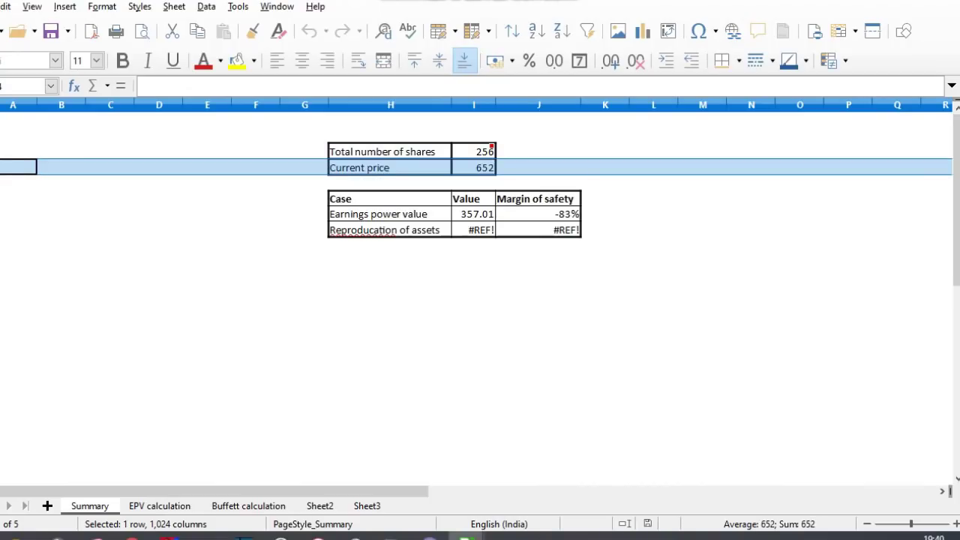
Step: Review Infosys's Earnings calculation in the EPV calculation sheet, from Income from operations through Expenses and Tax to Income after tax
{"action": "left_click", "coordinate": [160, 506]}
{"action": "left_click", "coordinate": [465, 216]}
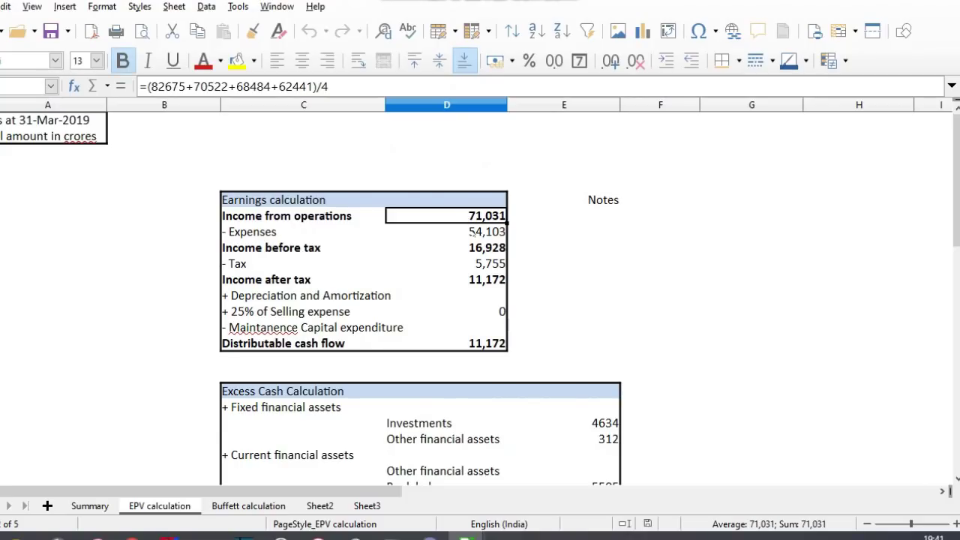
{"action": "left_click", "coordinate": [471, 232]}
{"action": "left_click", "coordinate": [481, 251]}
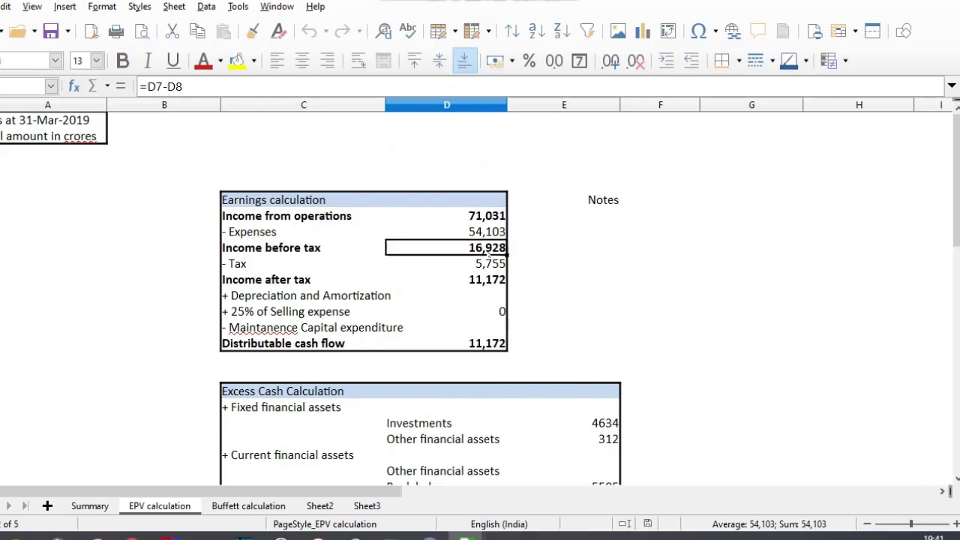
{"action": "key", "text": "Down"}
{"action": "key", "text": "Down"}
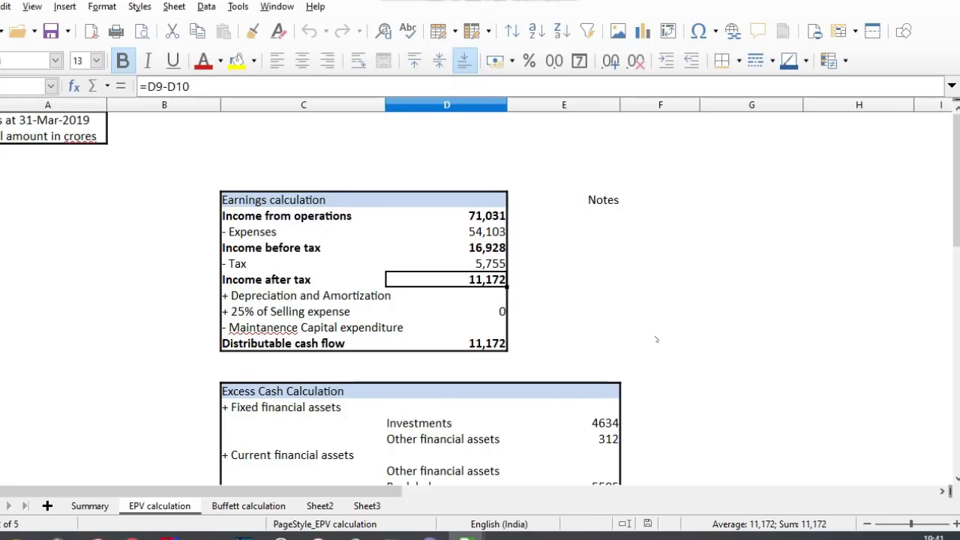
Step: Look through Infosys's Excess Cash Calculation, from the fixed and current financial assets down to Current liabilities
{"action": "key", "text": "Down"}
{"action": "key", "text": "Down"}
{"action": "key", "text": "Down"}
{"action": "key", "text": "Down"}
{"action": "key", "text": "Down"}
{"action": "key", "text": "Down"}
{"action": "key", "text": "Down"}
{"action": "key", "text": "Down"}
{"action": "key", "text": "Down"}
{"action": "key", "text": "Down"}
{"action": "key", "text": "Down"}
{"action": "key", "text": "Up"}
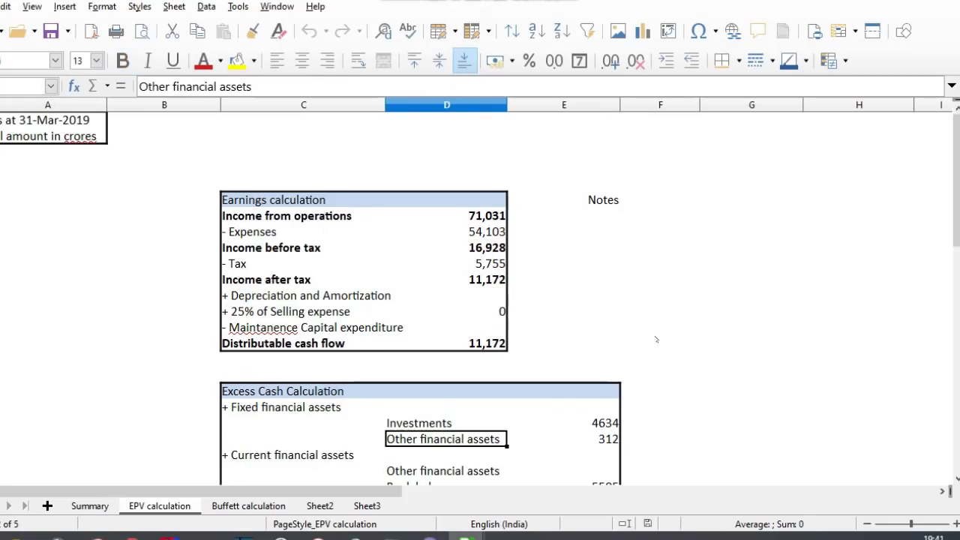
{"action": "key", "text": "Right"}
{"action": "key", "text": "Down"}
{"action": "key", "text": "Down"}
{"action": "key", "text": "Down"}
{"action": "key", "text": "Down"}
{"action": "key", "text": "Down"}
{"action": "key", "text": "Down"}
{"action": "key", "text": "Down"}
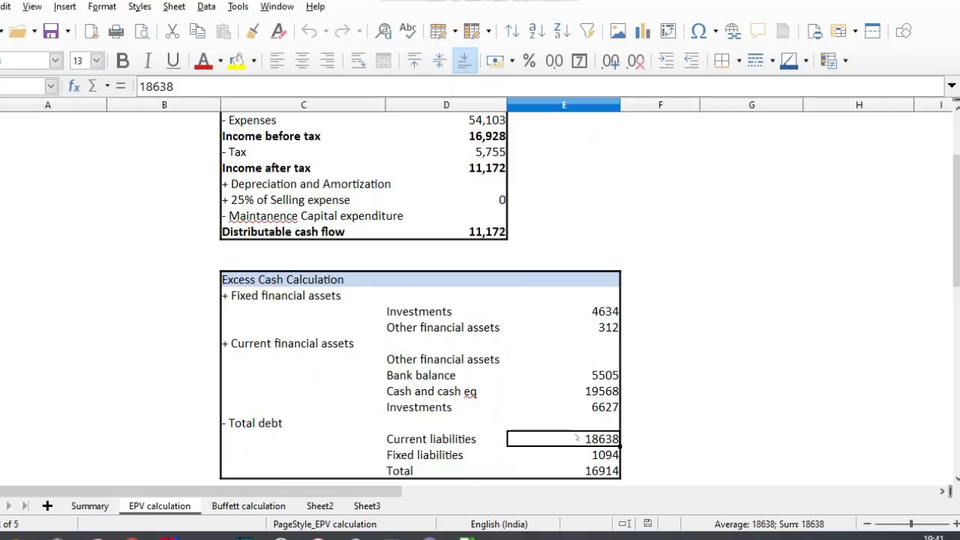
Step: Select all of Infosys's fixed and current financial asset values together to review their sum
{"action": "left_click", "coordinate": [604, 311]}
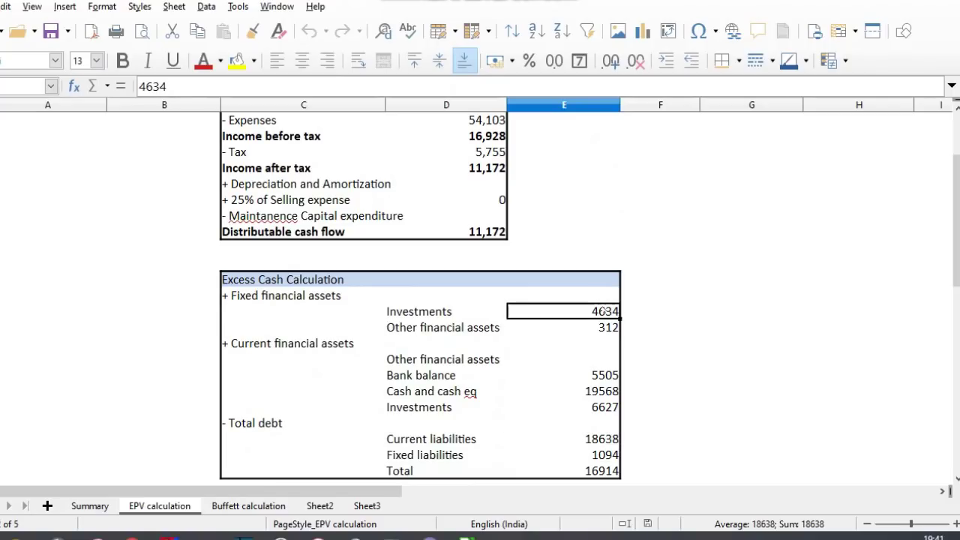
{"action": "key", "text": "shift+Down"}
{"action": "key", "text": "shift+Down"}
{"action": "key", "text": "shift+Down"}
{"action": "key", "text": "shift+Down"}
{"action": "key", "text": "shift+Down"}
{"action": "key", "text": "shift+Down"}
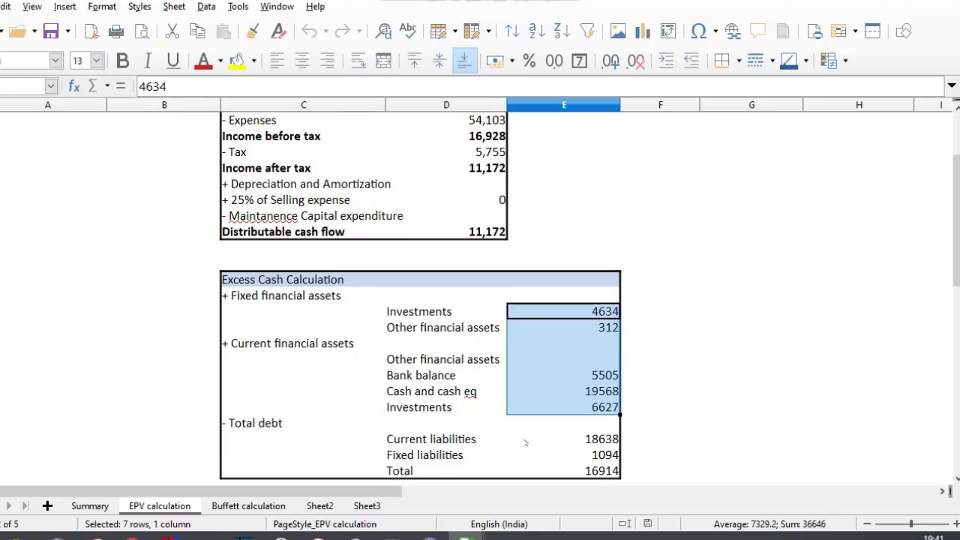
Step: Review Infosys's Current liabilities row and the Total of its Excess Cash Calculation
{"action": "left_click", "coordinate": [2, 438]}
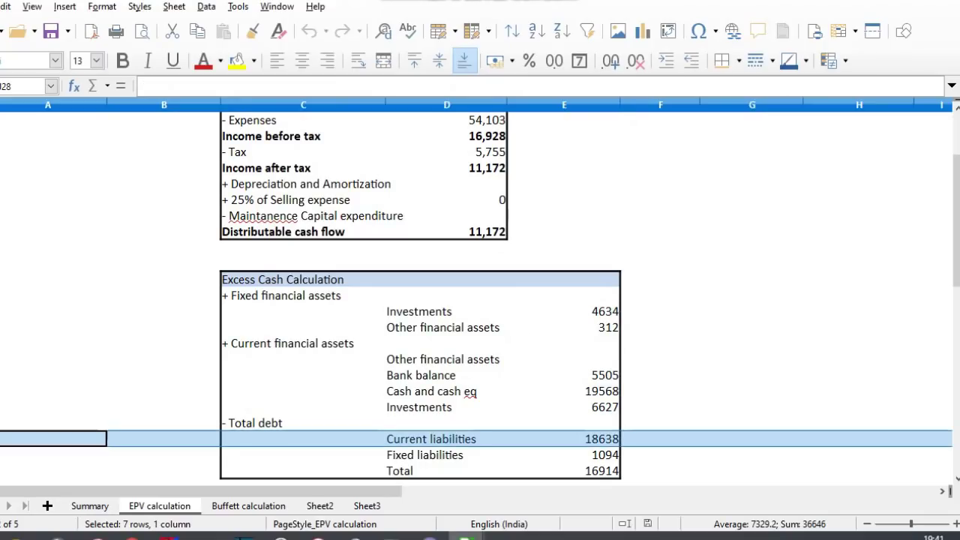
{"action": "left_click", "coordinate": [607, 471]}
{"action": "scroll", "coordinate": [607, 471], "scroll_direction": "down", "scroll_amount": 2}
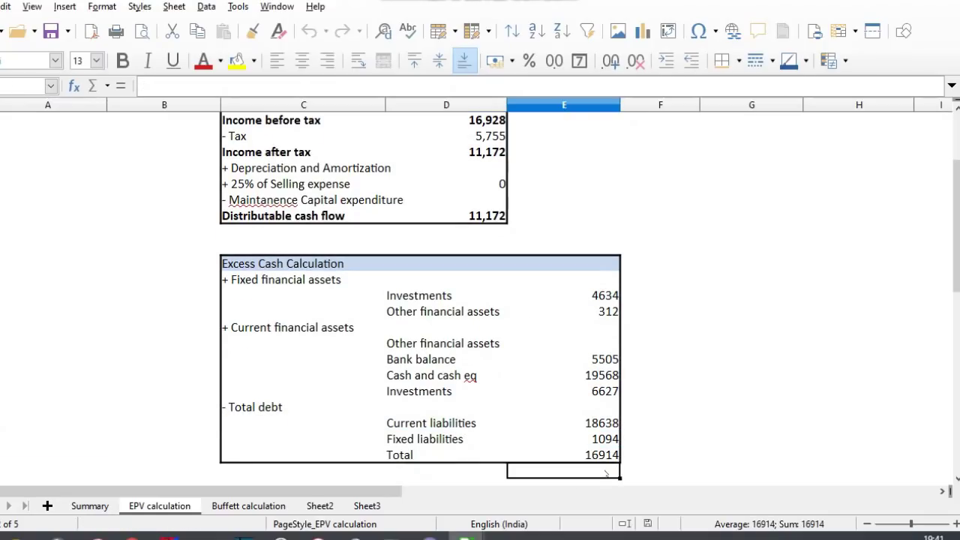
{"action": "left_click", "coordinate": [607, 471]}
Step: Check Infosys's Per share value at 7.50%, and review the Current liabilities and Fixed liabilities values together
{"action": "key", "text": "Down"}
{"action": "key", "text": "Down"}
{"action": "key", "text": "Up"}
{"action": "key", "text": "Up"}
{"action": "key", "text": "Up"}
{"action": "key", "text": "Right"}
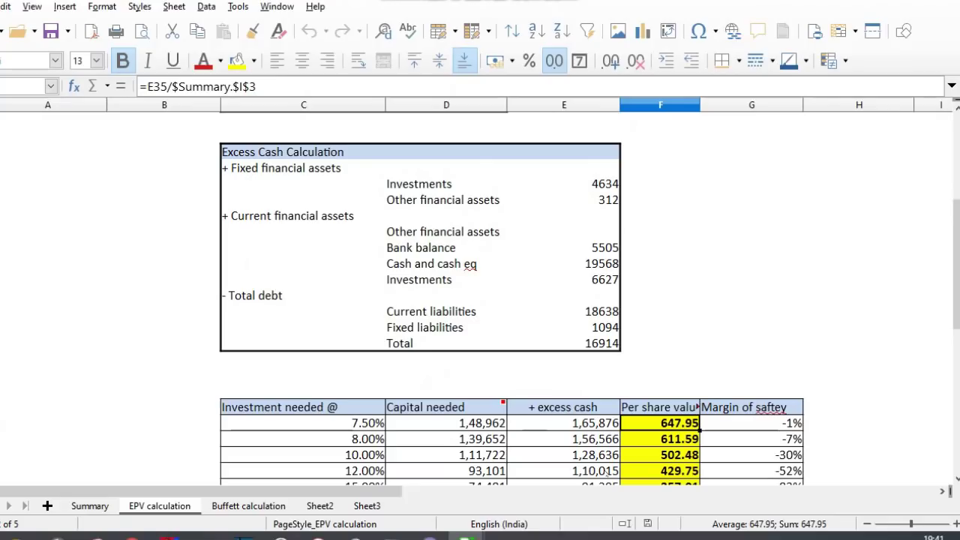
{"action": "left_click", "coordinate": [601, 311]}
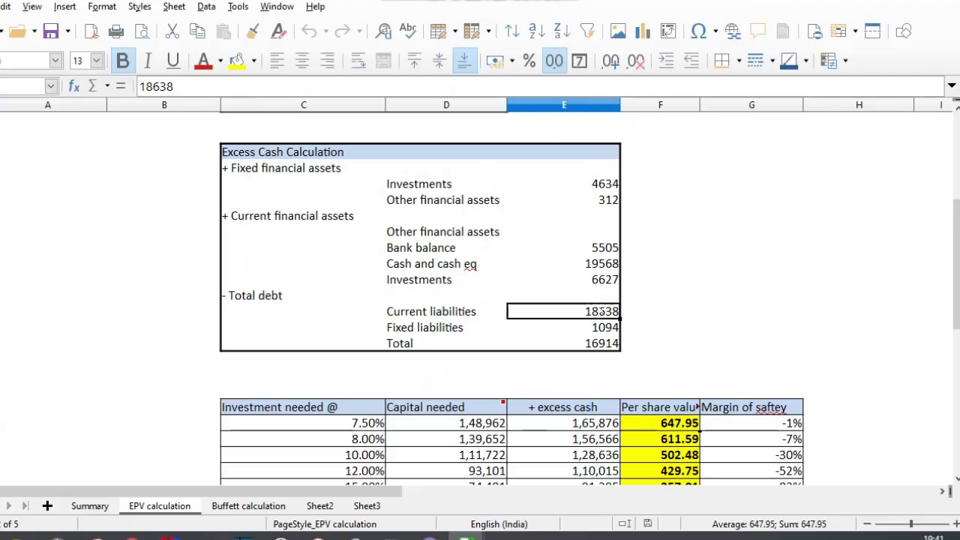
{"action": "left_click_drag", "start_coordinate": [585, 315], "coordinate": [584, 328]}
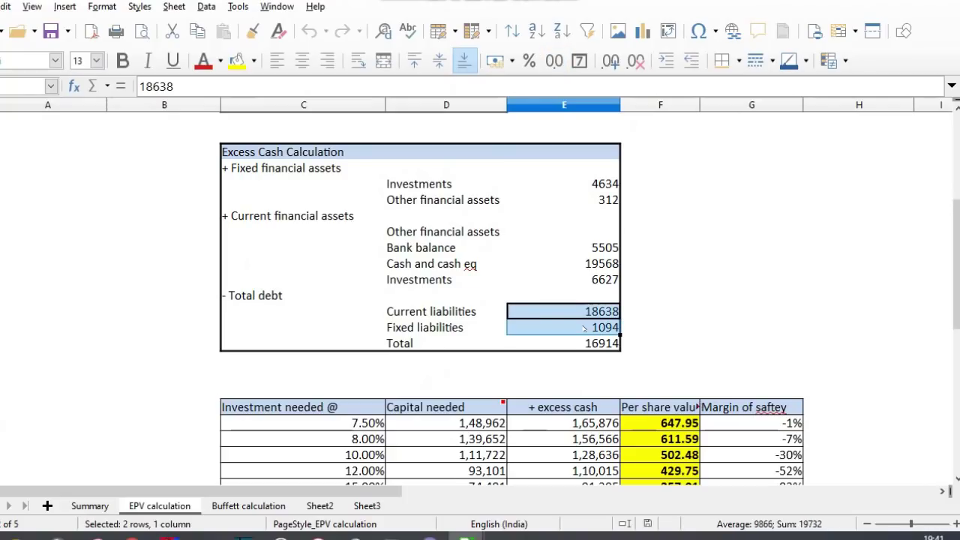
Step: Switch to the ICICI Bank workbook and review its total number of shares and current price in the Summary sheet
{"action": "key", "text": "Delete"}
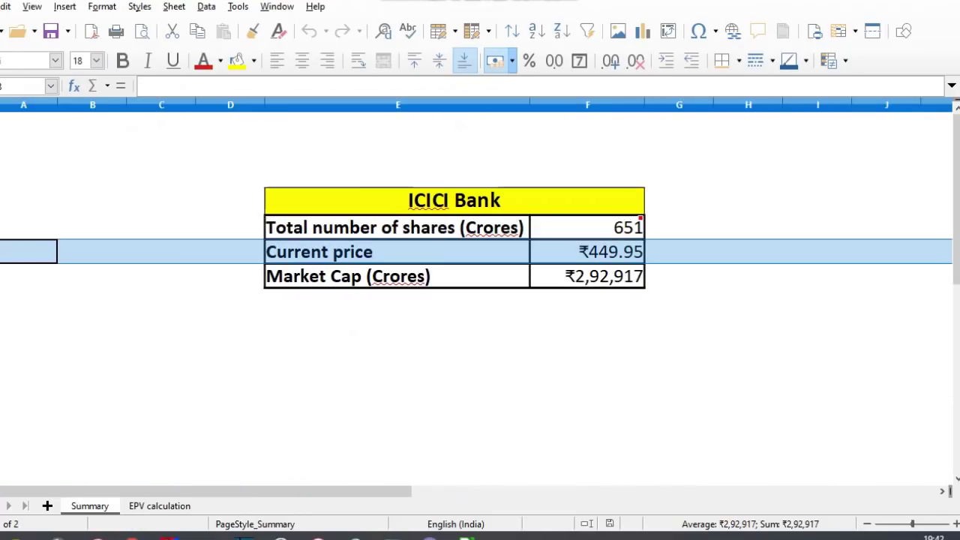
{"action": "left_click", "coordinate": [2, 227]}
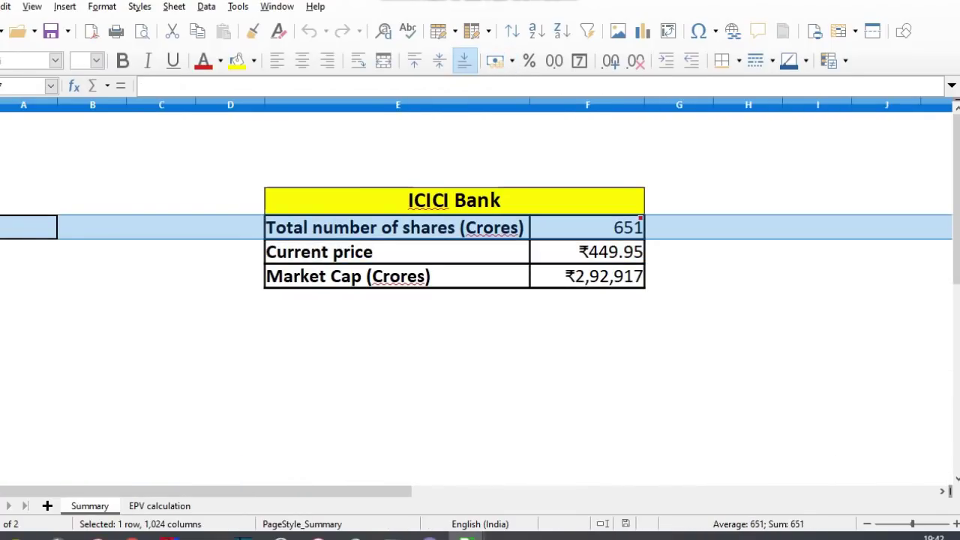
{"action": "key", "text": "Down"}
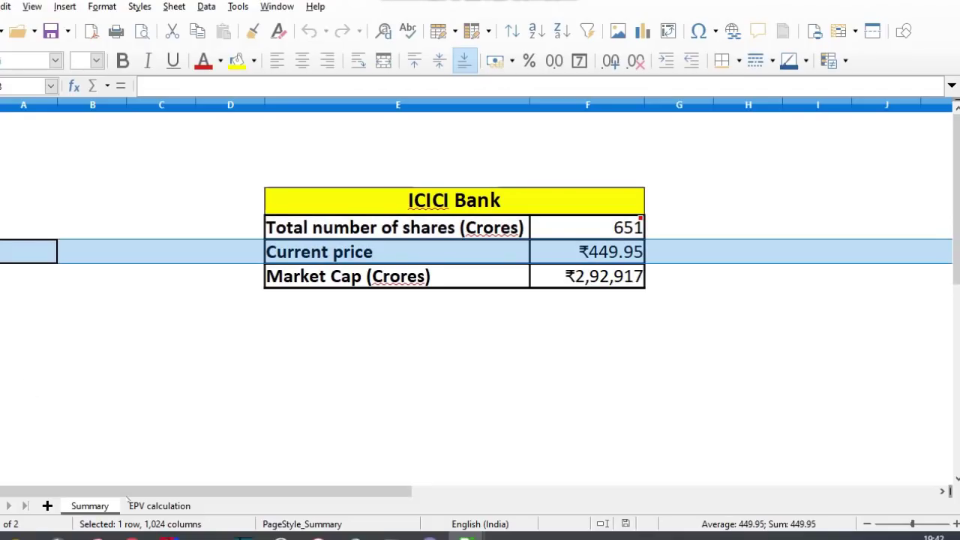
Step: Review ICICI Bank's Earnings calculation in the EPV calculation sheet, covering Income from operations, Expenses, and income before and after tax
{"action": "left_click", "coordinate": [155, 509]}
{"action": "key", "text": "Down"}
{"action": "key", "text": "Down"}
{"action": "key", "text": "Down"}
{"action": "key", "text": "Down"}
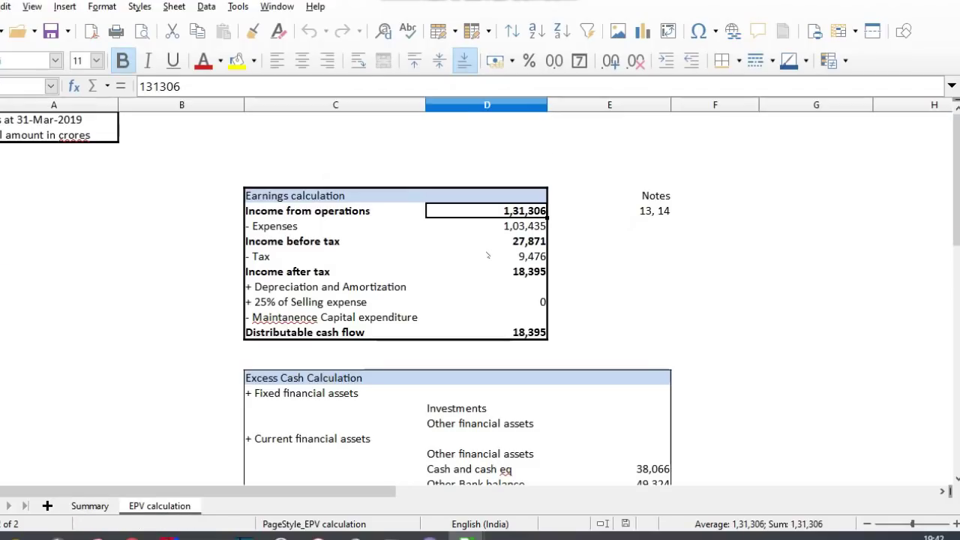
{"action": "left_click", "coordinate": [0, 226]}
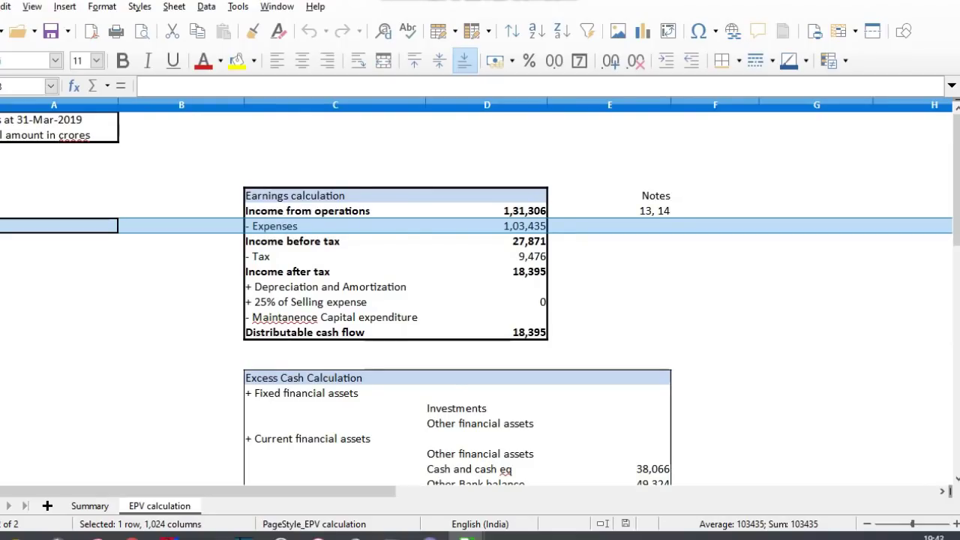
{"action": "left_click", "coordinate": [0, 241]}
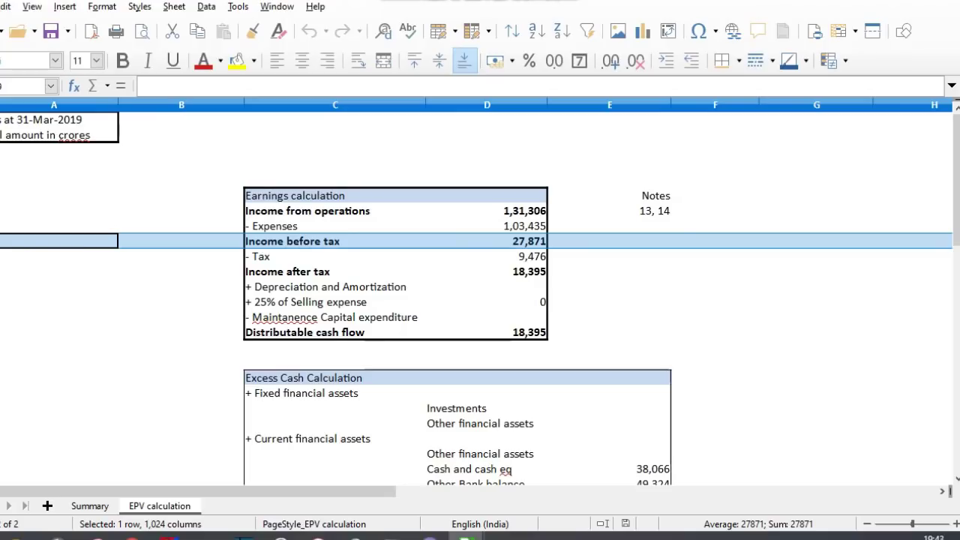
{"action": "left_click", "coordinate": [2, 271]}
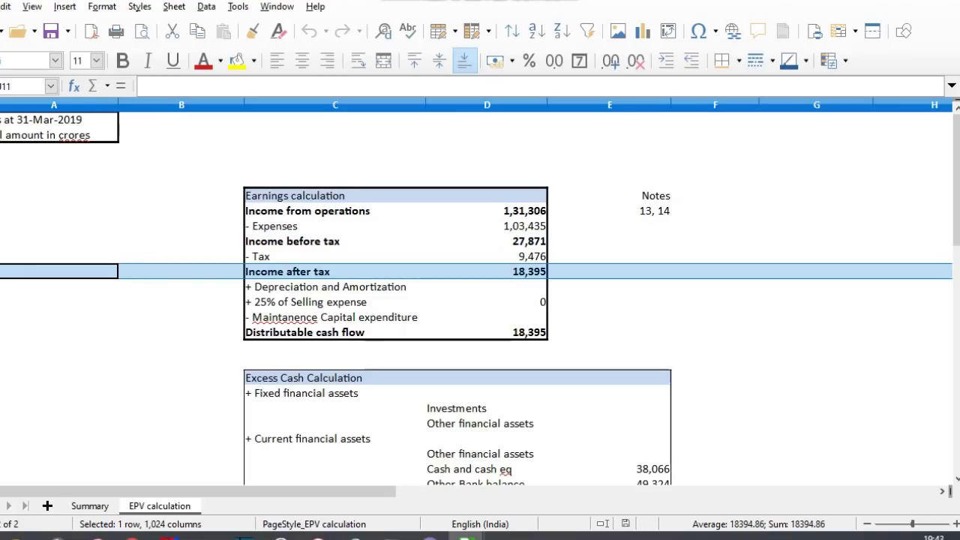
Step: Examine ICICI Bank's Excess Cash Calculation and select the Cash and cash eq, Other Bank balance and Investments values together
{"action": "left_click", "coordinate": [573, 440]}
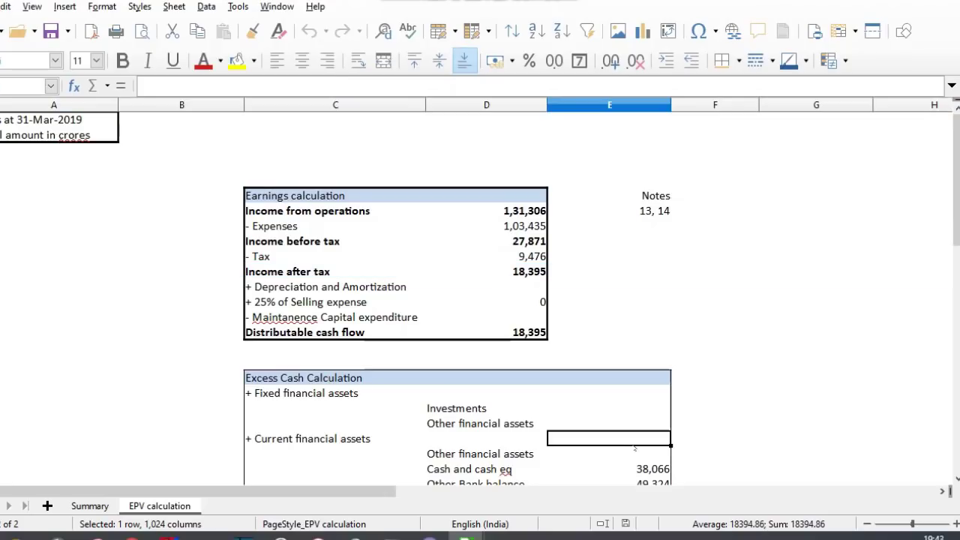
{"action": "key", "text": "Down"}
{"action": "key", "text": "Down"}
{"action": "scroll", "coordinate": [633, 447], "scroll_direction": "down", "scroll_amount": 1}
{"action": "key", "text": "Down"}
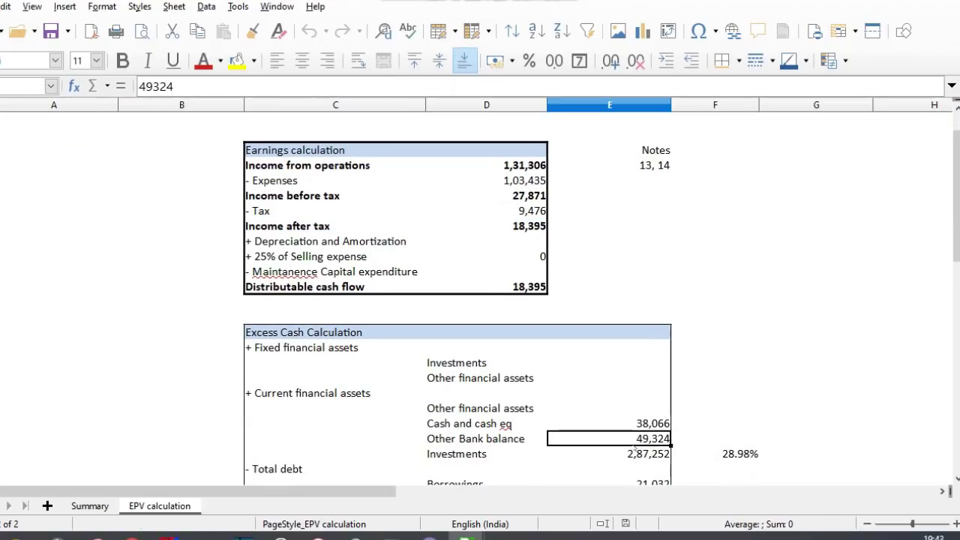
{"action": "scroll", "coordinate": [634, 450], "scroll_direction": "down", "scroll_amount": 2}
{"action": "key", "text": "Up"}
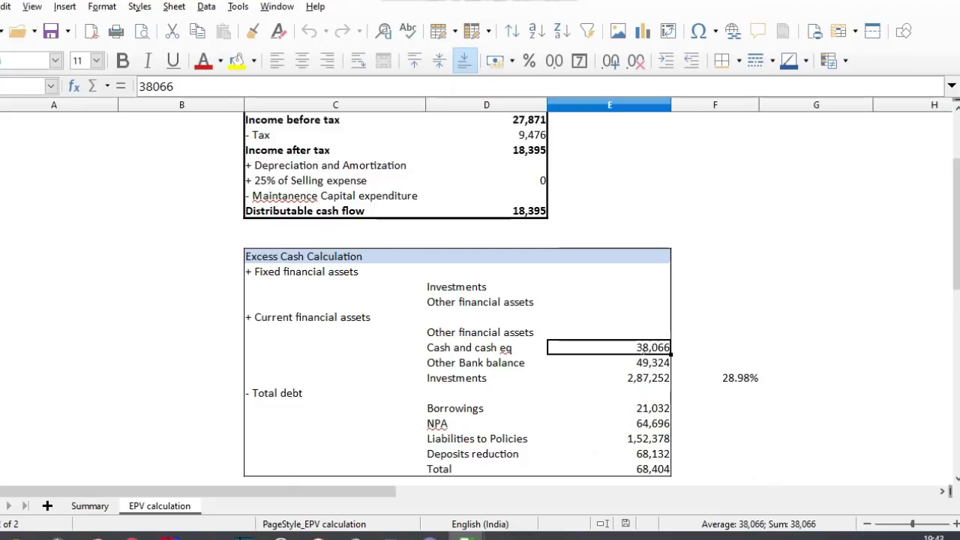
{"action": "left_click", "coordinate": [629, 380], "text": "shift"}
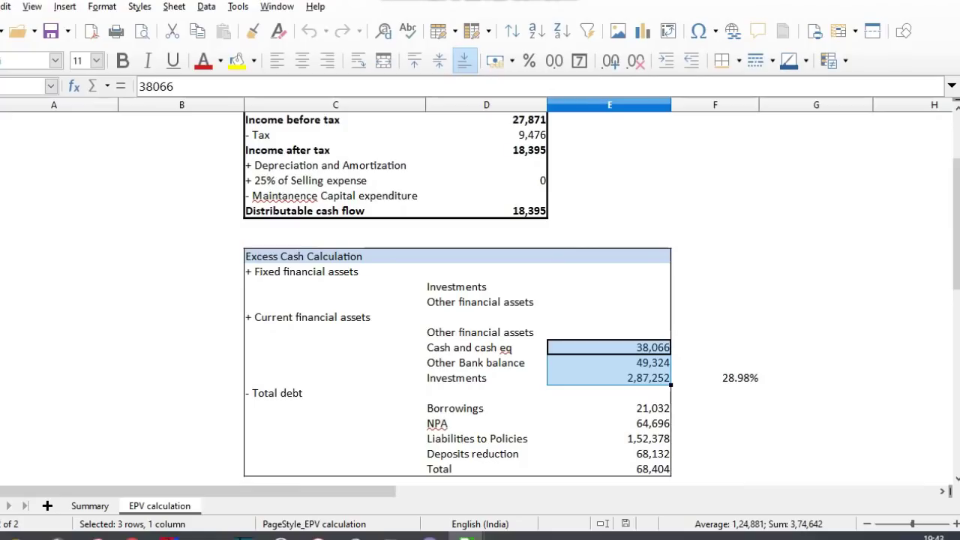
Step: Compare ICICI Bank's Investments with its Total debt items: Borrowings, NPA and Liabilities to Policies
{"action": "left_click", "coordinate": [1, 378]}
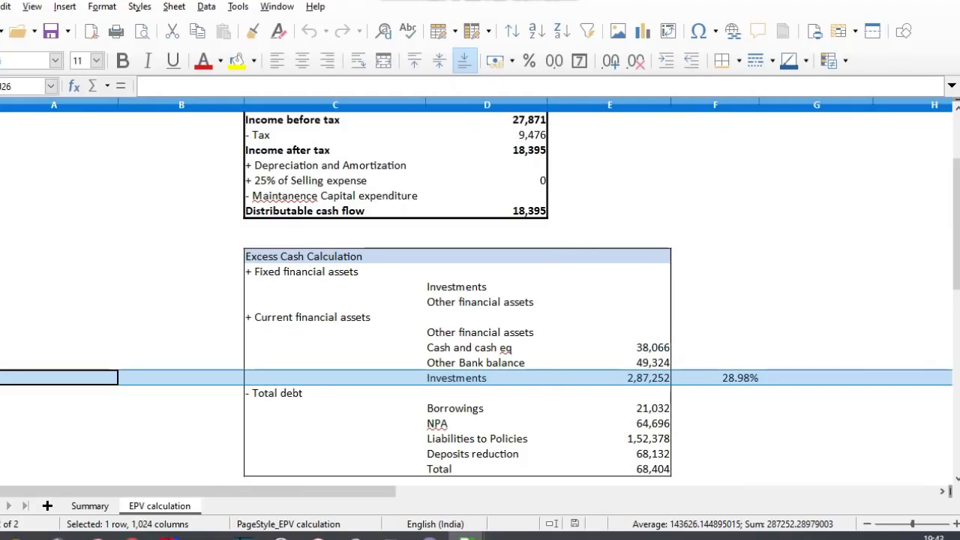
{"action": "left_click", "coordinate": [1, 438]}
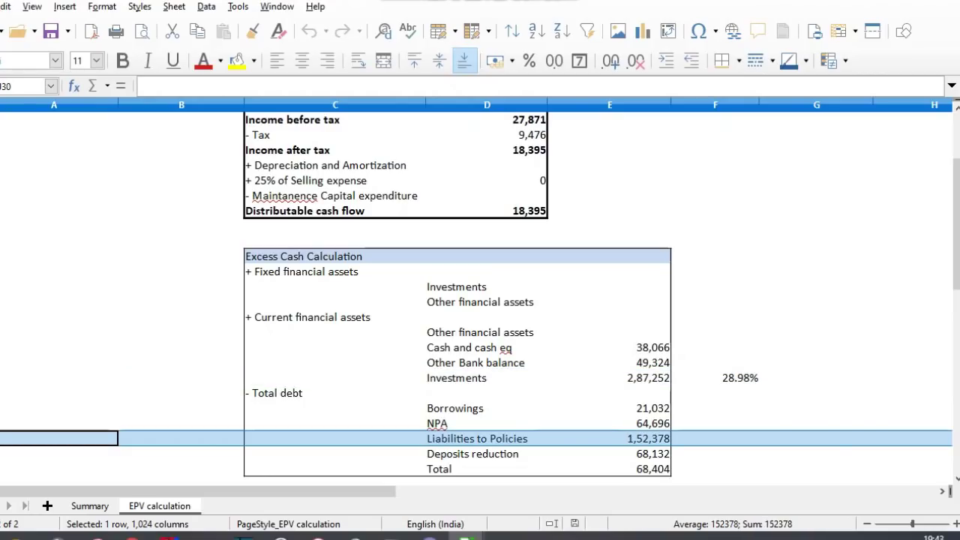
{"action": "left_click_drag", "start_coordinate": [465, 411], "coordinate": [480, 424]}
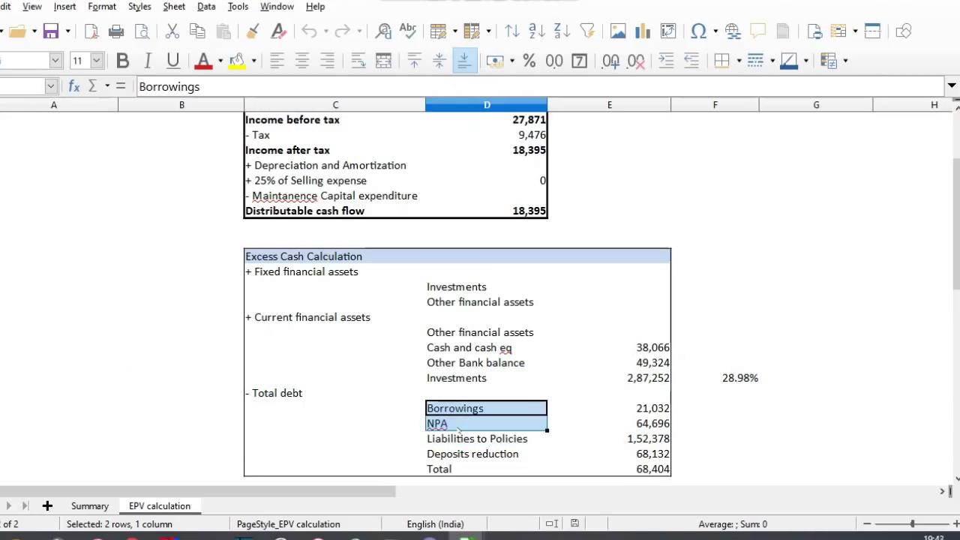
{"action": "left_click", "coordinate": [517, 437]}
{"action": "left_click", "coordinate": [633, 439]}
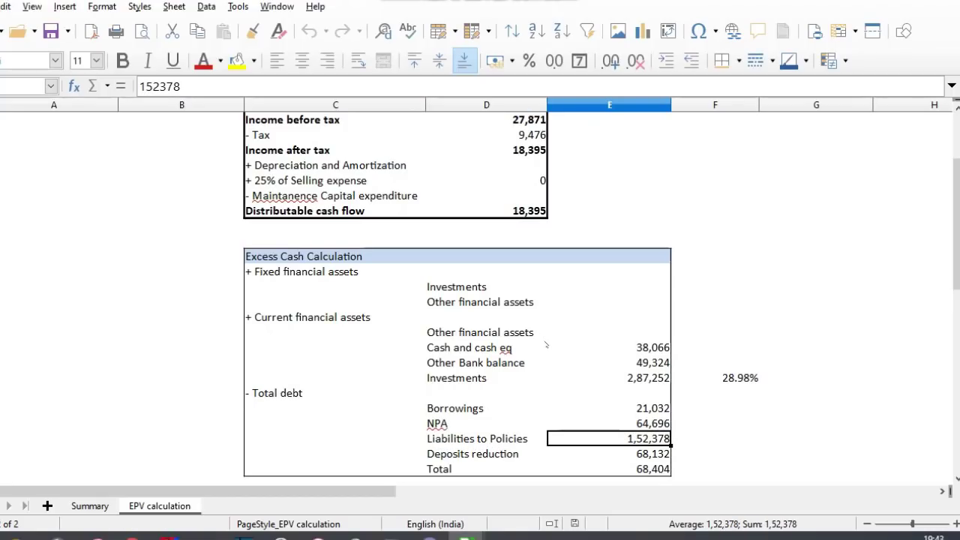
Step: Compare ICICI Bank's combined Cash and cash eq, Other Bank balance and Investments with its Total debt items, including the Borrowings formula
{"action": "left_click_drag", "start_coordinate": [645, 349], "coordinate": [647, 387]}
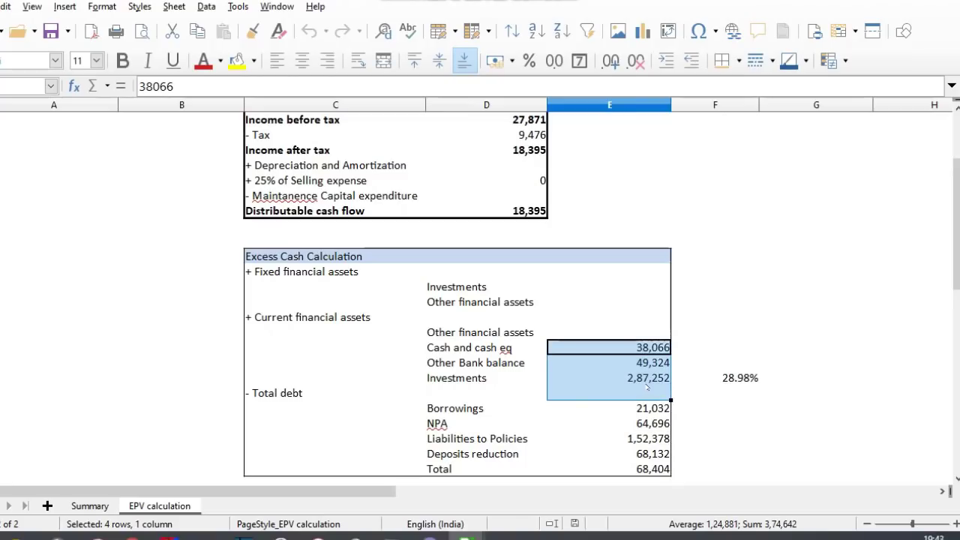
{"action": "left_click", "coordinate": [639, 348]}
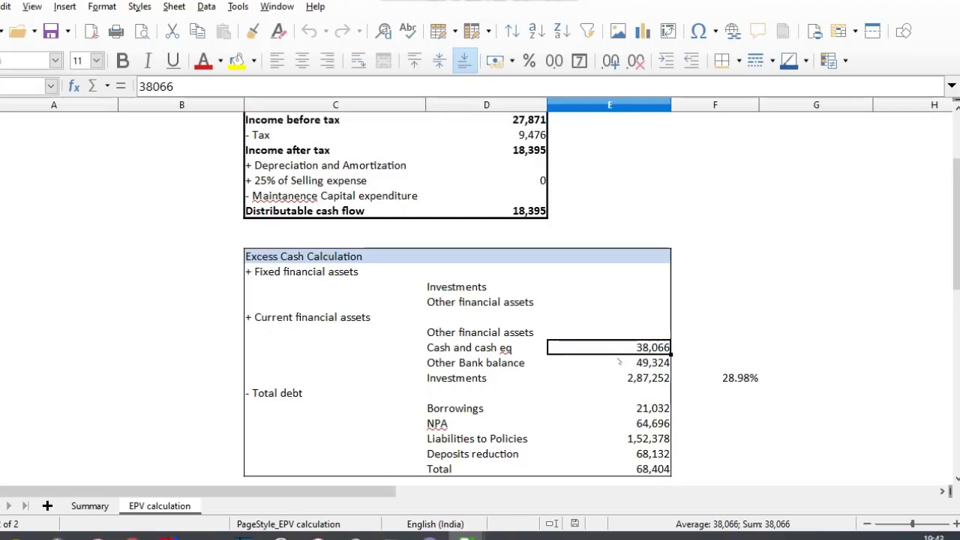
{"action": "left_click", "coordinate": [622, 377], "text": "shift"}
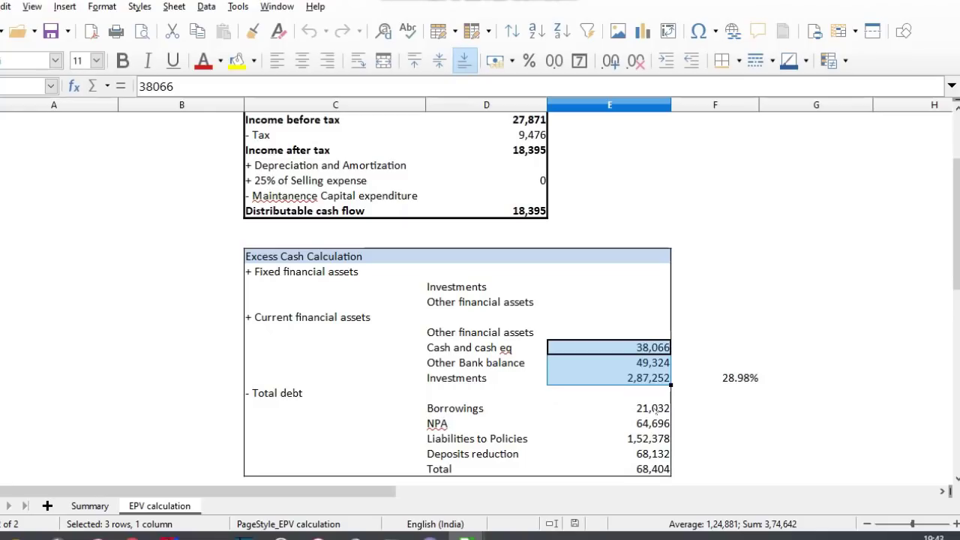
{"action": "left_click_drag", "start_coordinate": [654, 408], "coordinate": [645, 454]}
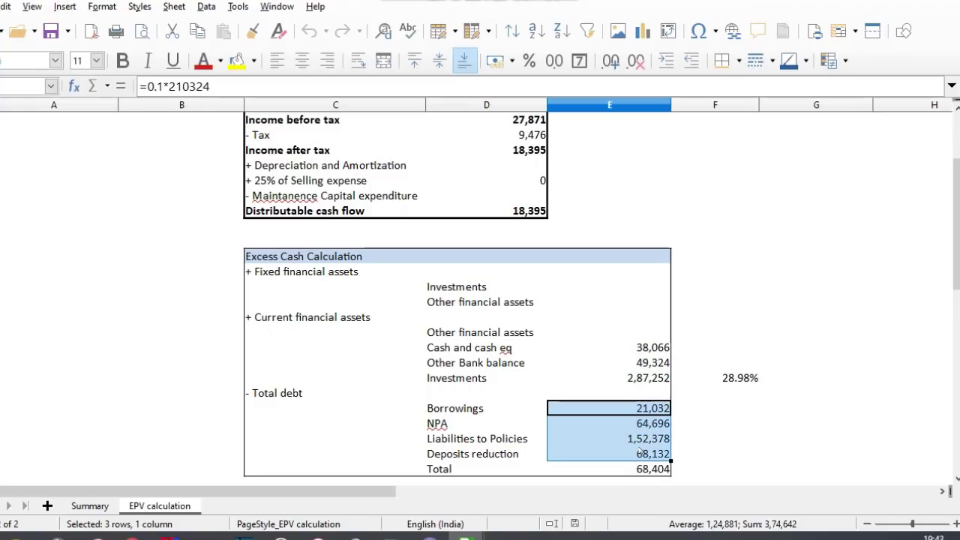
{"action": "left_click", "coordinate": [638, 408]}
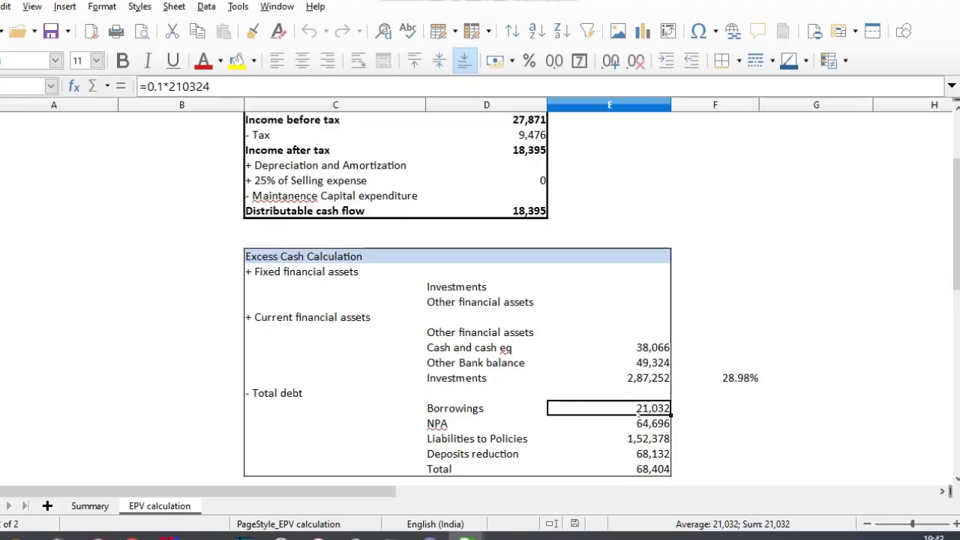
Step: Change the NPA formula in ICICI Bank's Excess Cash Calculation to =0.07*646961
{"action": "left_click", "coordinate": [627, 425]}
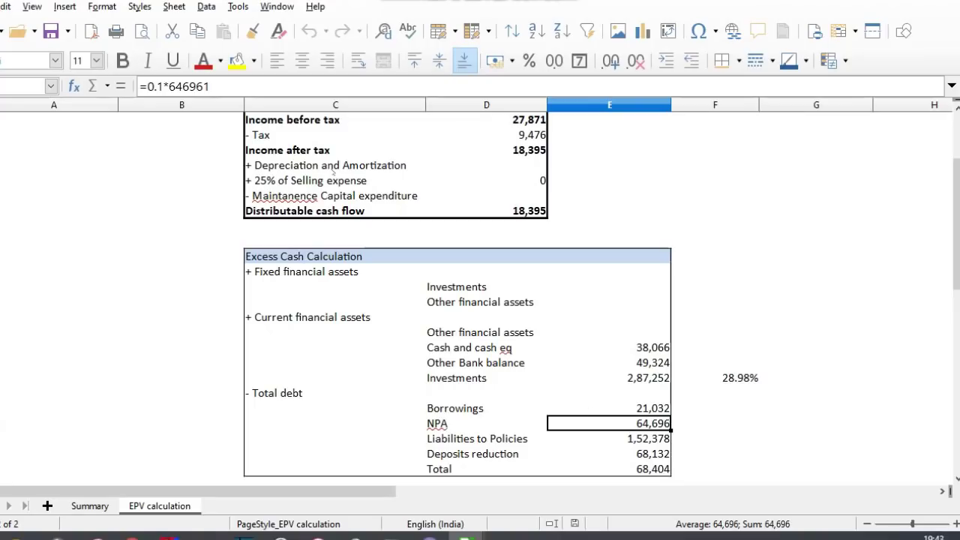
{"action": "left_click", "coordinate": [159, 86]}
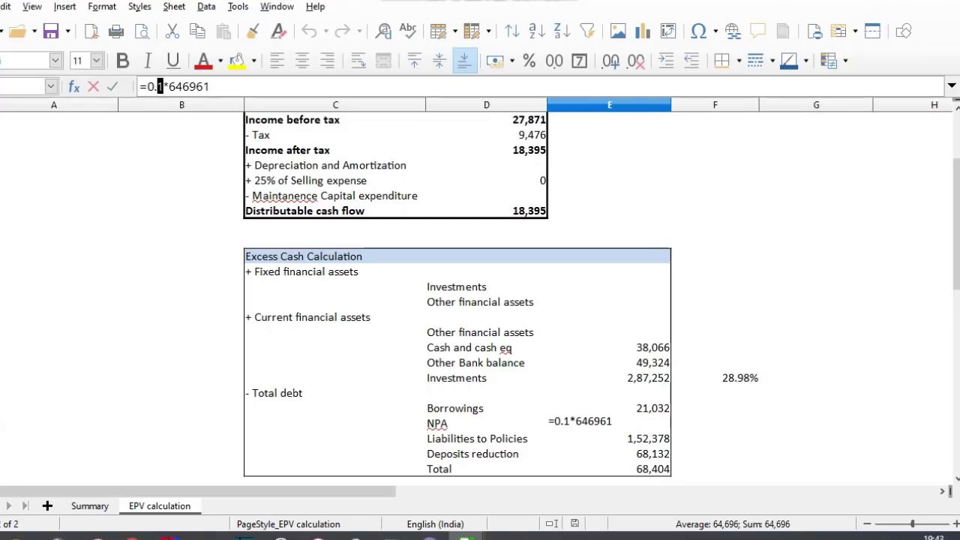
{"action": "key", "text": "Delete"}
{"action": "type", "text": "07"}
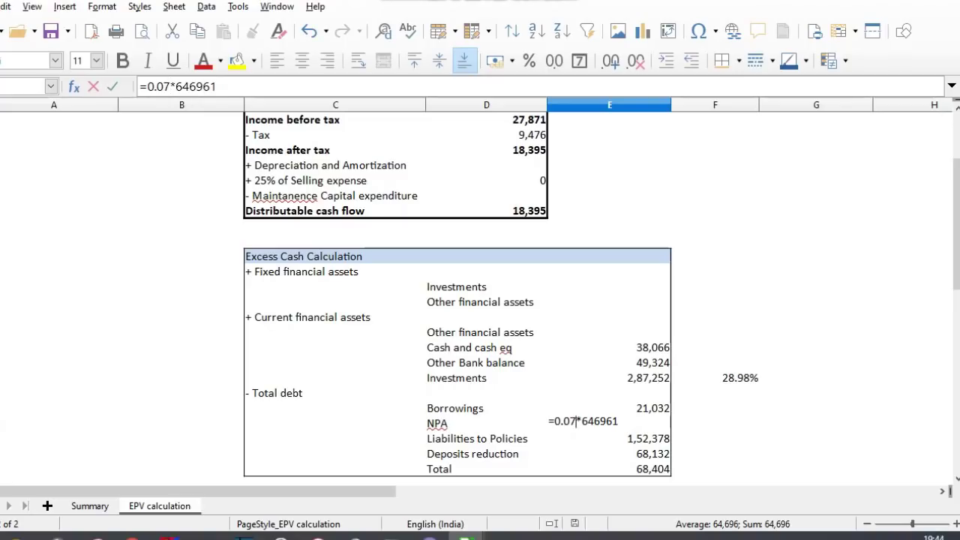
{"action": "key", "text": "Return"}
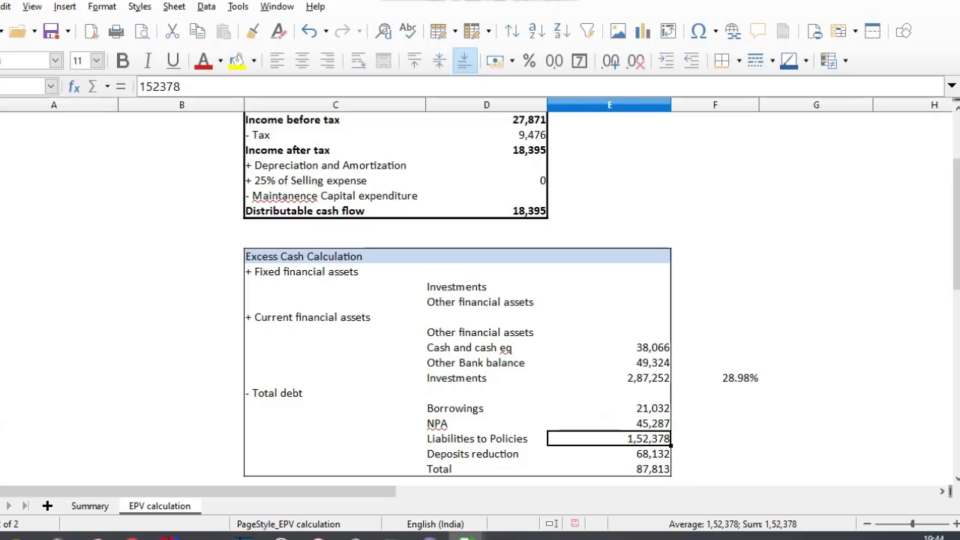
Step: Change the Deposits reduction formula in ICICI Bank's Excess Cash Calculation to =0.05*681316
{"action": "left_click", "coordinate": [609, 423]}
{"action": "key", "text": "Up"}
{"action": "key", "text": "Up"}
{"action": "key", "text": "Up"}
{"action": "key", "text": "Down"}
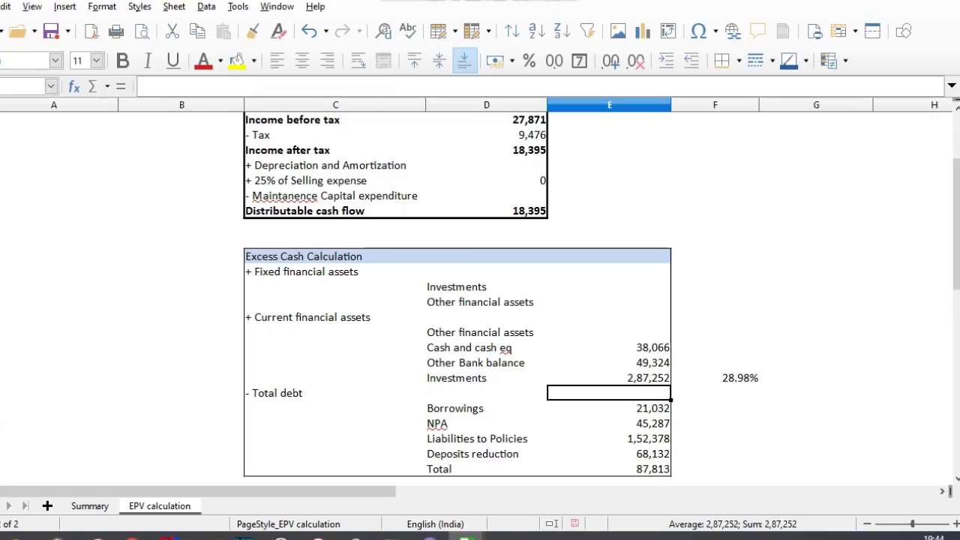
{"action": "key", "text": "Down"}
{"action": "key", "text": "Down"}
{"action": "key", "text": "Down"}
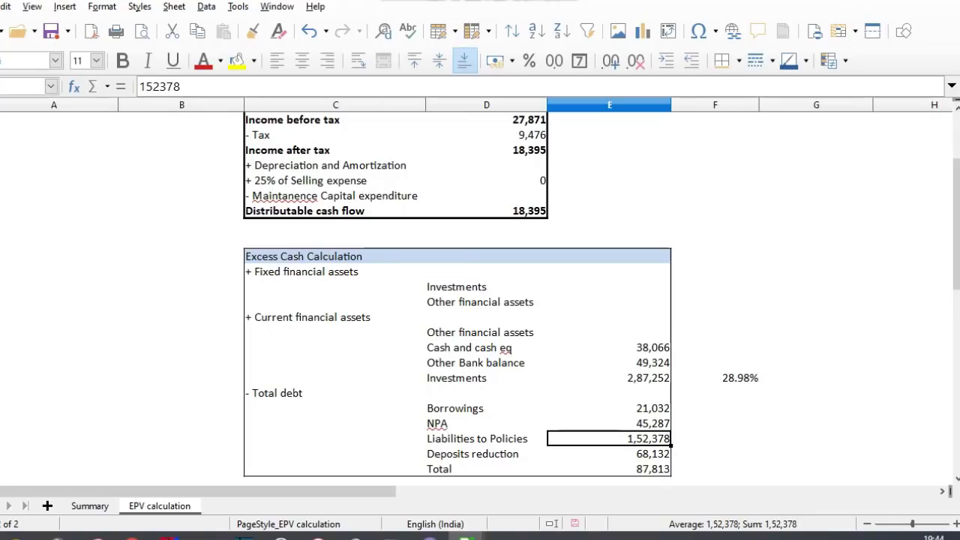
{"action": "key", "text": "Down"}
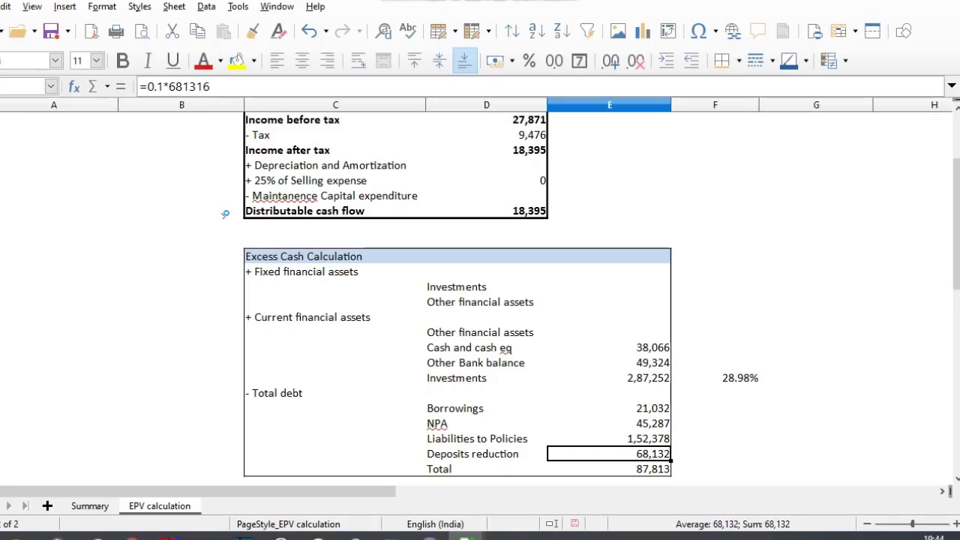
{"action": "left_click", "coordinate": [157, 87]}
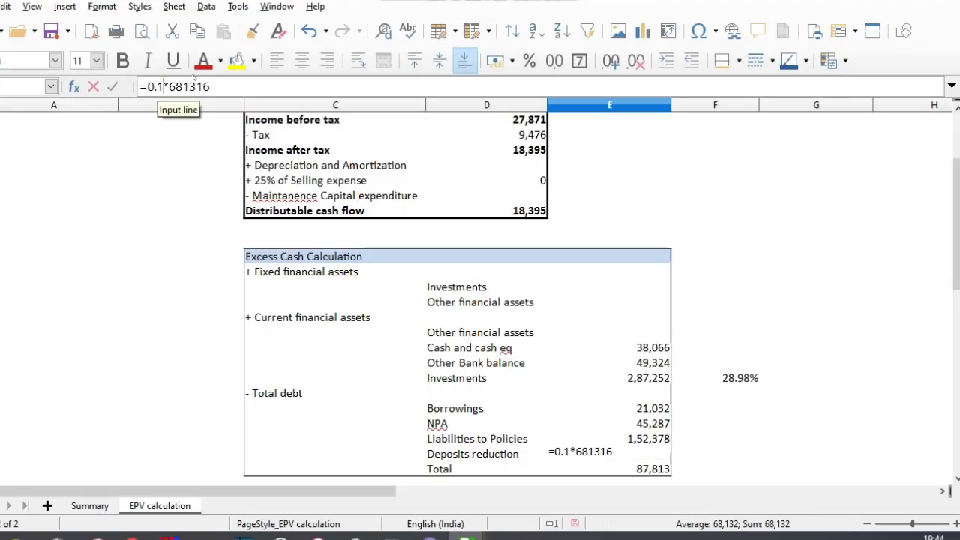
{"action": "key", "text": "BackSpace"}
{"action": "type", "text": "05"}
{"action": "key", "text": "Return"}
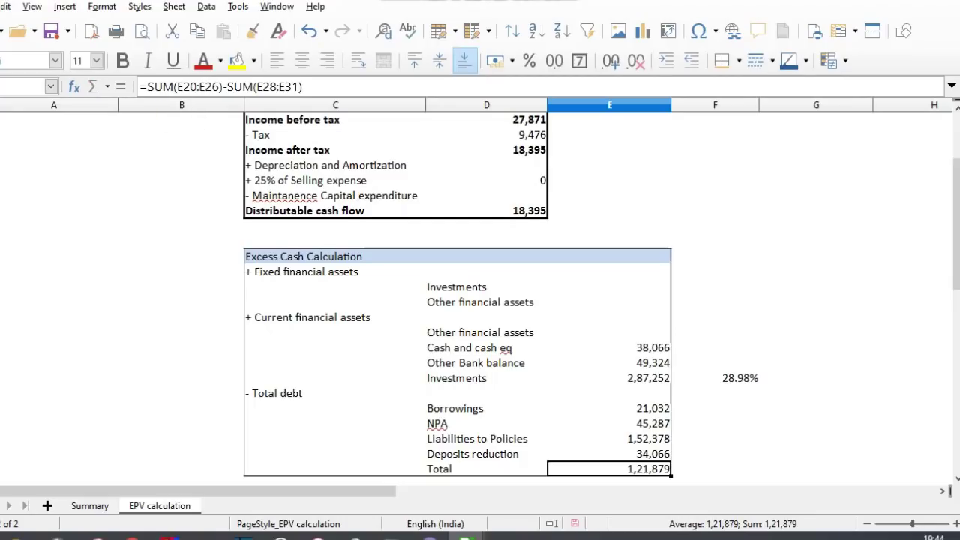
Step: Review ICICI Bank's recalculated per share values and margins of safety at the 7.50% and 8.00% investment rates
{"action": "key", "text": "Down"}
{"action": "key", "text": "Down"}
{"action": "key", "text": "Down"}
{"action": "key", "text": "Down"}
{"action": "key", "text": "Right"}
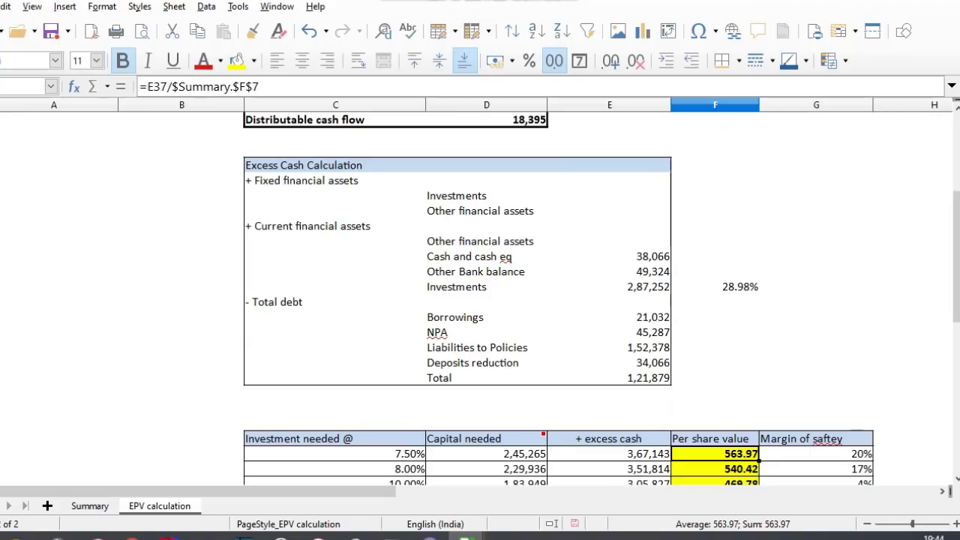
{"action": "key", "text": "Down"}
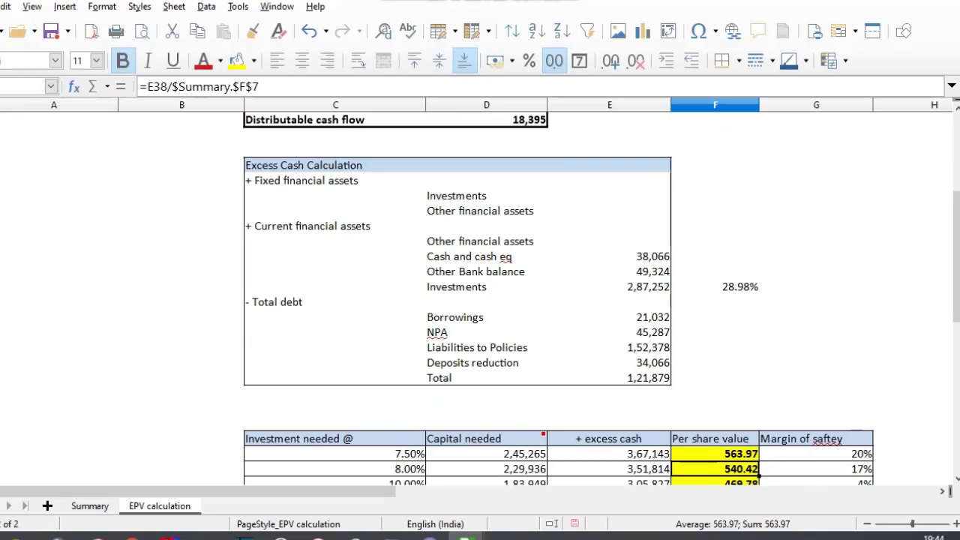
{"action": "scroll", "coordinate": [559, 285], "scroll_direction": "down", "scroll_amount": 1}
{"action": "key", "text": "Up"}
{"action": "key", "text": "Up"}
{"action": "key", "text": "Up"}
{"action": "key", "text": "Up"}
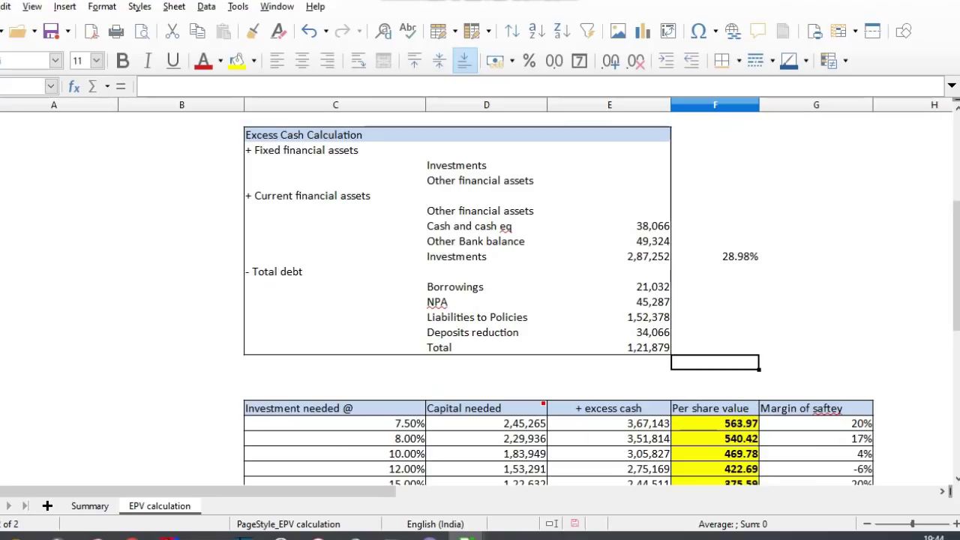
{"action": "key", "text": "Up"}
{"action": "key", "text": "Left"}
{"action": "key", "text": "Up"}
{"action": "key", "text": "Up"}
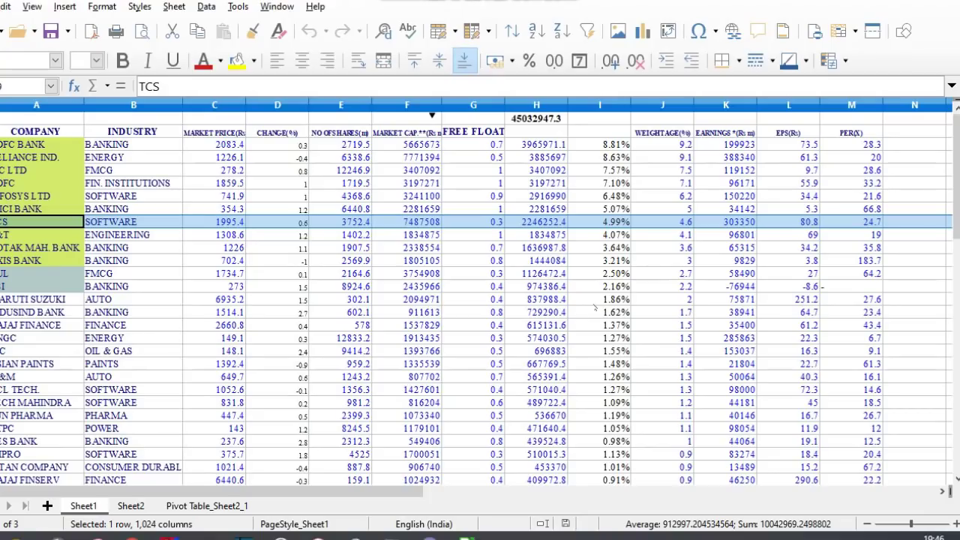
Step: Switch to the TCS workbook and review its total number of shares and current price in the Summary sheet
{"action": "key", "text": "alt+Tab"}
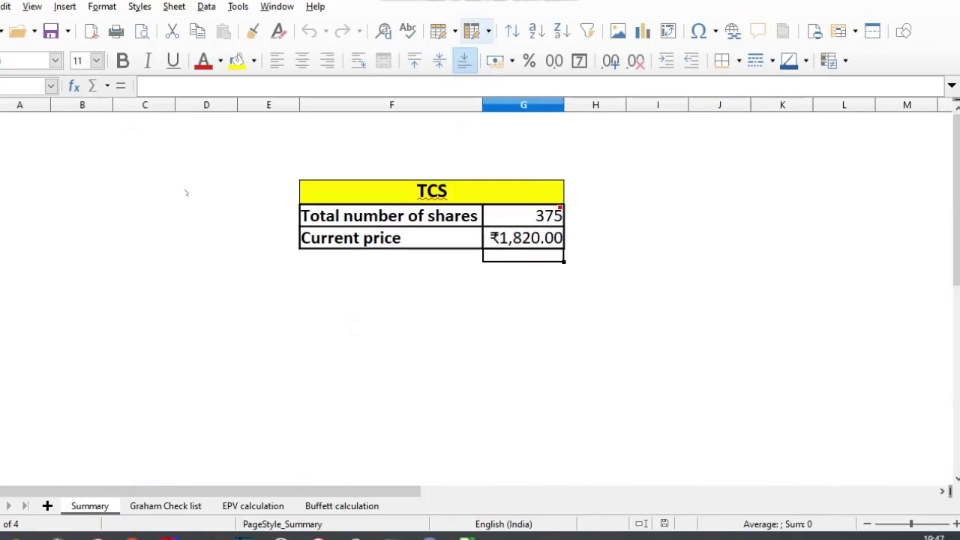
{"action": "left_click", "coordinate": [2, 215]}
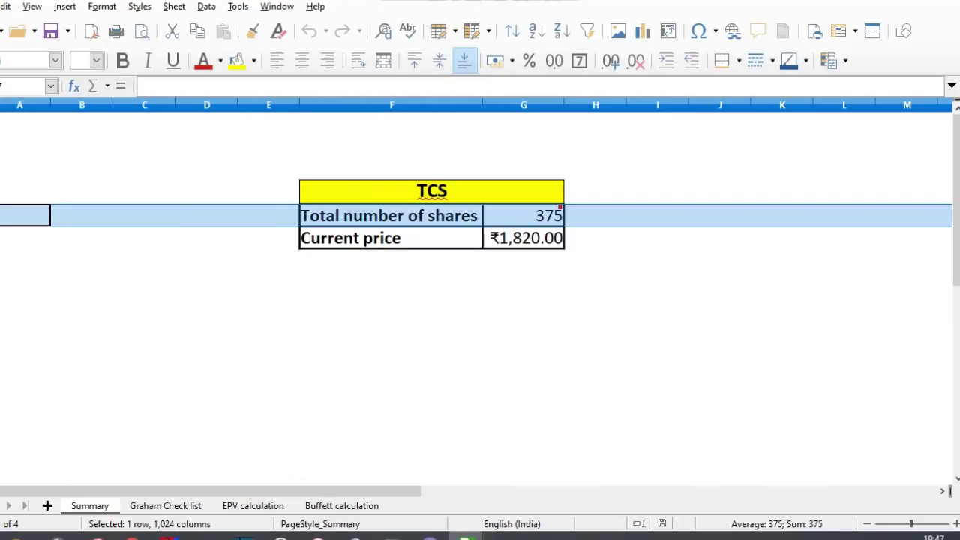
{"action": "left_click", "coordinate": [2, 237]}
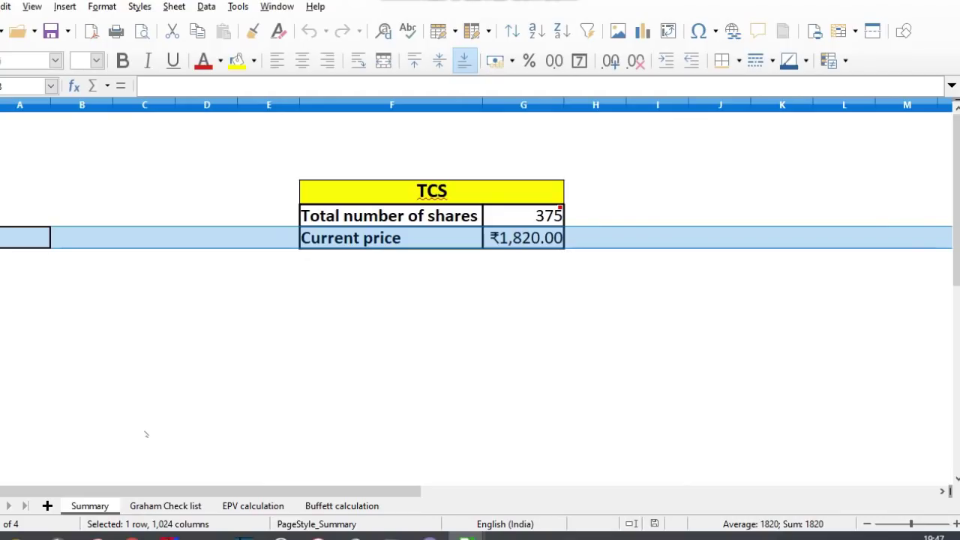
Step: Review TCS's Earnings calculation in the EPV calculation sheet, covering Income from operations, Expenses, and income before and after tax
{"action": "left_click", "coordinate": [247, 506]}
{"action": "key", "text": "Down"}
{"action": "key", "text": "Down"}
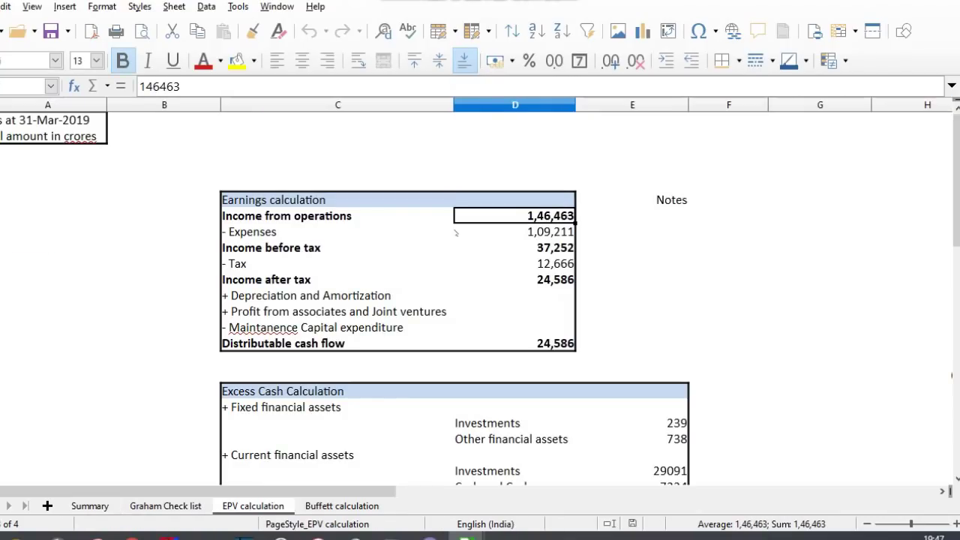
{"action": "left_click", "coordinate": [552, 239]}
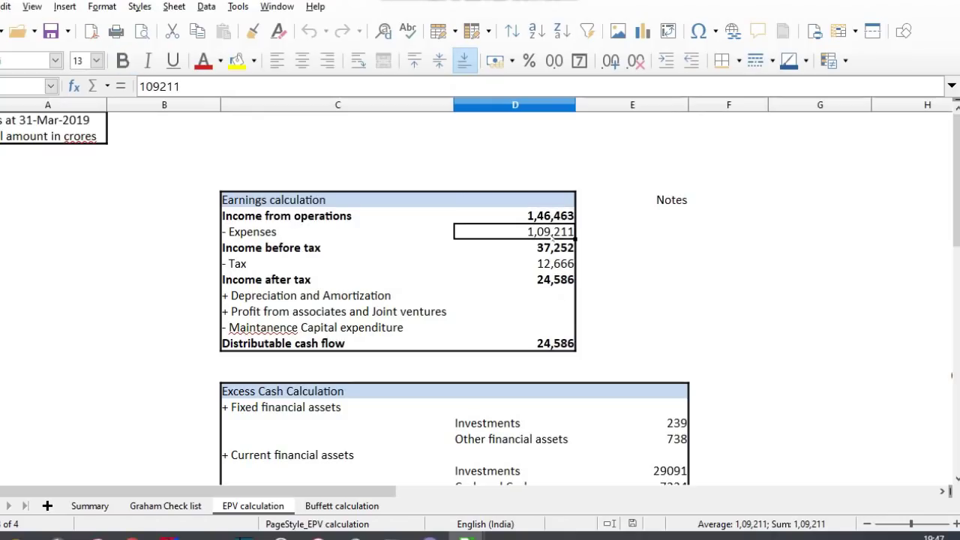
{"action": "left_click", "coordinate": [562, 248]}
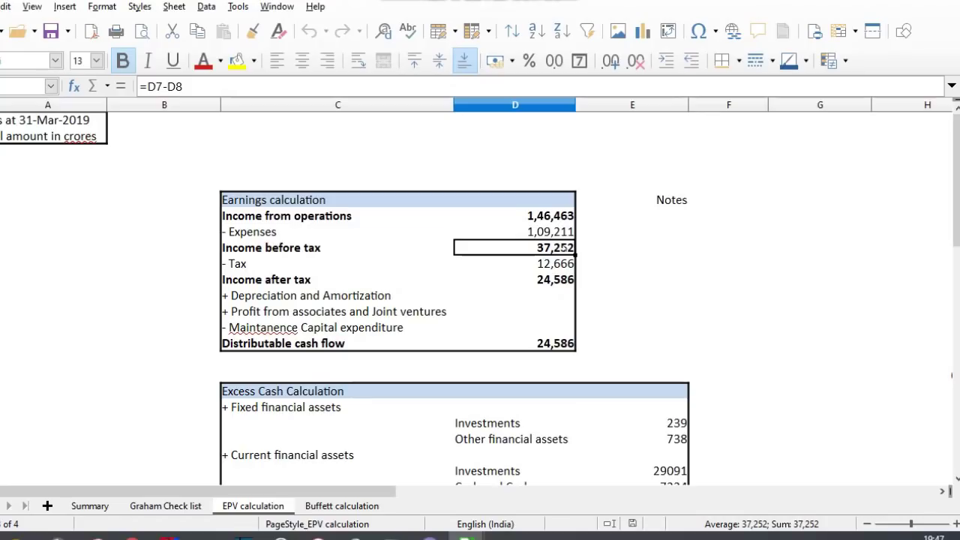
{"action": "left_click", "coordinate": [557, 282]}
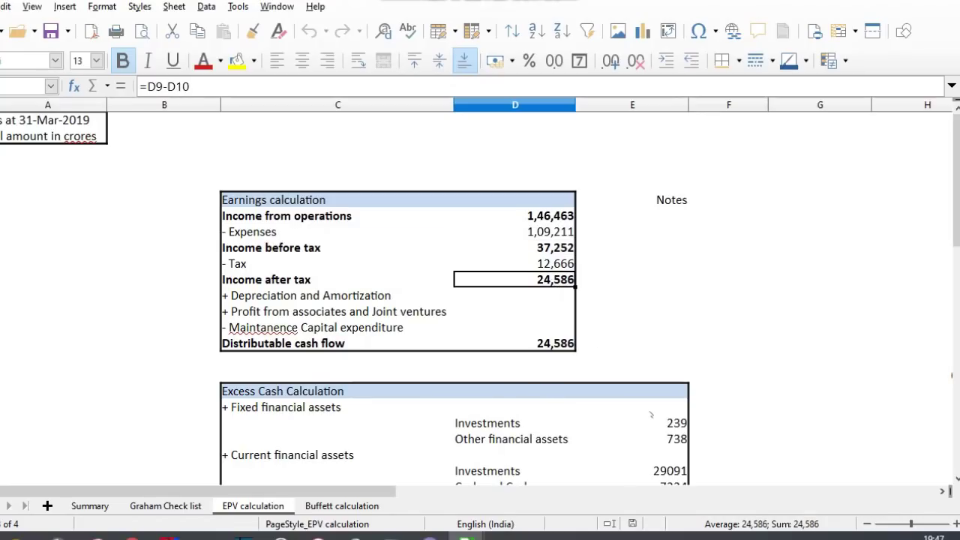
Step: Go through TCS's Excess Cash Calculation from the fixed financial assets down to the Total
{"action": "left_click", "coordinate": [672, 424]}
{"action": "key", "text": "Down"}
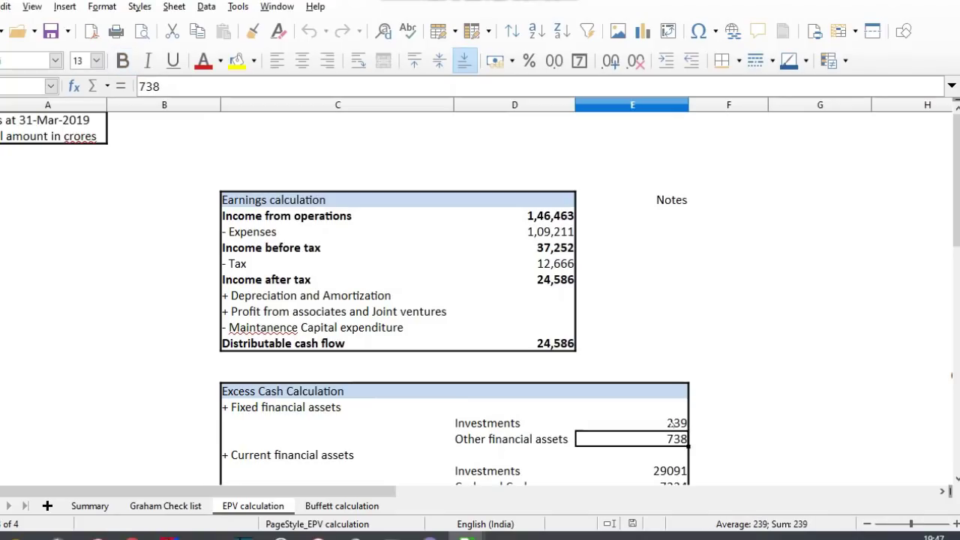
{"action": "key", "text": "Down"}
{"action": "key", "text": "Down"}
{"action": "key", "text": "Down"}
{"action": "key", "text": "Down"}
{"action": "key", "text": "Down"}
{"action": "key", "text": "Down"}
{"action": "key", "text": "Down"}
{"action": "key", "text": "Down"}
{"action": "key", "text": "Down"}
{"action": "key", "text": "Down"}
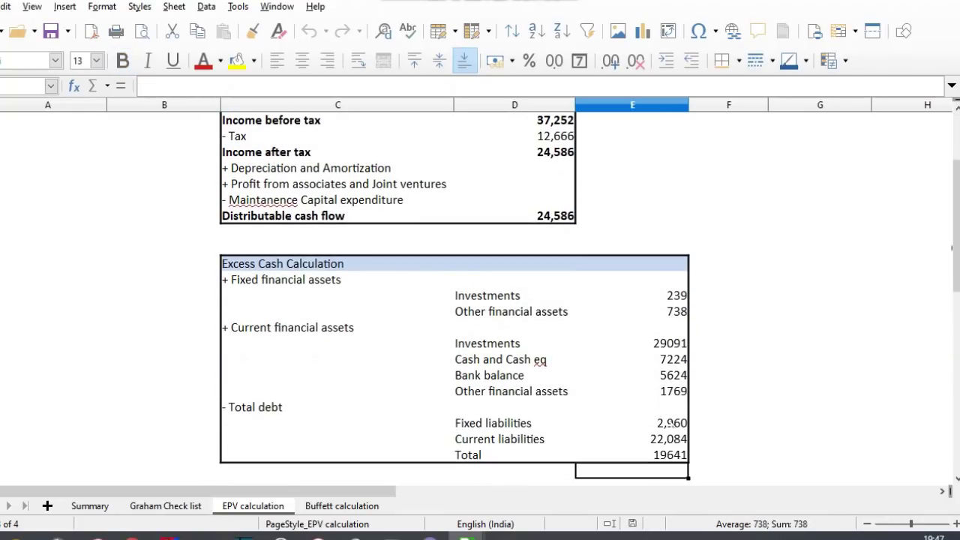
Step: Check the combined sum of TCS's fixed and current financial assets against that of its Fixed and Current liabilities
{"action": "key", "text": "Up"}
{"action": "key", "text": "Up"}
{"action": "key", "text": "Up"}
{"action": "key", "text": "Up"}
{"action": "key", "text": "Up"}
{"action": "key", "text": "Up"}
{"action": "key", "text": "Up"}
{"action": "key", "text": "Up"}
{"action": "key", "text": "Up"}
{"action": "key", "text": "Up"}
{"action": "key", "text": "Up"}
{"action": "key", "text": "shift+Down"}
{"action": "key", "text": "shift+Down"}
{"action": "key", "text": "shift+Down"}
{"action": "key", "text": "shift+Down"}
{"action": "key", "text": "shift+Down"}
{"action": "key", "text": "shift+Down"}
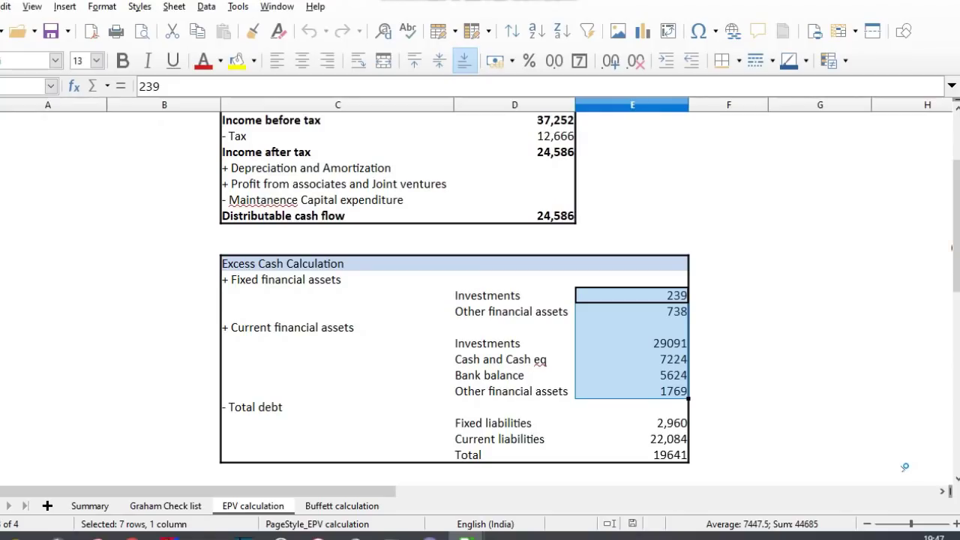
{"action": "left_click", "coordinate": [670, 422]}
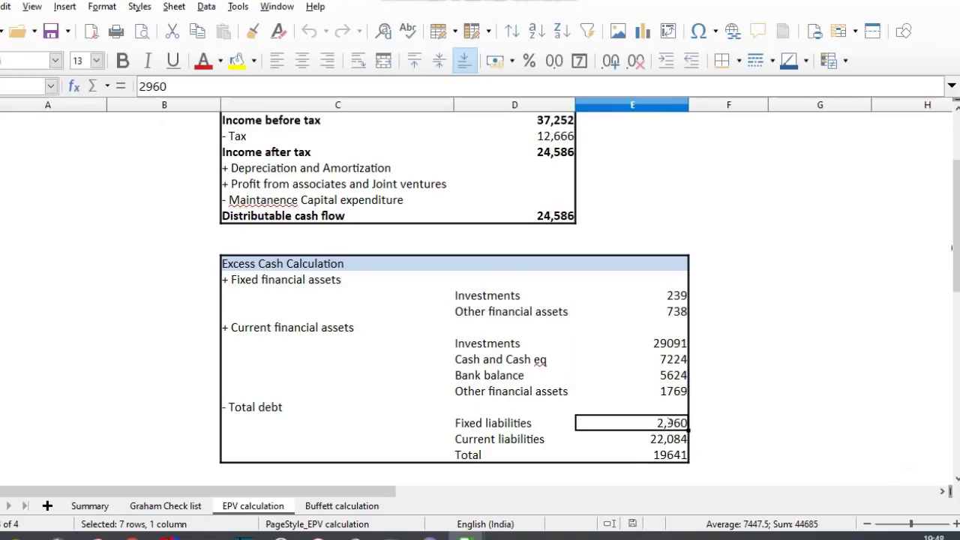
{"action": "left_click", "coordinate": [668, 438], "text": "shift"}
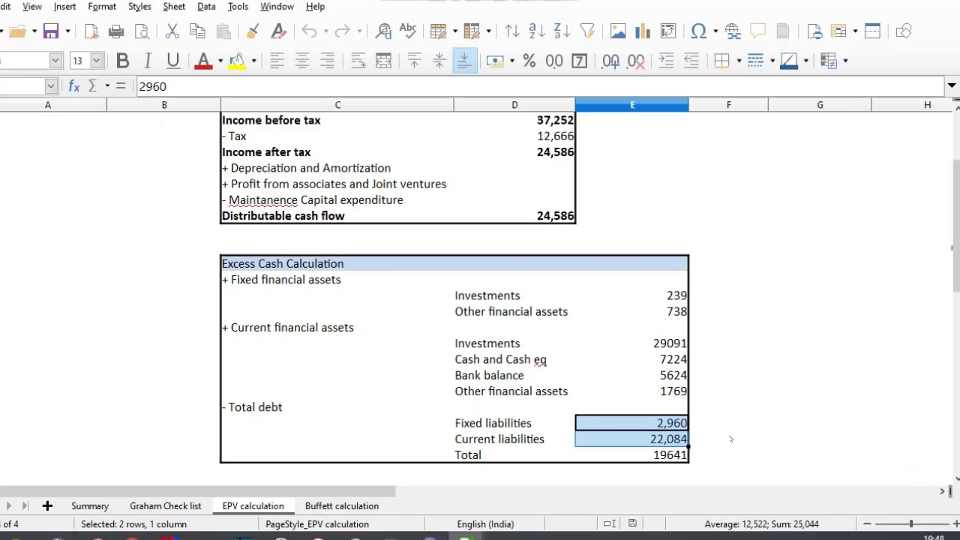
Step: Review TCS's per share values and margins of safety in the Investment needed table
{"action": "key", "text": "Down"}
{"action": "key", "text": "Down"}
{"action": "key", "text": "Down"}
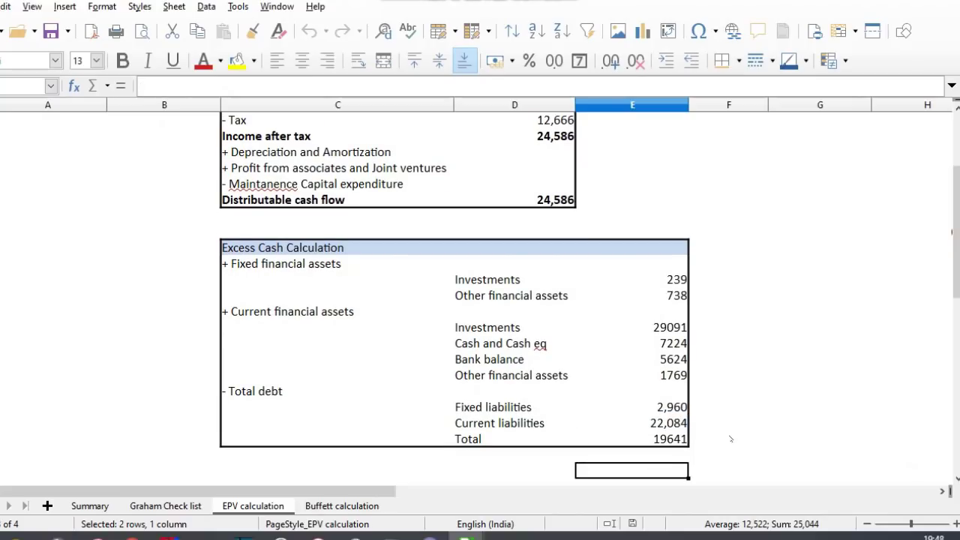
{"action": "key", "text": "Down"}
{"action": "key", "text": "Down"}
{"action": "key", "text": "Down"}
{"action": "key", "text": "Down"}
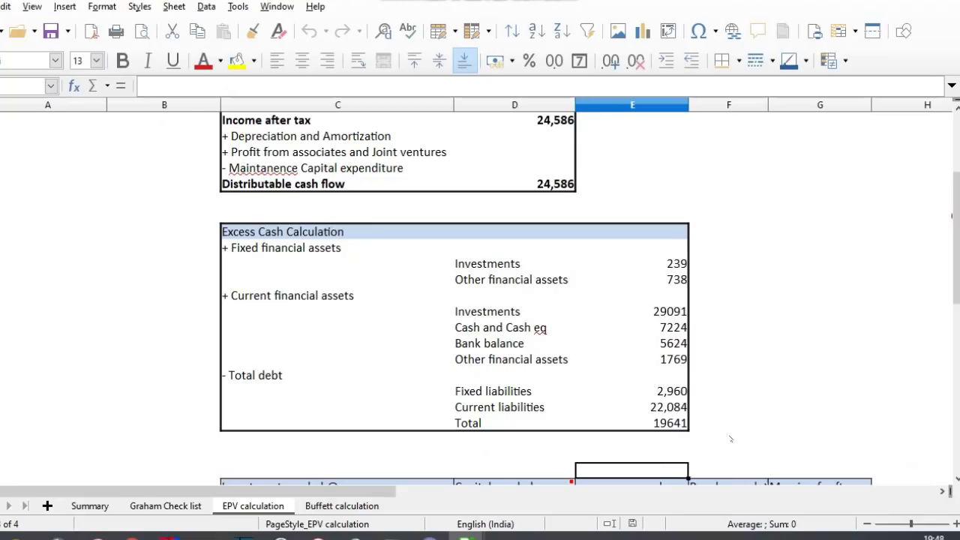
{"action": "key", "text": "Right"}
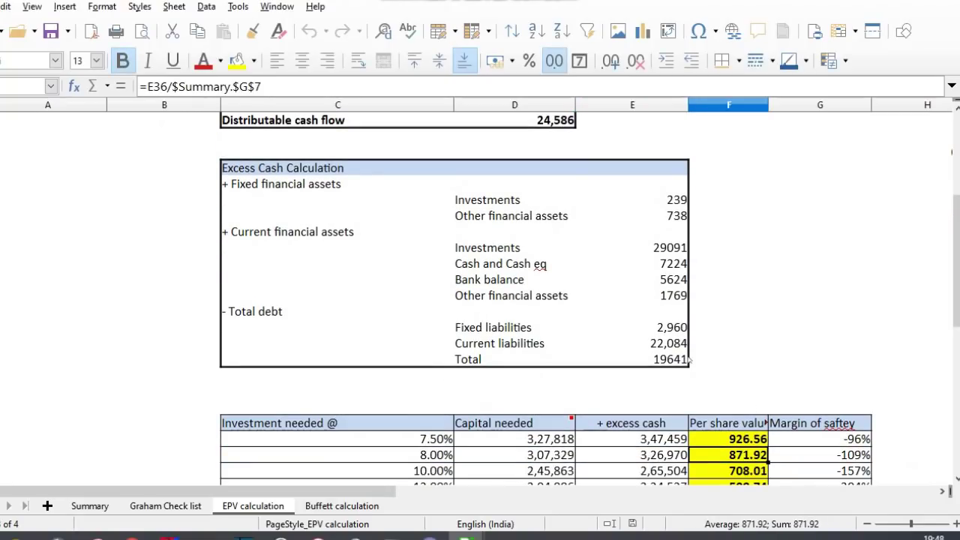
Step: Clear the Fixed liabilities and Current liabilities values under Total debt in TCS's Excess Cash Calculation
{"action": "left_click_drag", "start_coordinate": [665, 330], "coordinate": [662, 347]}
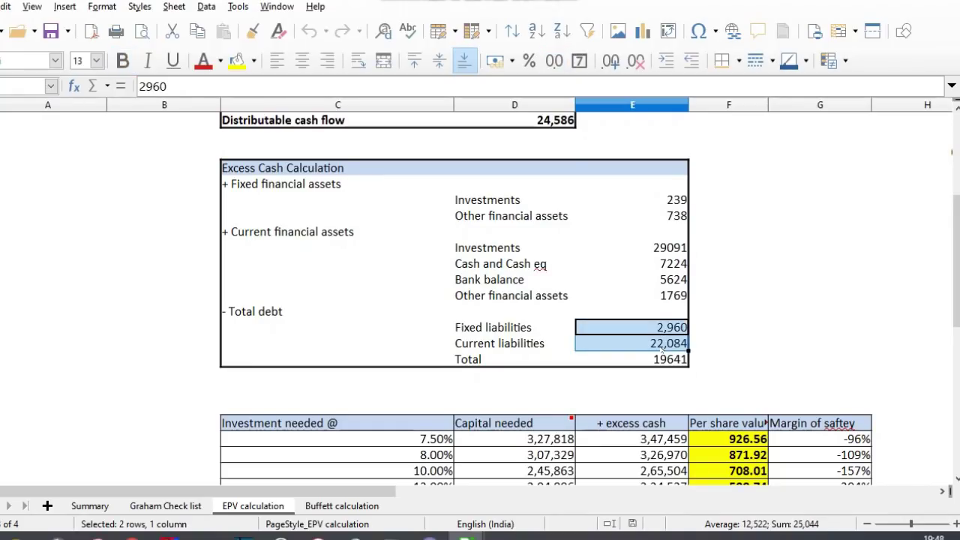
{"action": "key", "text": "Delete"}
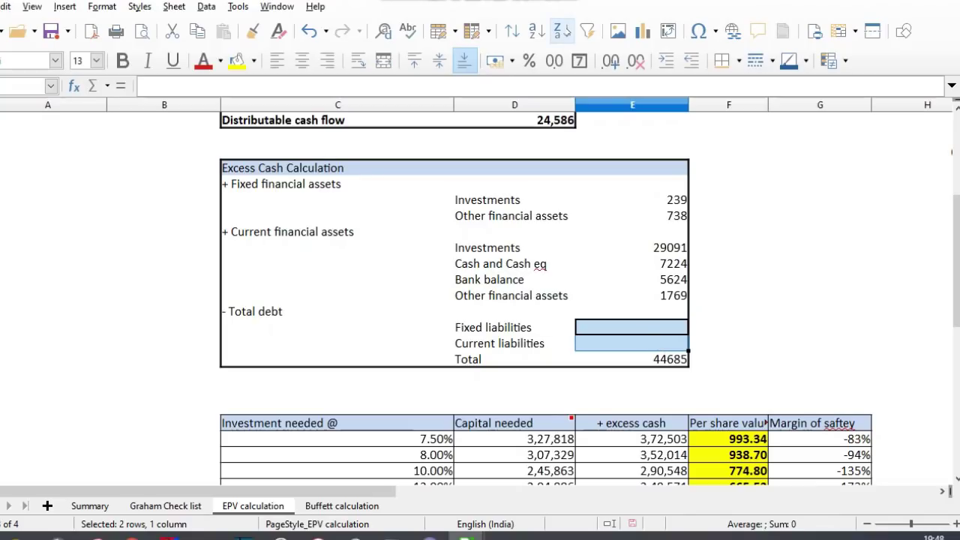
Step: Undo the clearing of TCS's Fixed liabilities and Current liabilities under Total debt
{"action": "type", "text": "2960"}
{"action": "key", "text": "ctrl+z"}
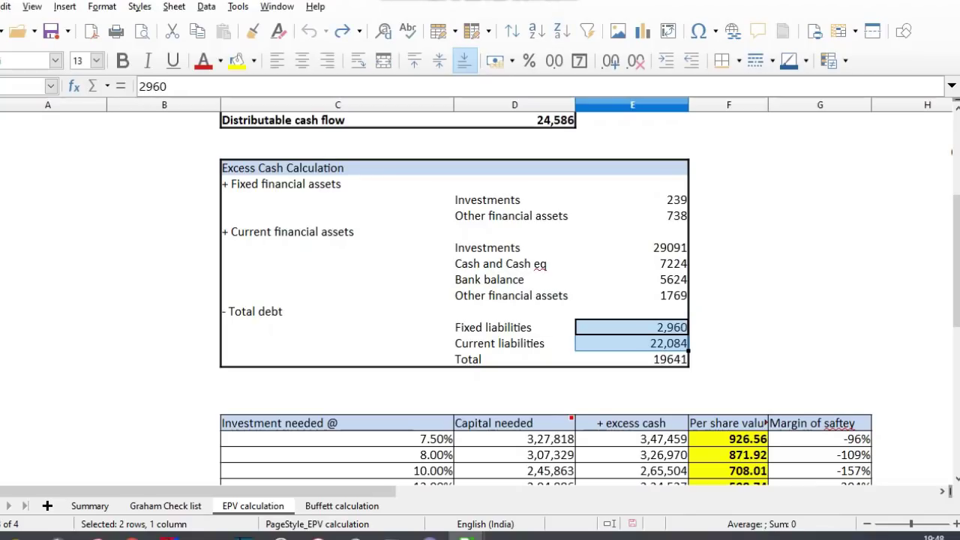
Step: Switch from the index company list to the L&T workbook and review its total number of shares and current price
{"action": "key", "text": "alt+Tab"}
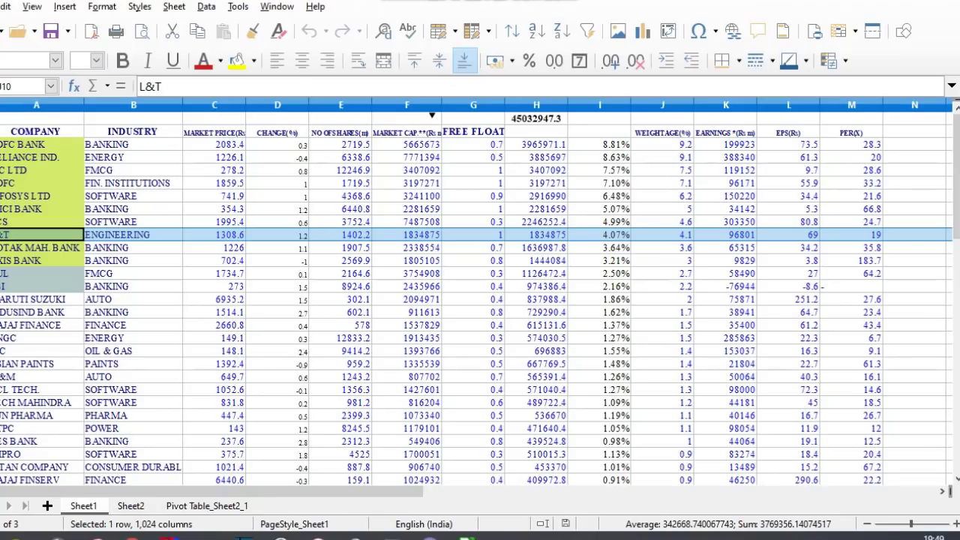
{"action": "key", "text": "alt+Tab"}
{"action": "left_click", "coordinate": [1, 215]}
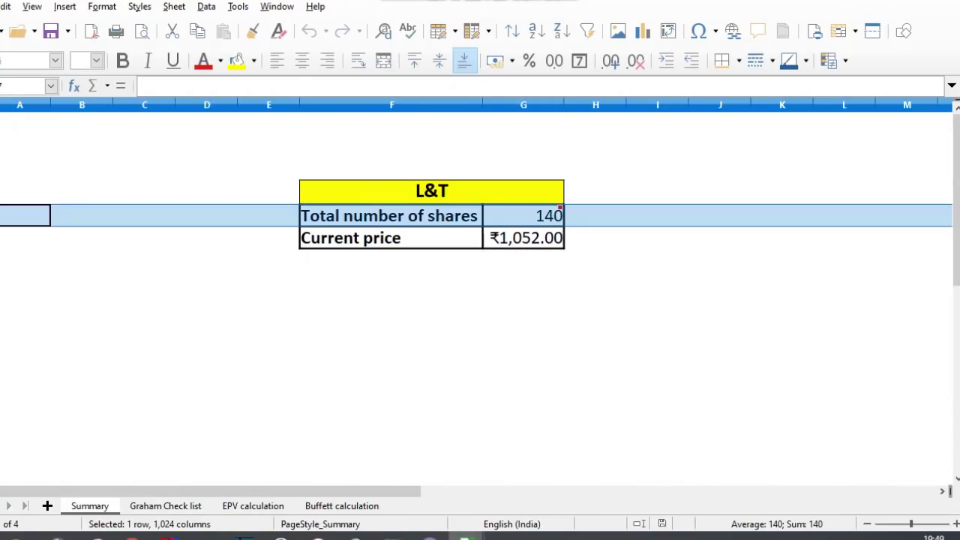
{"action": "left_click", "coordinate": [2, 238]}
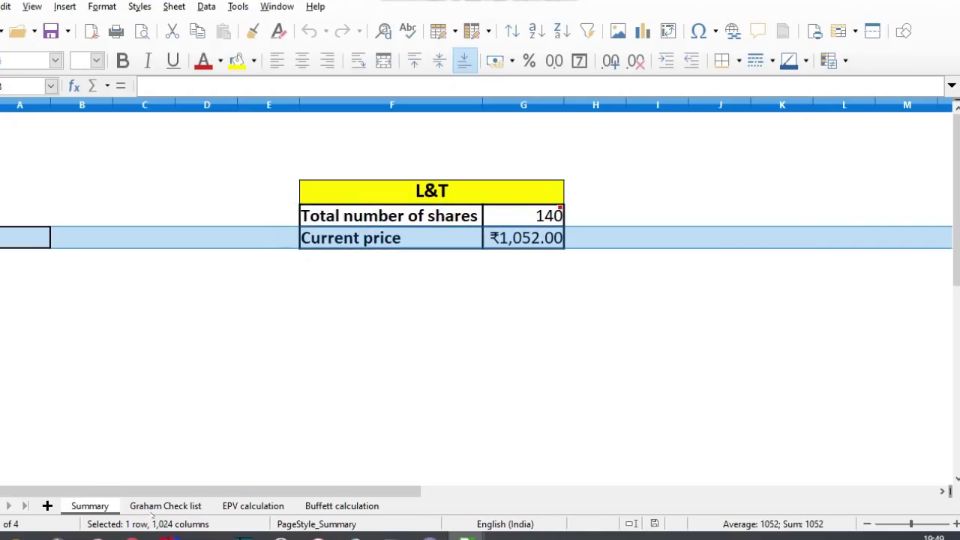
Step: Go through L&T's Earnings calculation from Income from operations down to Distributable cash flow
{"action": "left_click", "coordinate": [253, 505]}
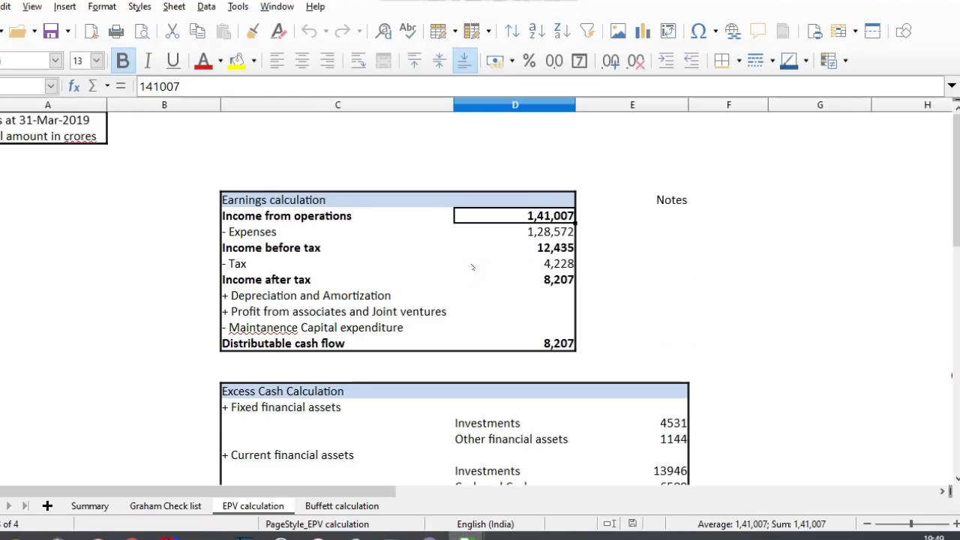
{"action": "key", "text": "Down"}
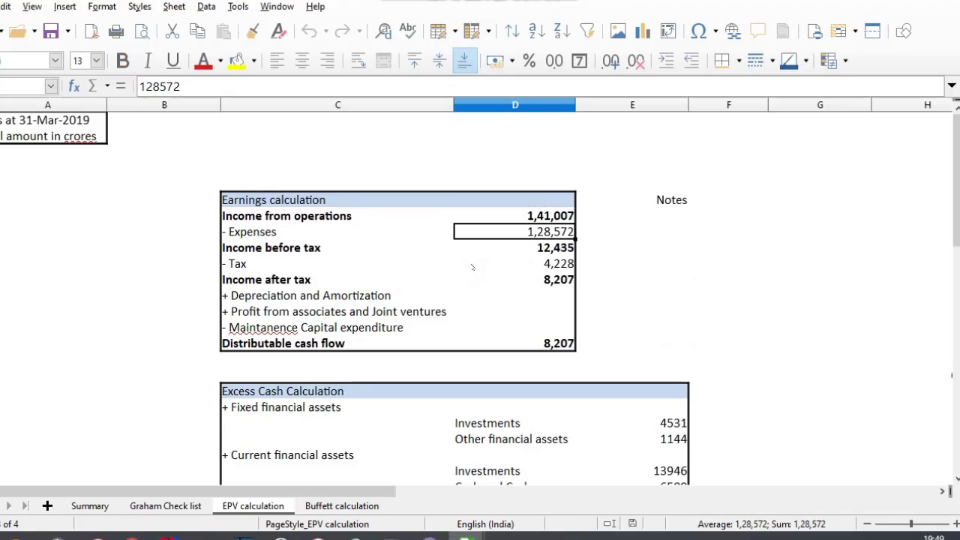
{"action": "key", "text": "Down"}
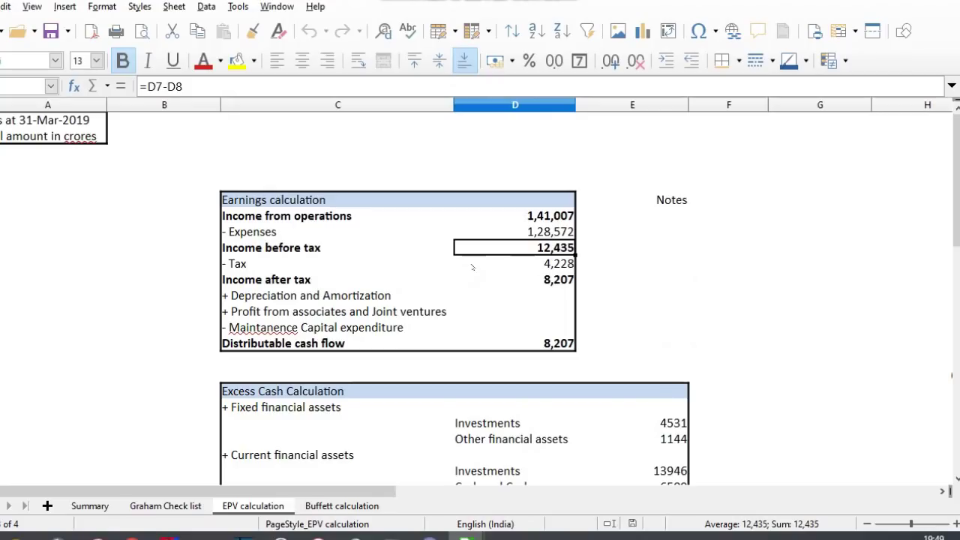
{"action": "key", "text": "Down"}
{"action": "key", "text": "Down"}
{"action": "key", "text": "Down"}
{"action": "key", "text": "Down"}
{"action": "key", "text": "Down"}
{"action": "key", "text": "Down"}
{"action": "key", "text": "Down"}
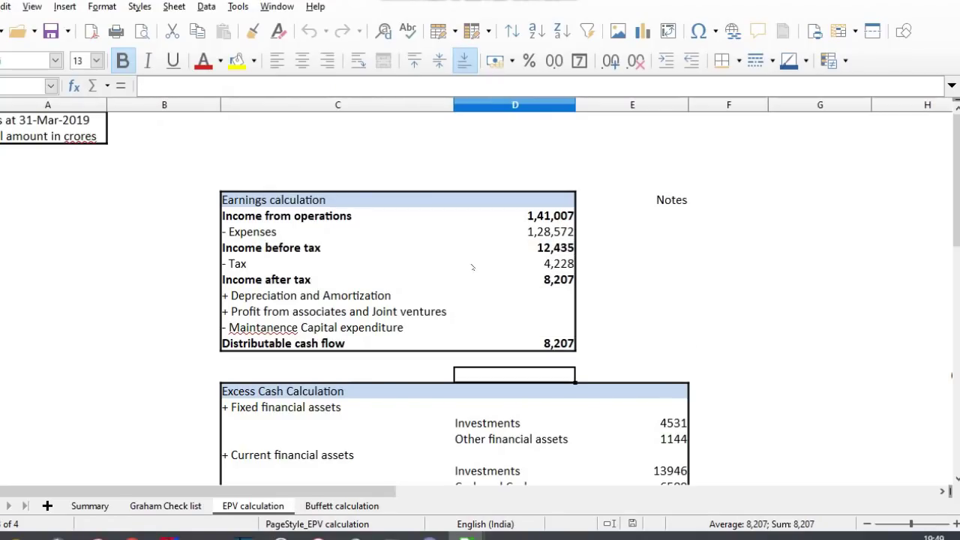
Step: Go through the fixed and current financial assets in L&T's Excess Cash Calculation
{"action": "key", "text": "Down"}
{"action": "key", "text": "Down"}
{"action": "key", "text": "Down"}
{"action": "key", "text": "Right"}
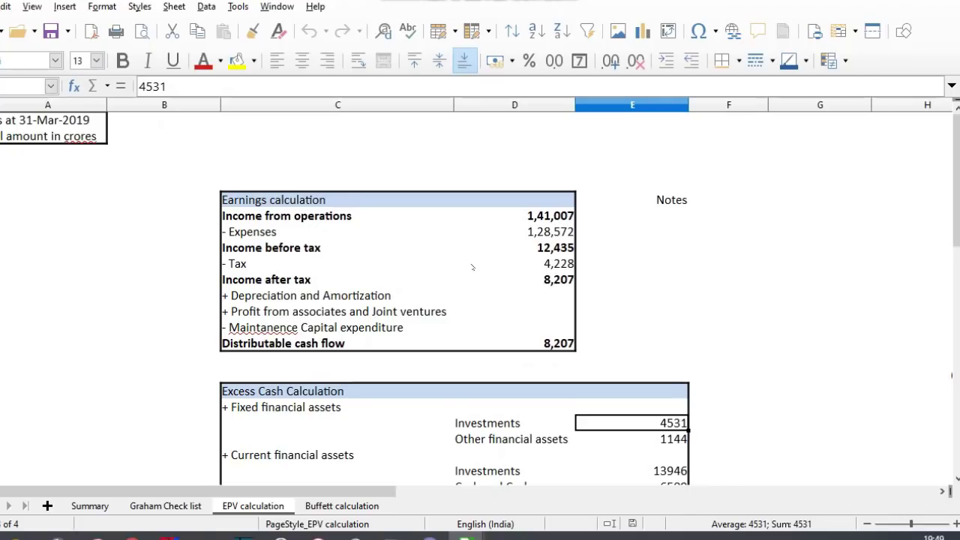
{"action": "key", "text": "Down"}
{"action": "key", "text": "Down"}
{"action": "key", "text": "Down"}
{"action": "key", "text": "Down"}
{"action": "key", "text": "Down"}
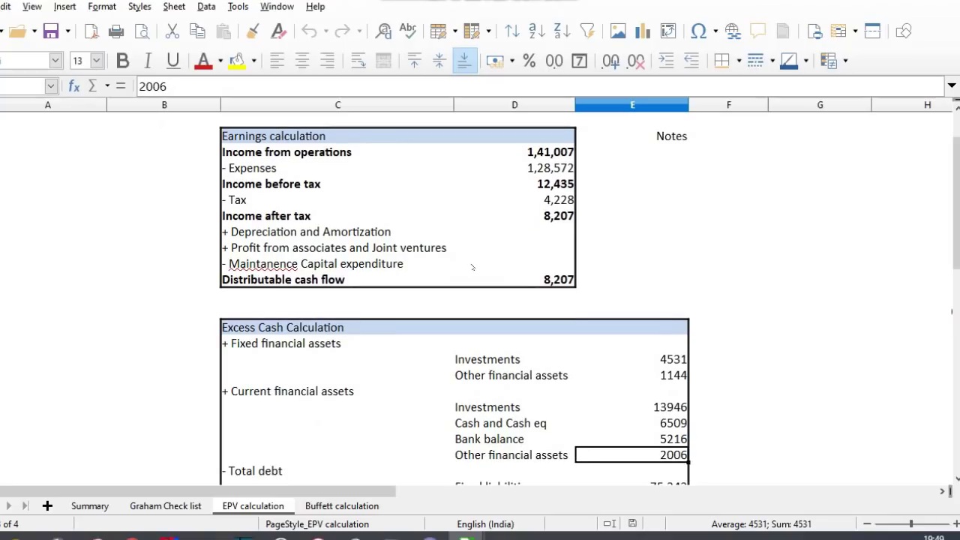
Step: Check the combined sum of L&T's fixed and current financial assets by selecting all their values
{"action": "key", "text": "Up"}
{"action": "key", "text": "Up"}
{"action": "key", "text": "Up"}
{"action": "key", "text": "Up"}
{"action": "key", "text": "Up"}
{"action": "key", "text": "Up"}
{"action": "key", "text": "shift+Down"}
{"action": "key", "text": "shift+Down"}
{"action": "key", "text": "shift+Down"}
{"action": "key", "text": "shift+Down"}
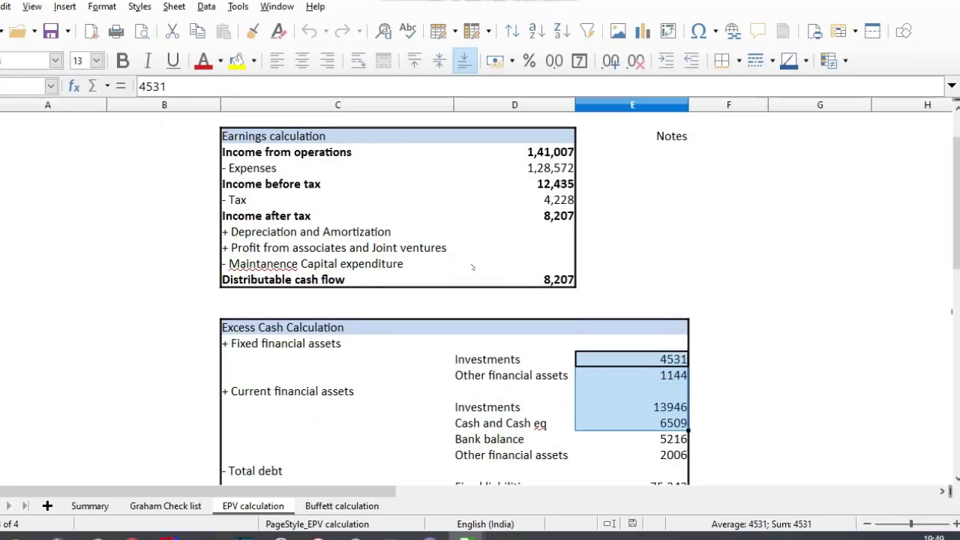
{"action": "key", "text": "shift+Down"}
{"action": "key", "text": "shift+Down"}
Step: Examine L&T's excess cash Total and check the combined sum of its Fixed and Current liabilities
{"action": "key", "text": "Down"}
{"action": "key", "text": "Down"}
{"action": "key", "text": "Down"}
{"action": "key", "text": "Down"}
{"action": "key", "text": "Down"}
{"action": "key", "text": "Down"}
{"action": "key", "text": "Down"}
{"action": "key", "text": "Down"}
{"action": "key", "text": "Down"}
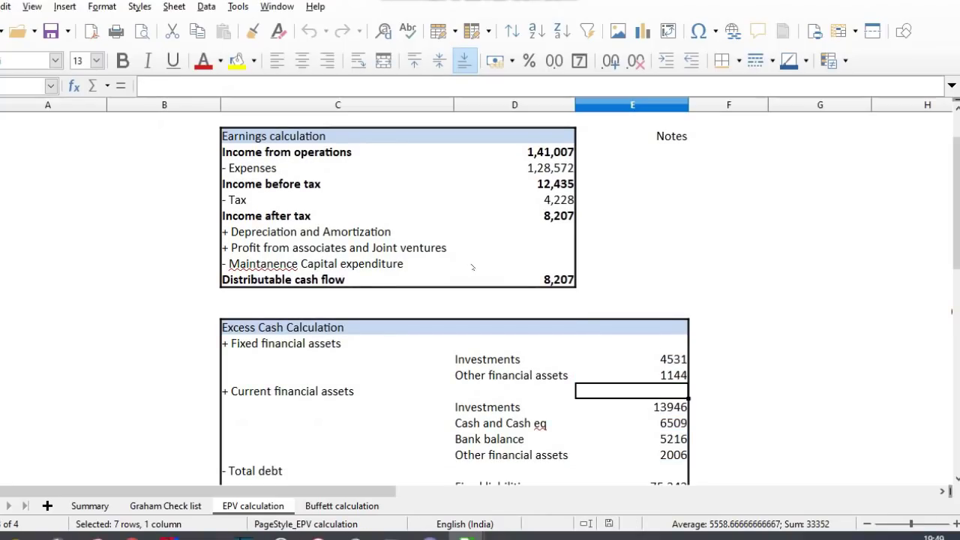
{"action": "key", "text": "Down"}
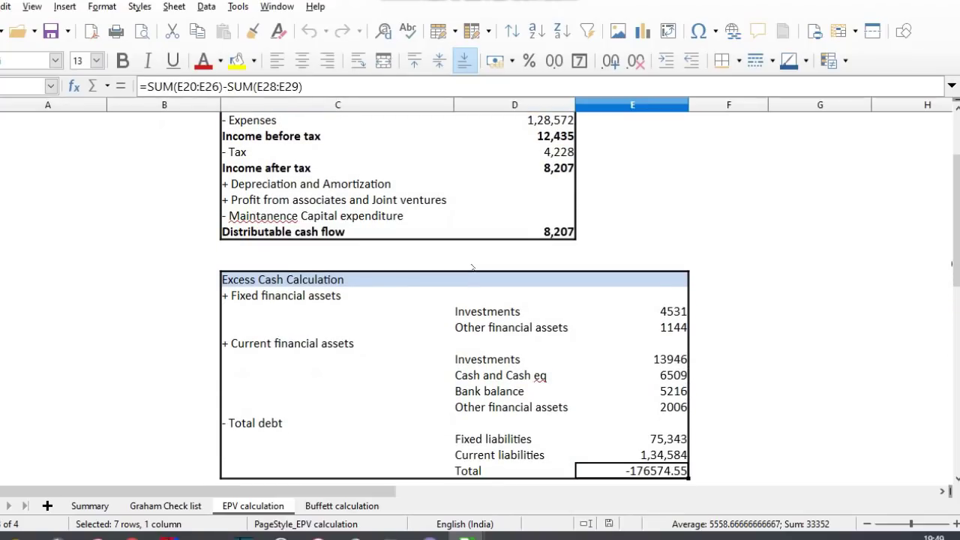
{"action": "key", "text": "Up"}
{"action": "key", "text": "Up"}
{"action": "key", "text": "shift+Down"}
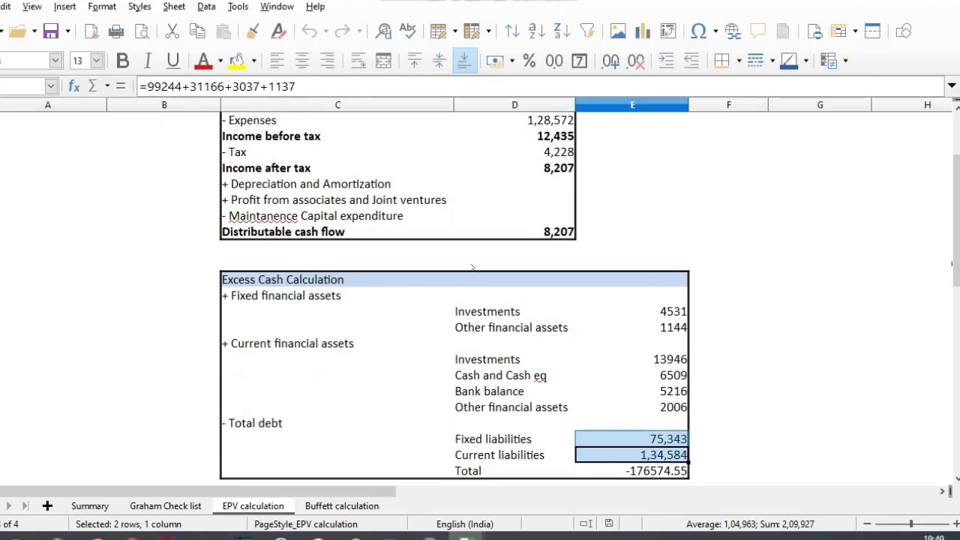
{"action": "key", "text": "Down"}
{"action": "key", "text": "Down"}
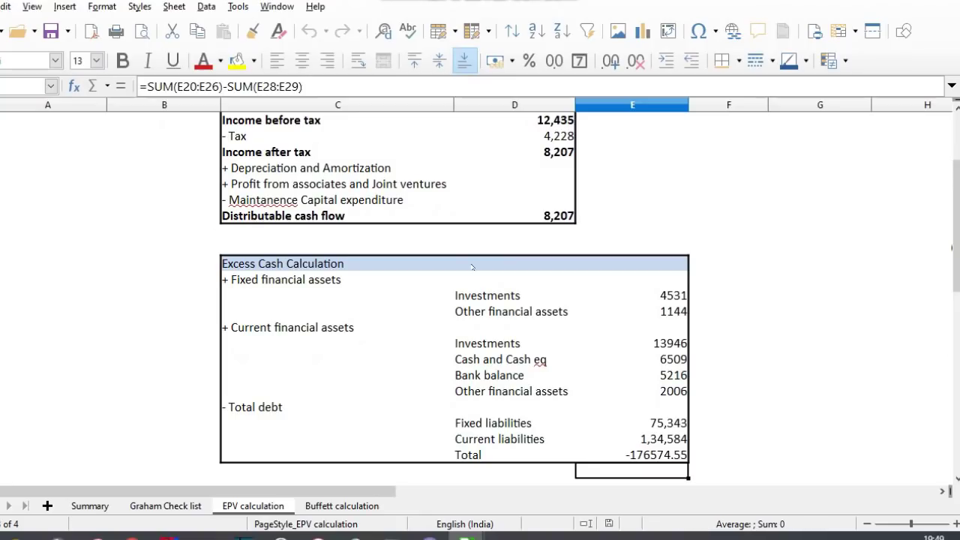
{"action": "scroll", "coordinate": [472, 267], "scroll_direction": "down", "scroll_amount": 2}
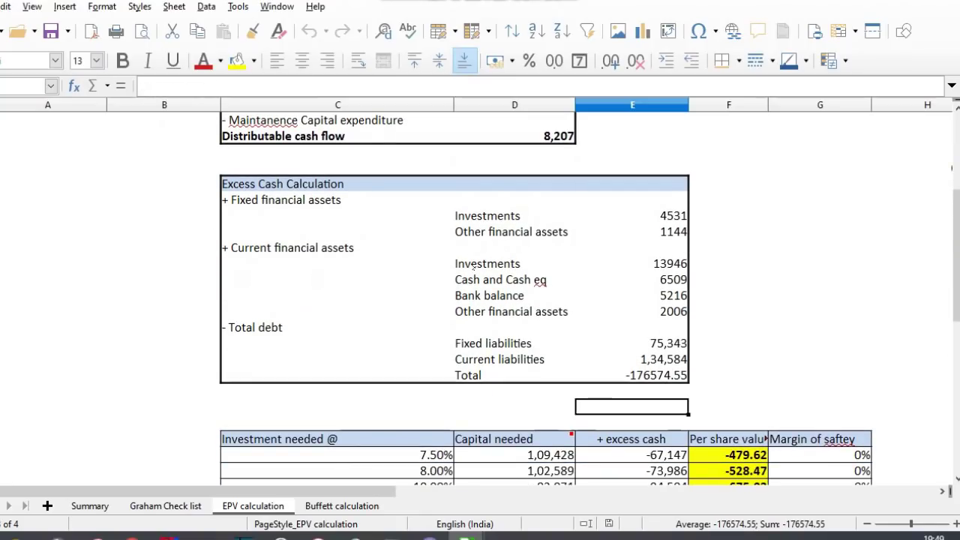
Step: Clear L&T's Fixed liabilities and Current liabilities values and check the per share value at 7.50%
{"action": "key", "text": "Up"}
{"action": "key", "text": "Up"}
{"action": "key", "text": "Up"}
{"action": "key", "text": "shift+Down"}
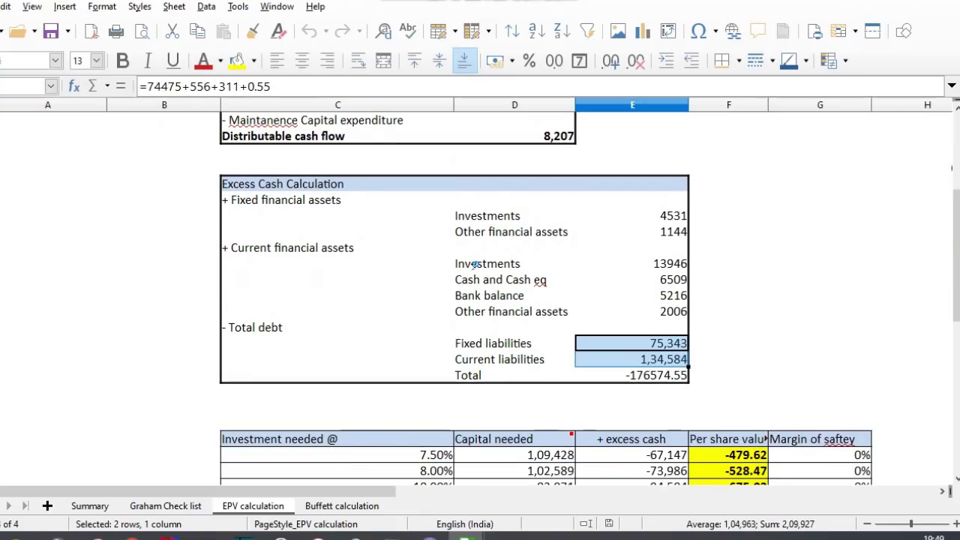
{"action": "key", "text": "Delete"}
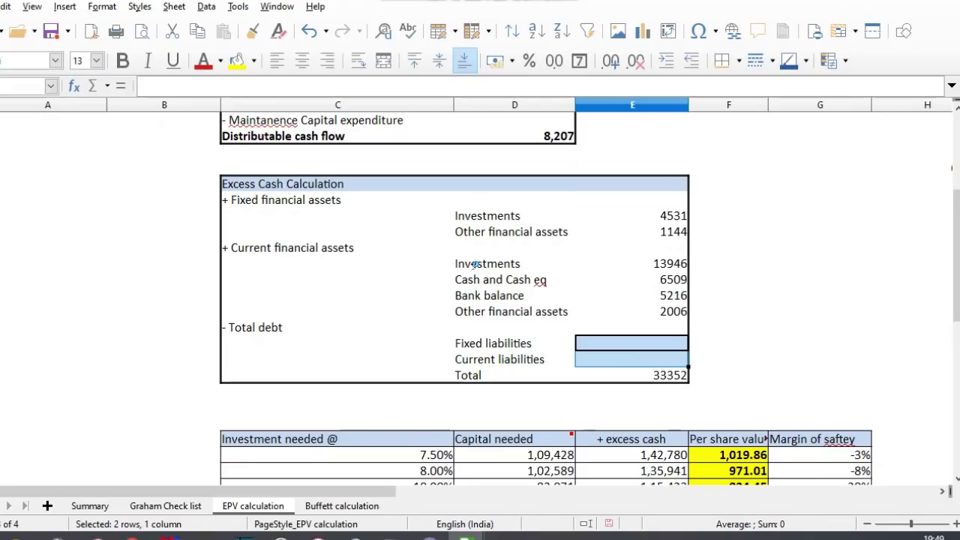
{"action": "left_click", "coordinate": [727, 453]}
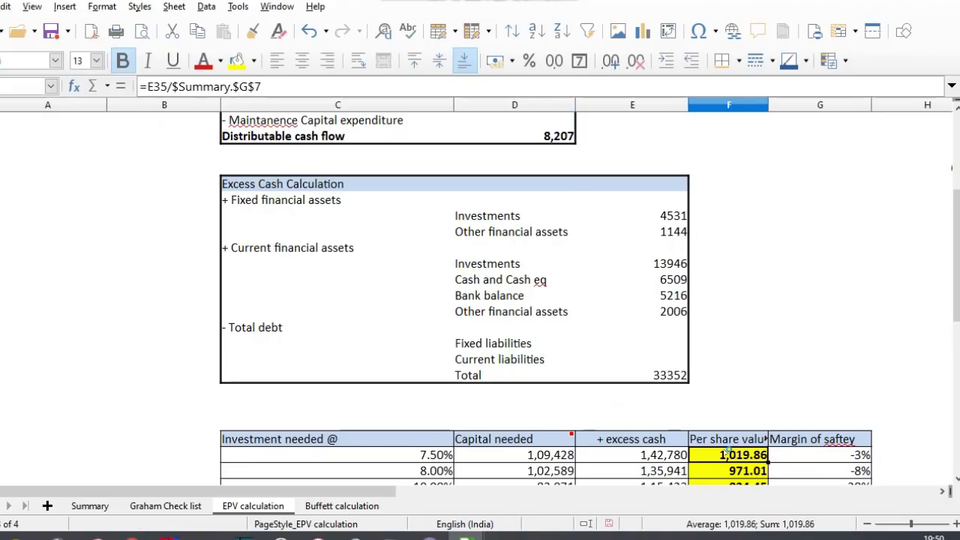
Step: Undo the removal of L&T's Fixed and Current liabilities values
{"action": "left_click", "coordinate": [647, 344]}
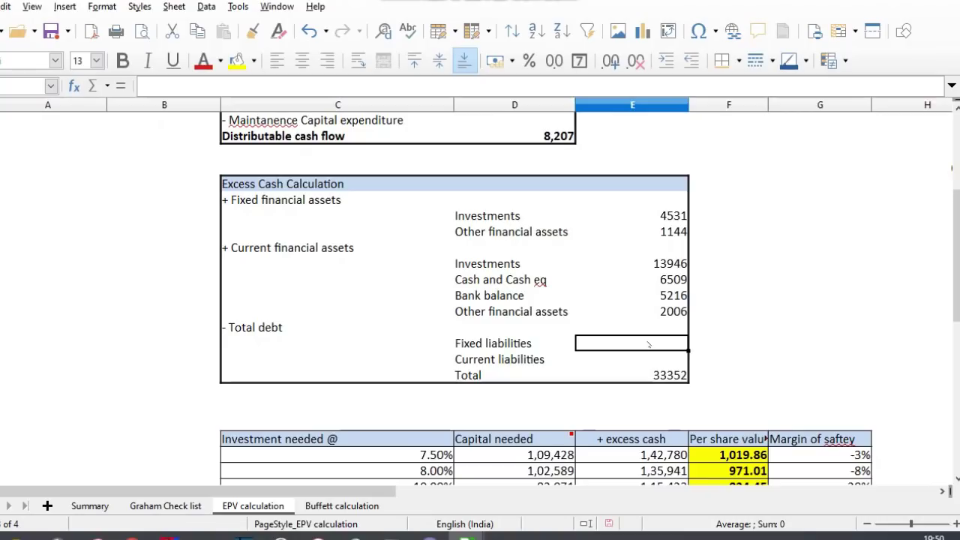
{"action": "key", "text": "ctrl+z"}
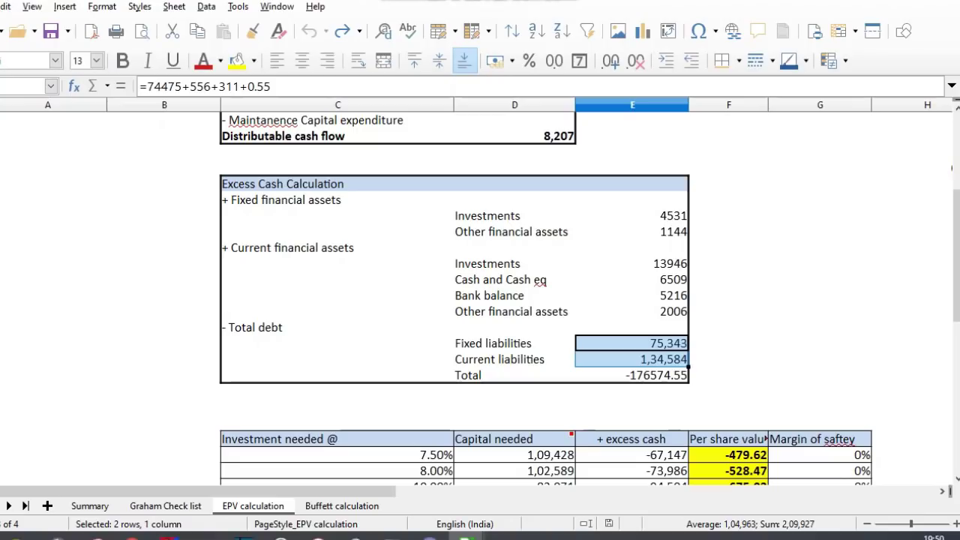
Step: Switch to the Kotak Mahindra Bank workbook and review its total number of shares, current price and market cap
{"action": "key", "text": "alt+Tab"}
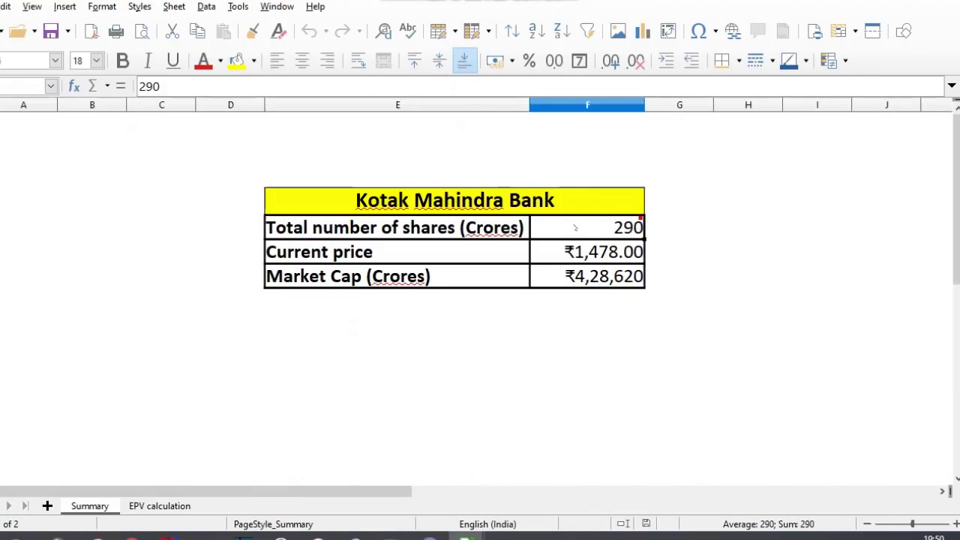
{"action": "mouse_move", "coordinate": [575, 228]}
{"action": "left_click", "coordinate": [2, 227]}
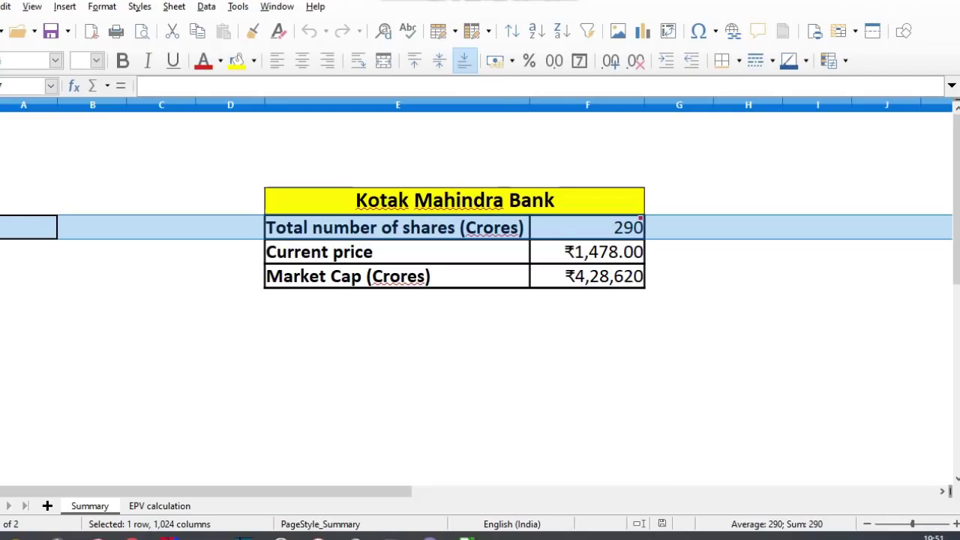
{"action": "left_click", "coordinate": [2, 251]}
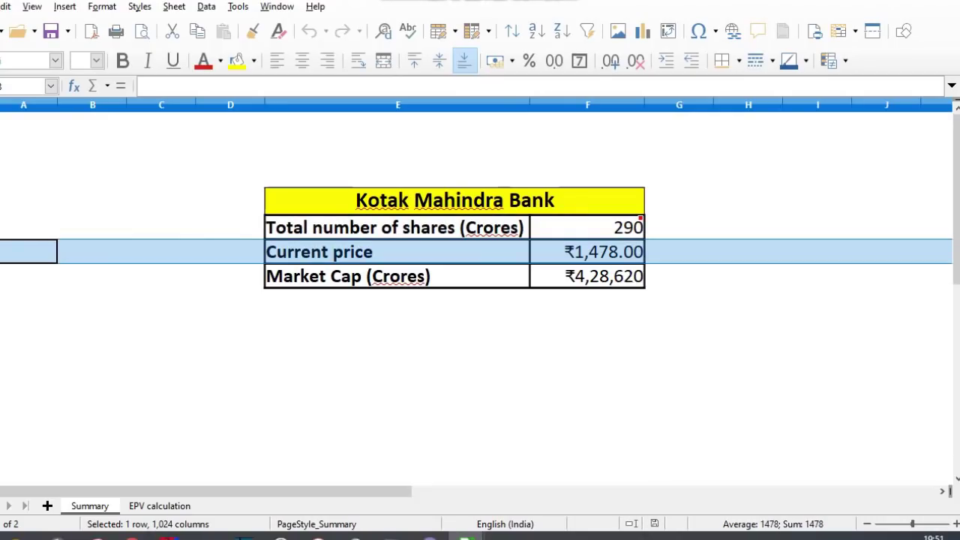
{"action": "left_click", "coordinate": [2, 276]}
Step: Go through Kotak Mahindra Bank's Earnings calculation from Income from operations down to Distributable cash flow
{"action": "left_click", "coordinate": [160, 505]}
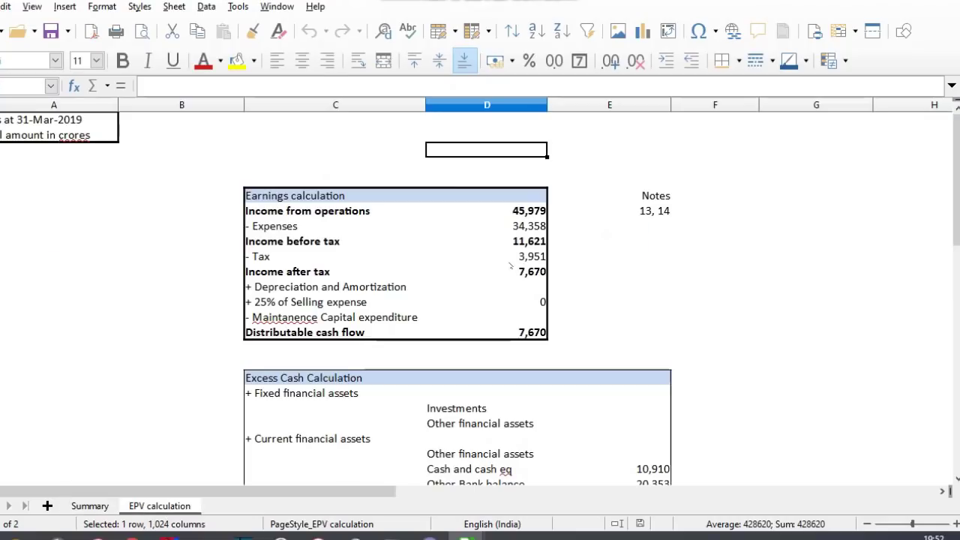
{"action": "key", "text": "Down"}
{"action": "key", "text": "Down"}
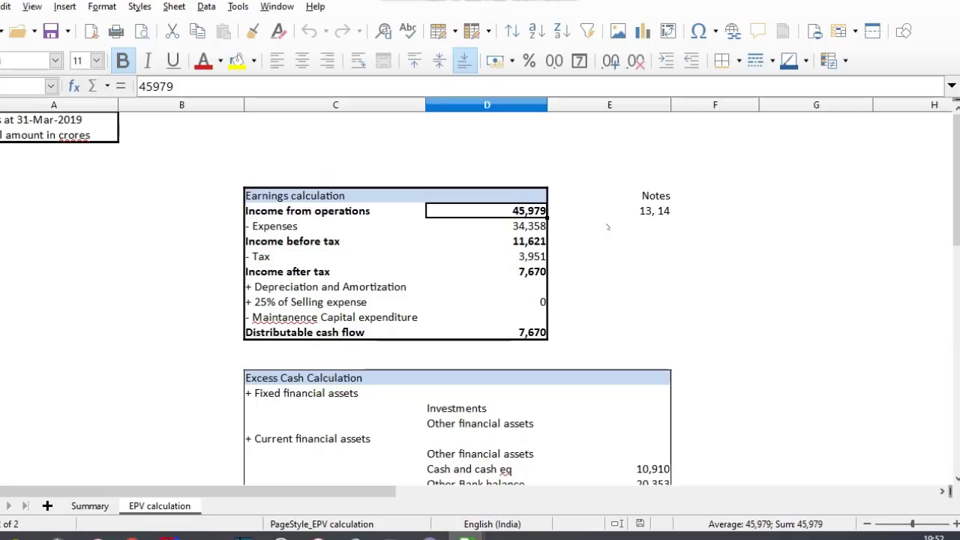
{"action": "left_click", "coordinate": [508, 230]}
{"action": "key", "text": "Down"}
{"action": "key", "text": "Down"}
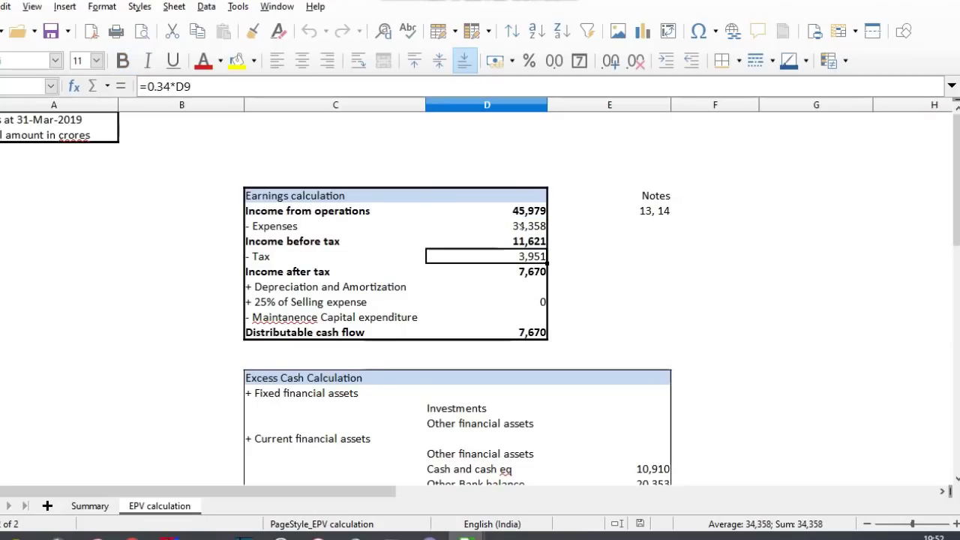
{"action": "key", "text": "Up"}
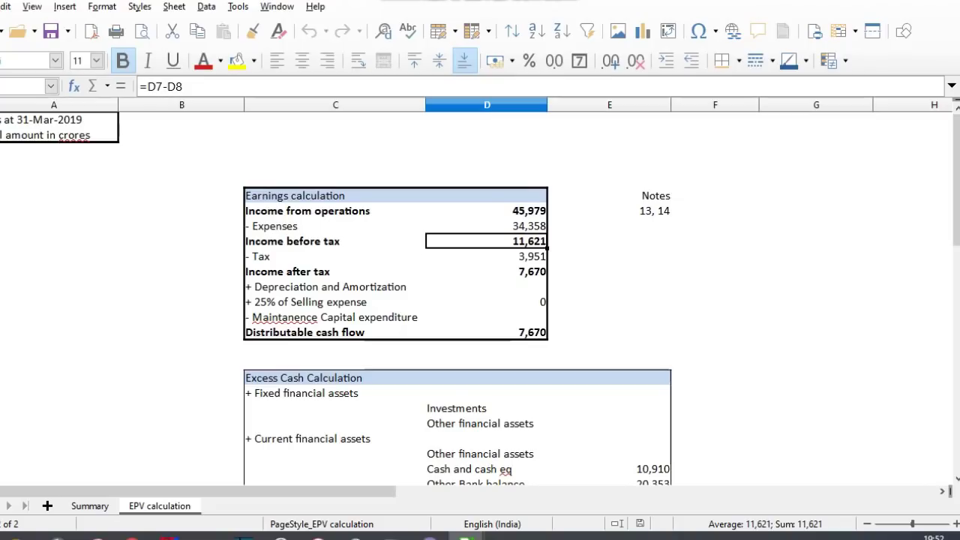
{"action": "key", "text": "Down"}
{"action": "key", "text": "Down"}
{"action": "key", "text": "Down"}
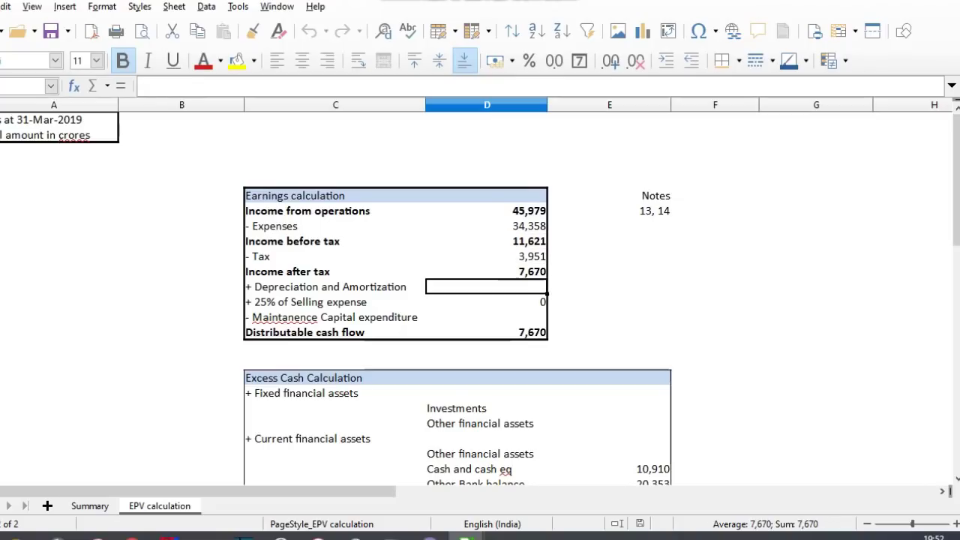
{"action": "key", "text": "Down"}
{"action": "key", "text": "Down"}
{"action": "key", "text": "Down"}
Step: Check the combined sum of Kotak Mahindra Bank's cash and cash equivalents, other bank balance and investments
{"action": "key", "text": "Down"}
{"action": "key", "text": "Down"}
{"action": "key", "text": "Down"}
{"action": "key", "text": "Down"}
{"action": "key", "text": "Down"}
{"action": "key", "text": "Down"}
{"action": "key", "text": "Down"}
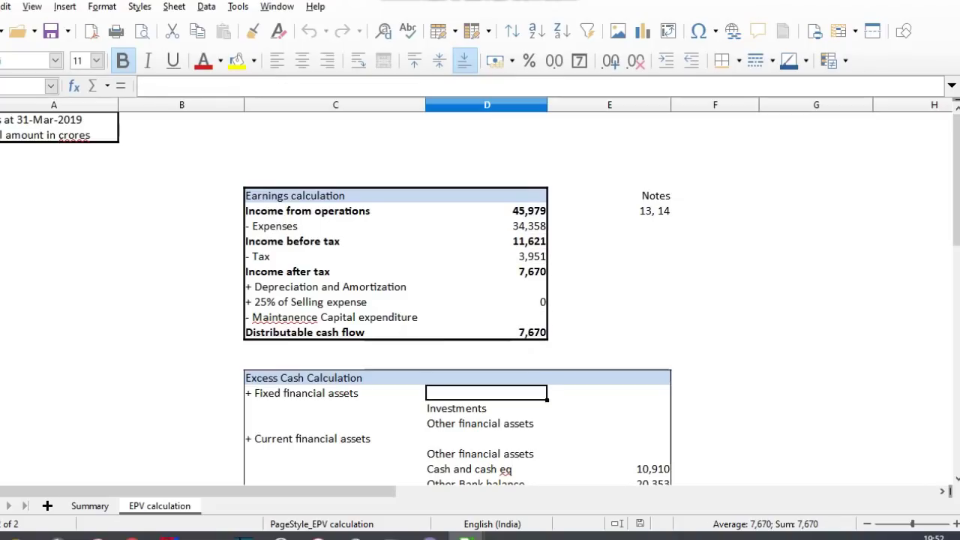
{"action": "key", "text": "Right"}
{"action": "key", "text": "Down"}
{"action": "key", "text": "Down"}
{"action": "key", "text": "shift+Down"}
{"action": "key", "text": "shift+Down"}
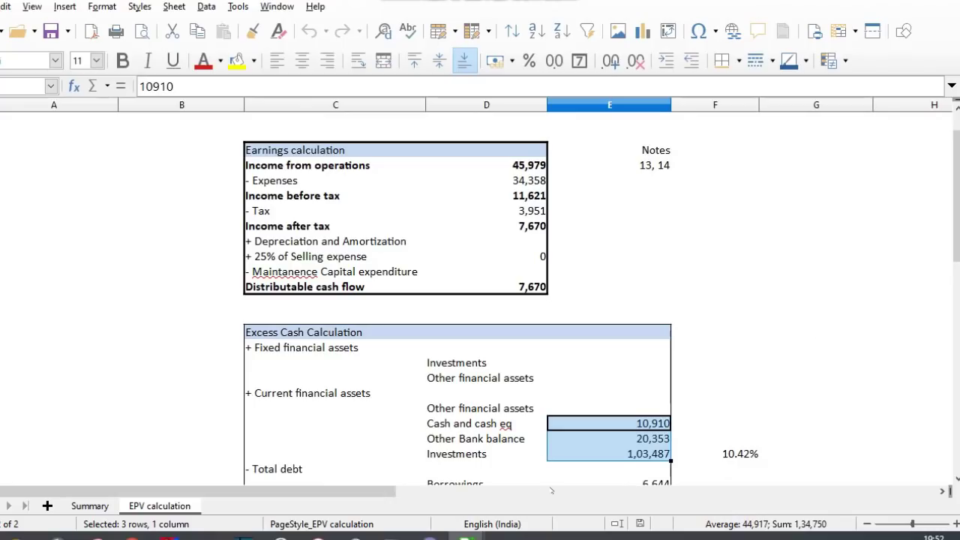
Step: Examine Kotak Mahindra Bank's Total debt entries, including Borrowings, NPA, Policy holder fund and Deposits reduction, and the excess cash Total
{"action": "left_click", "coordinate": [612, 459]}
{"action": "key", "text": "Down"}
{"action": "key", "text": "Down"}
{"action": "key", "text": "Down"}
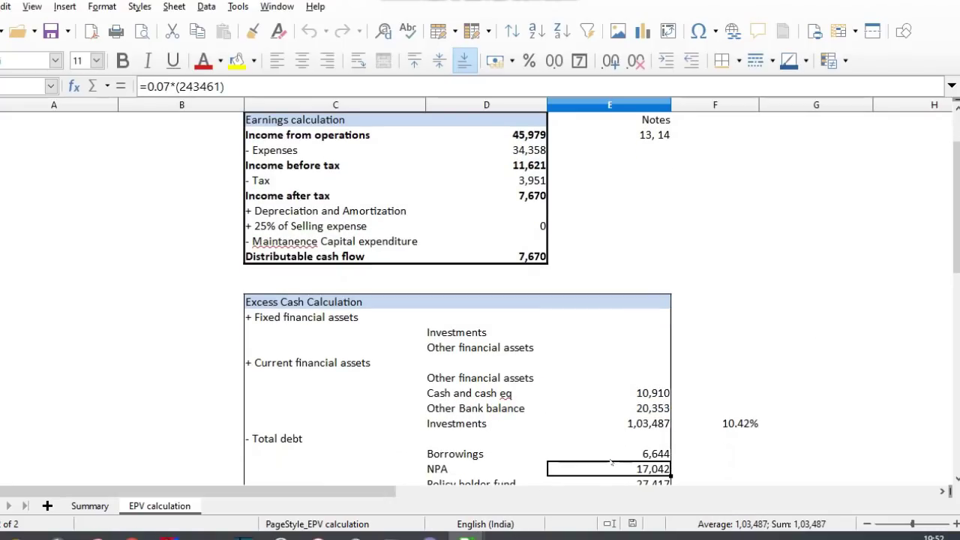
{"action": "key", "text": "Up"}
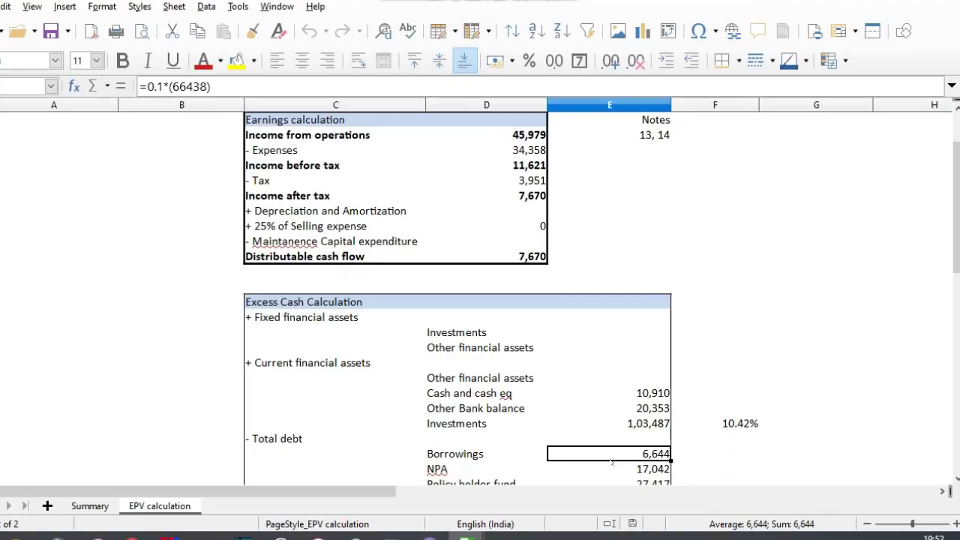
{"action": "key", "text": "Down"}
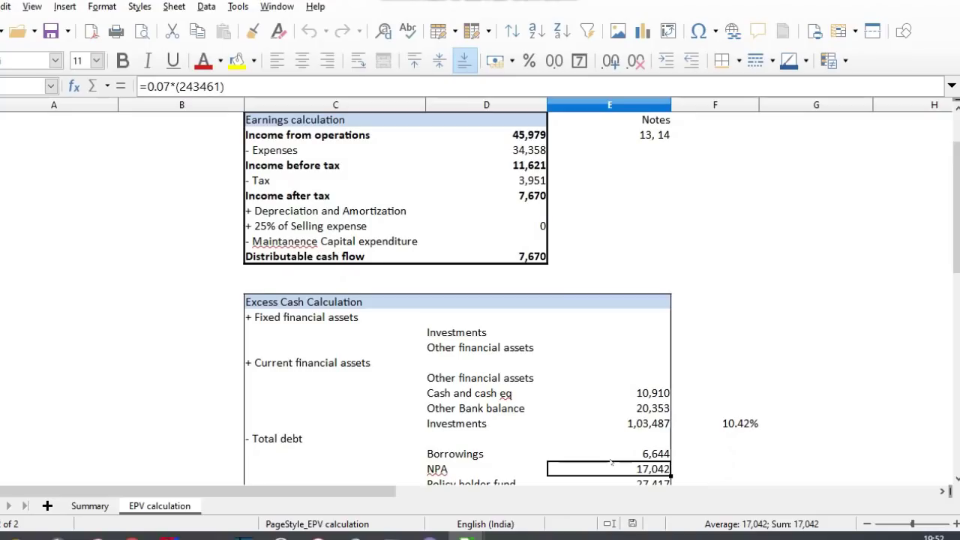
{"action": "key", "text": "Down"}
{"action": "key", "text": "Down"}
{"action": "key", "text": "Down"}
{"action": "key", "text": "Down"}
{"action": "key", "text": "Up"}
{"action": "key", "text": "Up"}
{"action": "key", "text": "Up"}
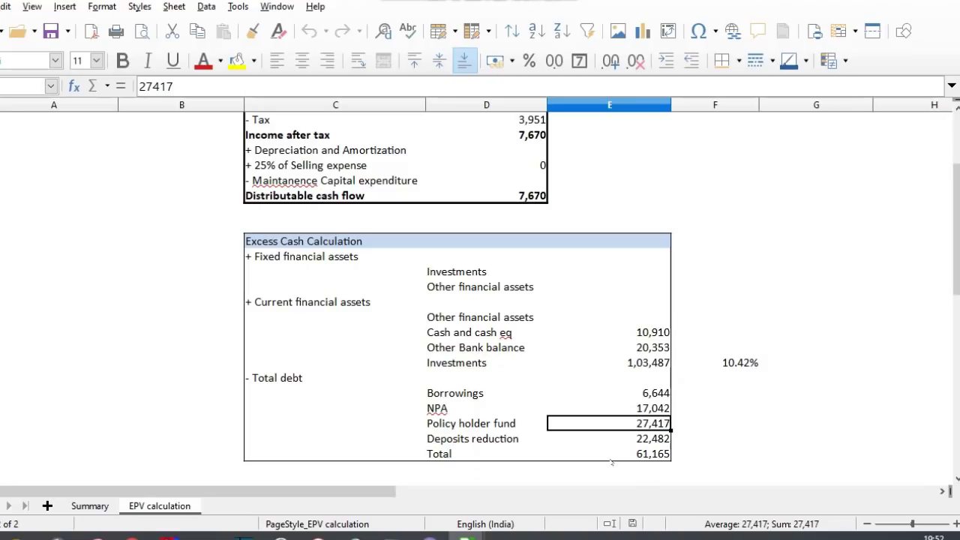
Step: Change the Deposits reduction formula for Kotak Mahindra Bank to =0.05*224824
{"action": "key", "text": "Down"}
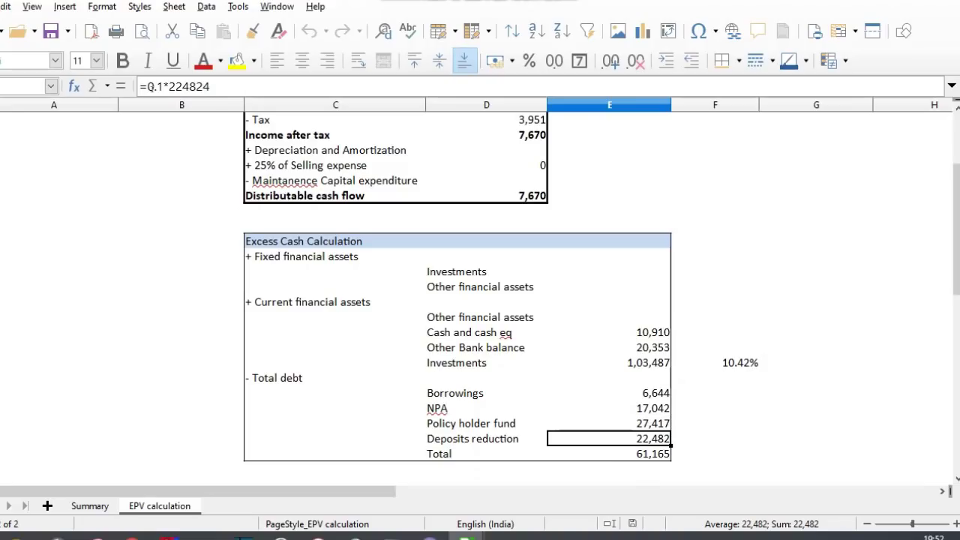
{"action": "left_click", "coordinate": [160, 87]}
{"action": "key", "text": "BackSpace"}
{"action": "type", "text": "0"}
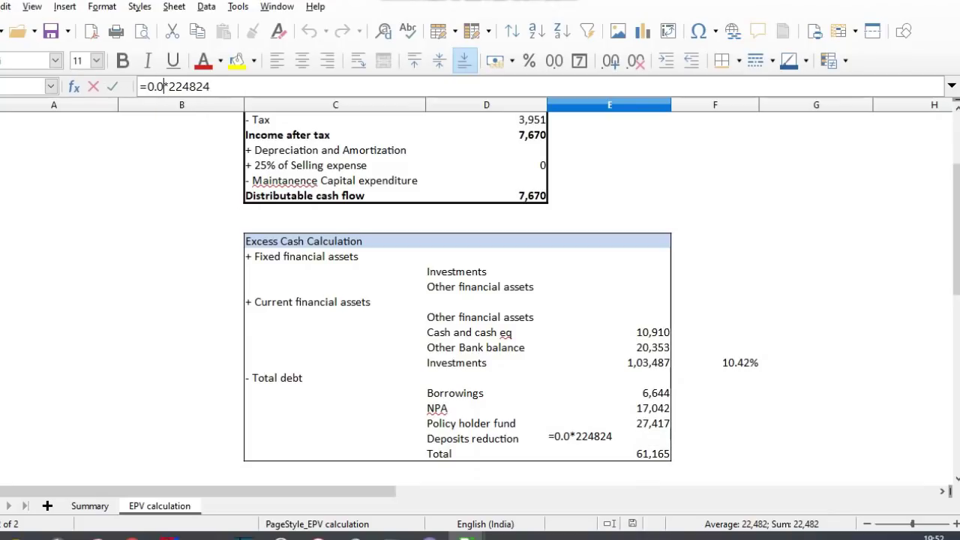
{"action": "type", "text": "5"}
{"action": "key", "text": "Return"}
Step: Change Kotak Mahindra Bank's Borrowings formula under Total debt to =0.05*(66438)
{"action": "key", "text": "Up"}
{"action": "key", "text": "Up"}
{"action": "key", "text": "Up"}
{"action": "key", "text": "Up"}
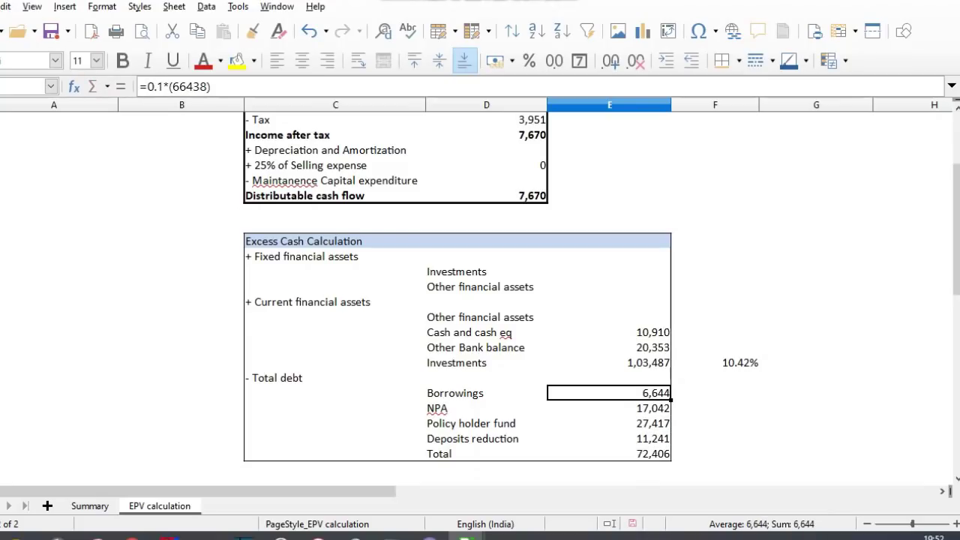
{"action": "left_click", "coordinate": [159, 87]}
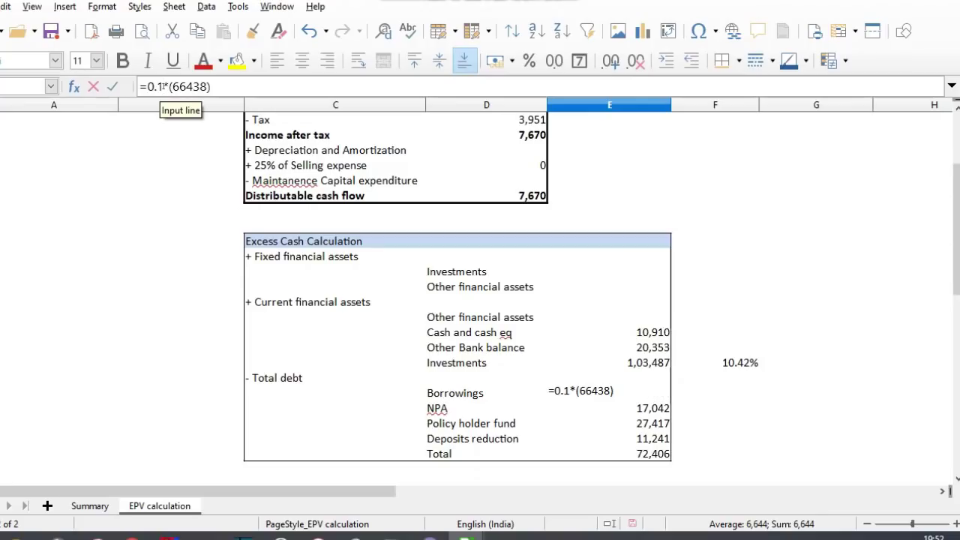
{"action": "key", "text": "BackSpace"}
{"action": "type", "text": "05"}
{"action": "key", "text": "Return"}
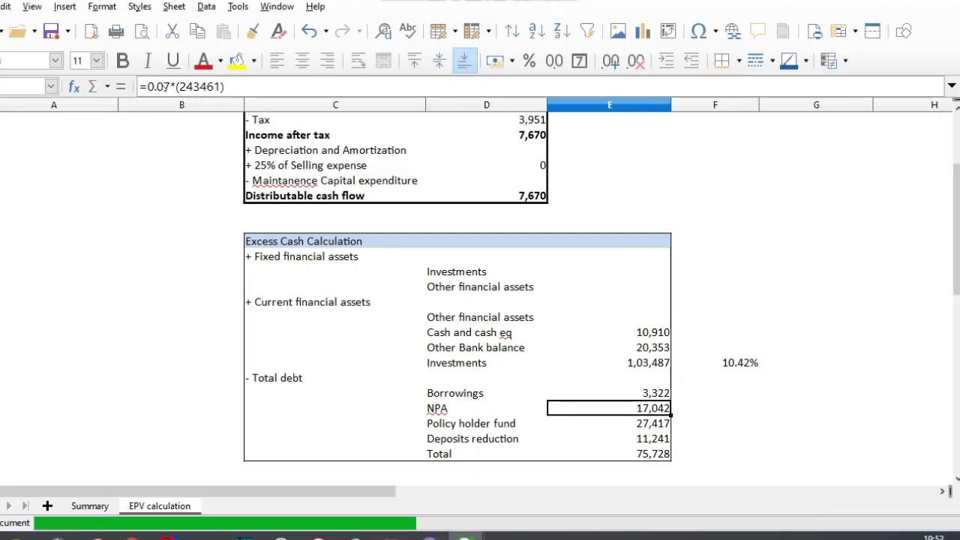
Step: Check Kotak Mahindra Bank's per share value and margin of safety at the 7.50% investment rate
{"action": "key", "text": "Down"}
{"action": "key", "text": "Down"}
{"action": "key", "text": "Down"}
{"action": "key", "text": "Down"}
{"action": "key", "text": "Down"}
{"action": "key", "text": "Down"}
{"action": "key", "text": "Down"}
{"action": "key", "text": "Down"}
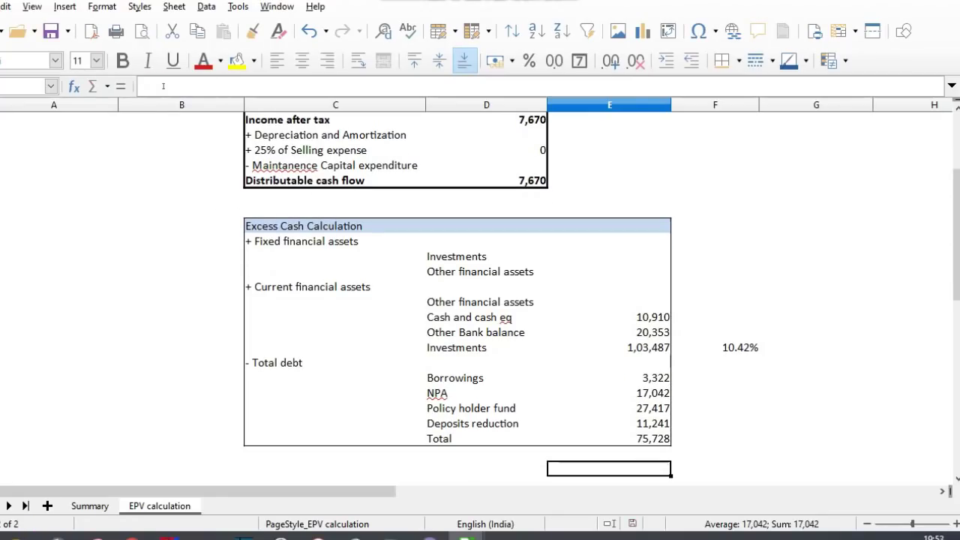
{"action": "key", "text": "Right"}
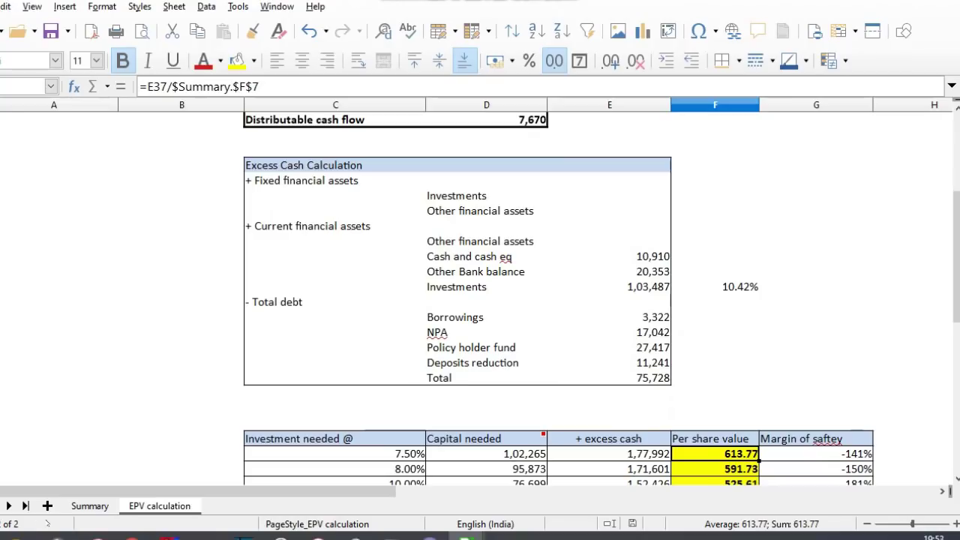
Step: Set Kotak Mahindra Bank's total number of shares to 190 crores and recheck the per share value against the current price
{"action": "left_click", "coordinate": [105, 506]}
{"action": "left_click", "coordinate": [579, 222]}
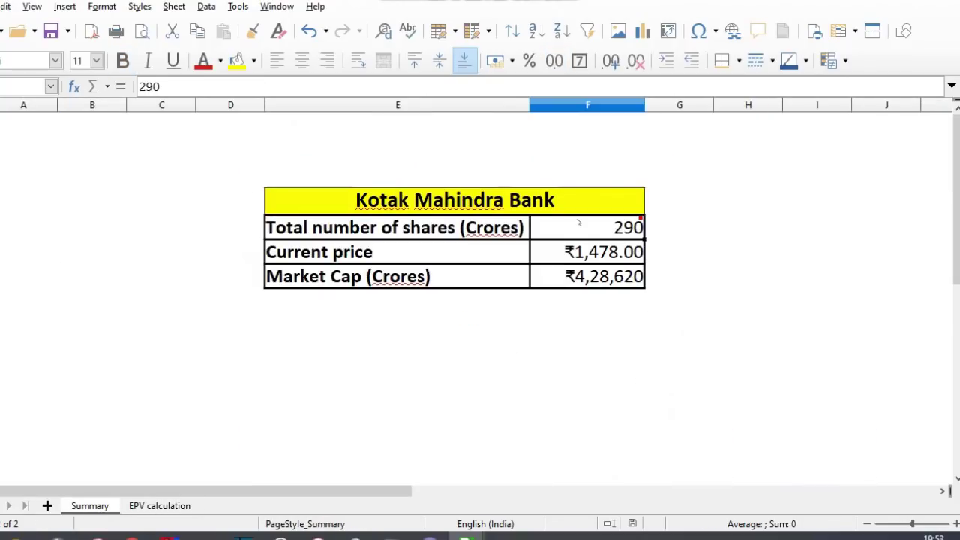
{"action": "type", "text": "190"}
{"action": "key", "text": "Return"}
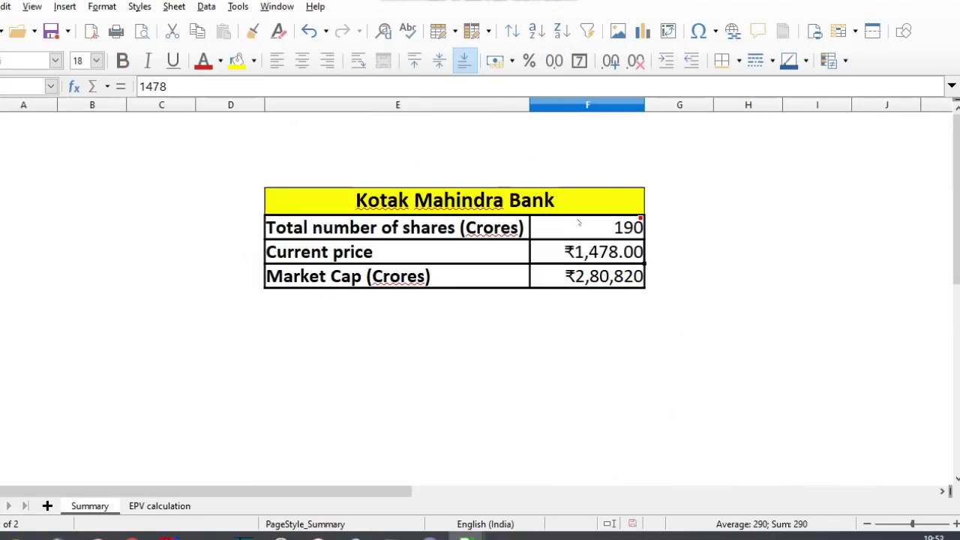
{"action": "left_click", "coordinate": [160, 506]}
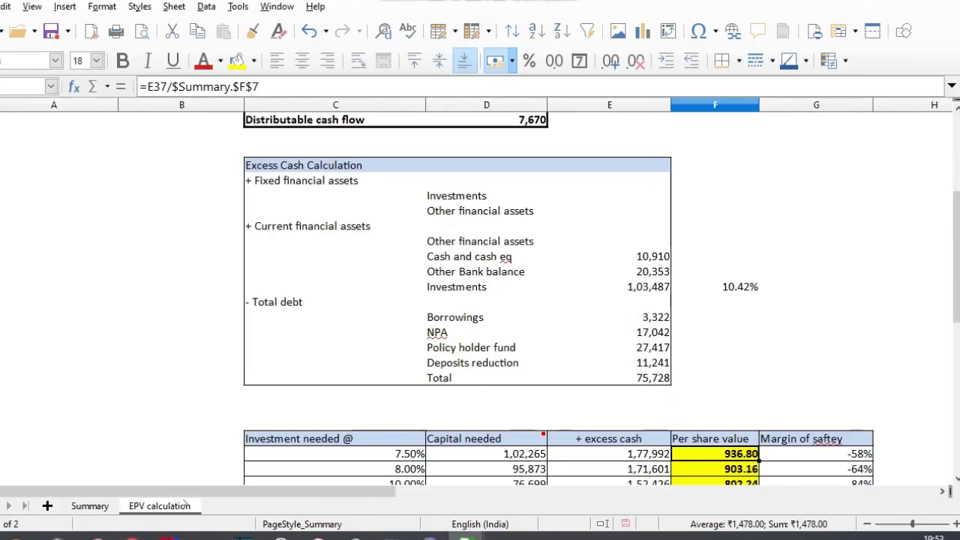
{"action": "left_click", "coordinate": [90, 505]}
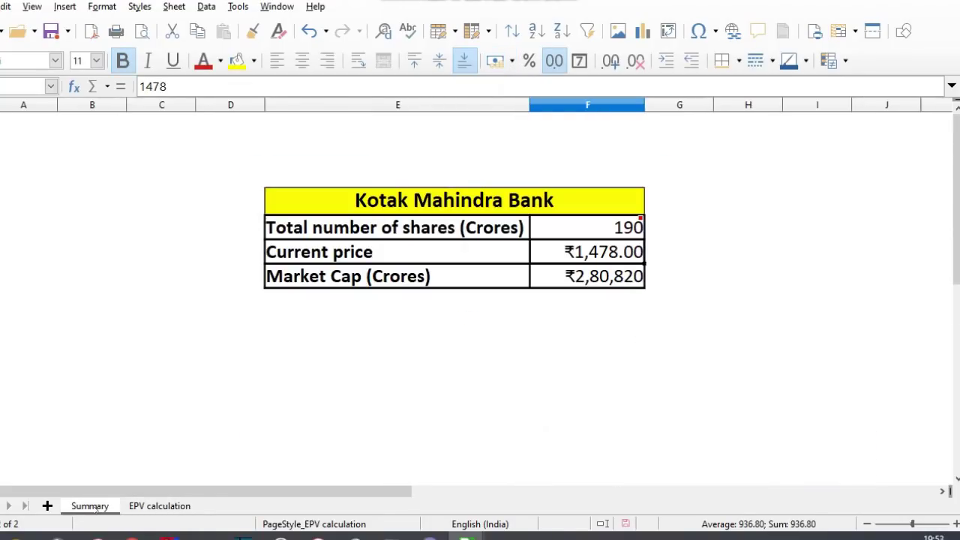
{"action": "left_click", "coordinate": [160, 506]}
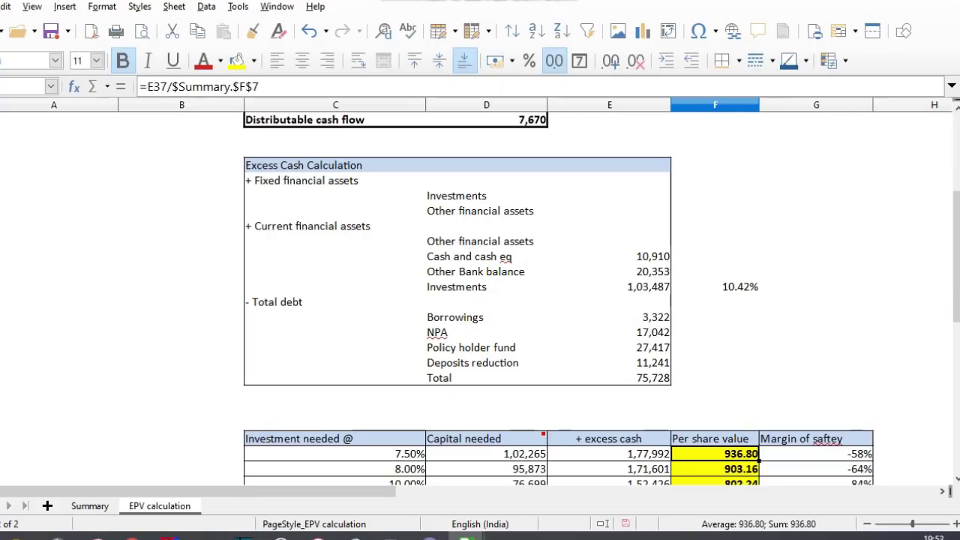
Step: Return to the index company list, then open the Axis Bank workbook and review its total shares, current price and market cap
{"action": "key", "text": "alt+Tab"}
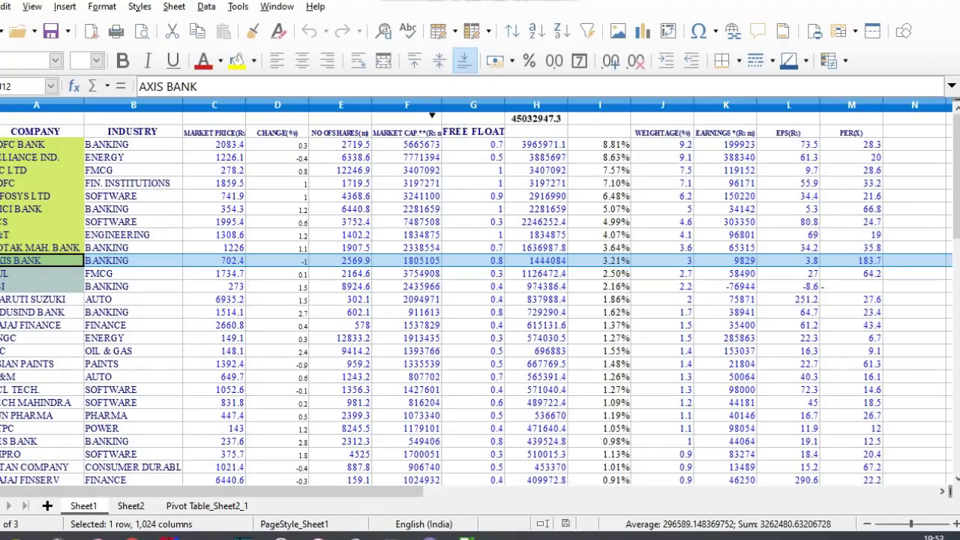
{"action": "key", "text": "alt+Tab"}
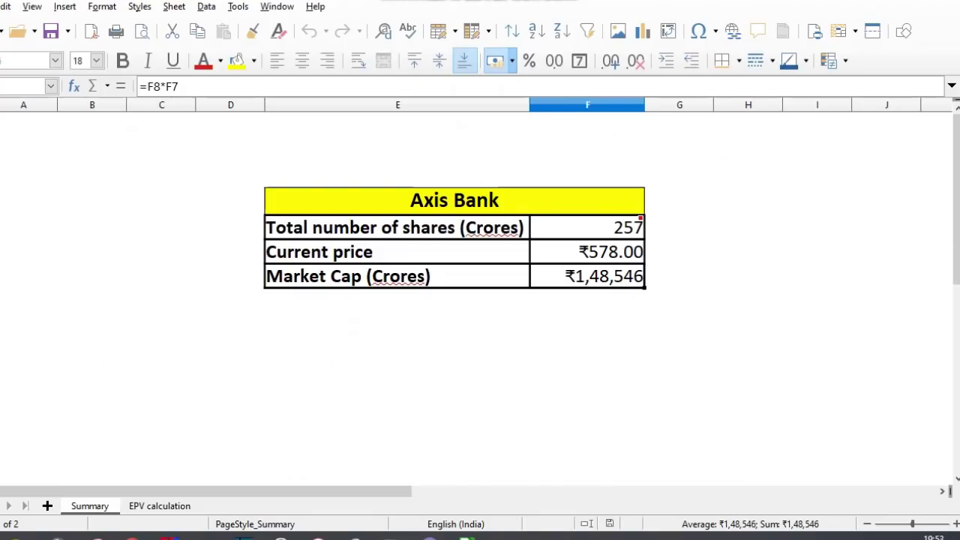
{"action": "left_click", "coordinate": [2, 227]}
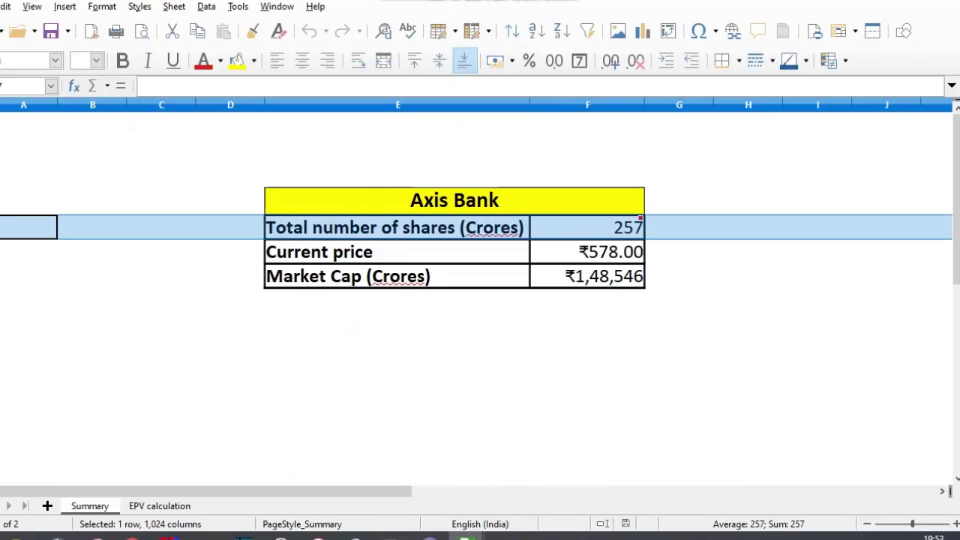
{"action": "left_click", "coordinate": [2, 251]}
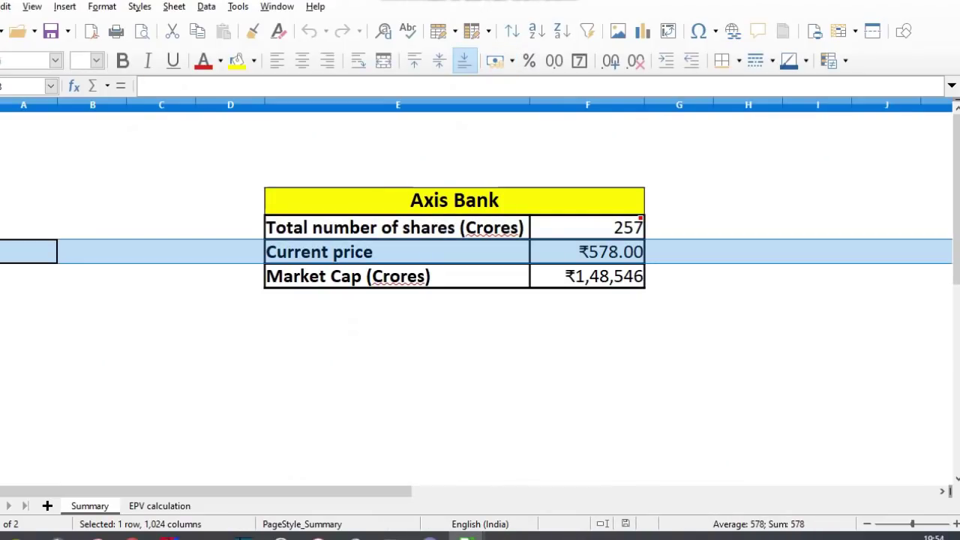
{"action": "left_click", "coordinate": [1, 276]}
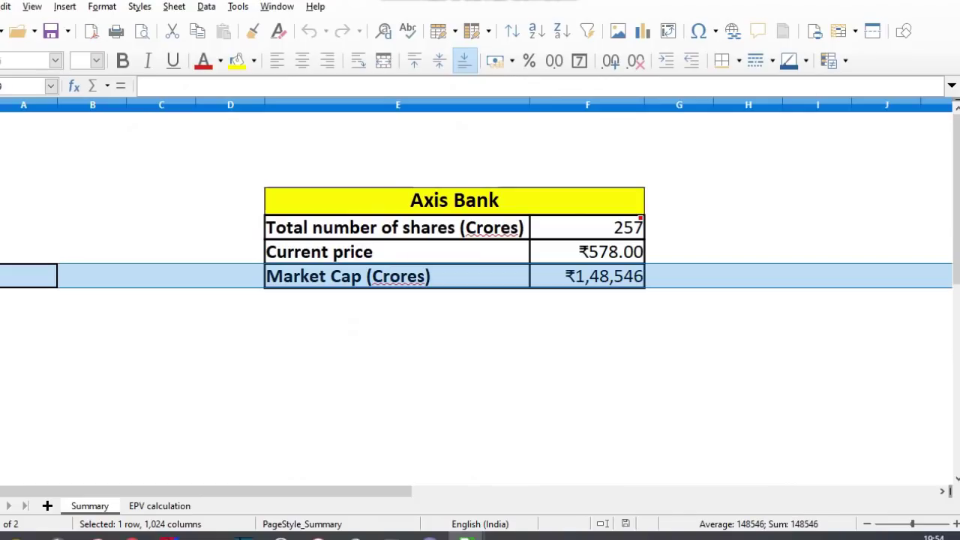
Step: Go through Axis Bank's Earnings calculation from Income from operations and Expenses down to Distributable cash flow
{"action": "left_click", "coordinate": [160, 506]}
{"action": "key", "text": "Down"}
{"action": "key", "text": "Down"}
{"action": "key", "text": "Down"}
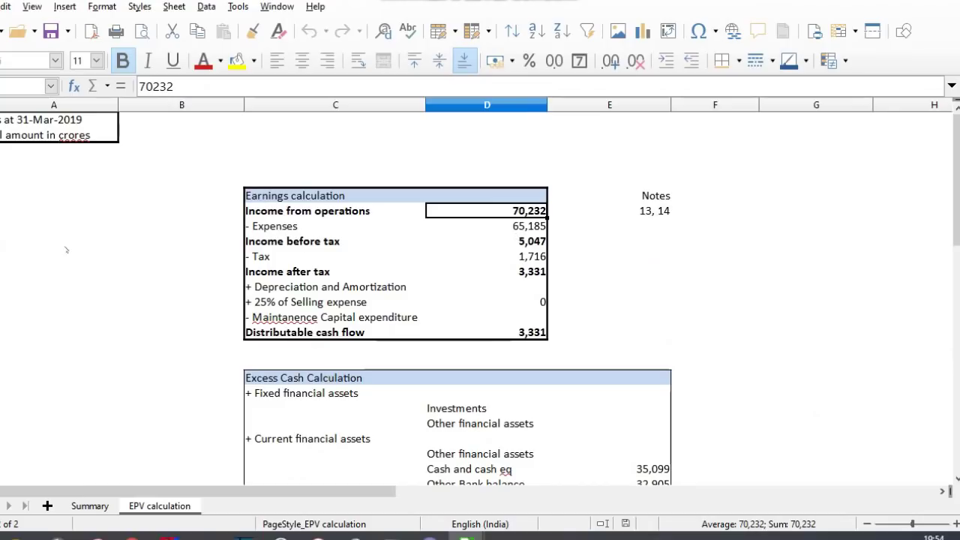
{"action": "left_click", "coordinate": [2, 226]}
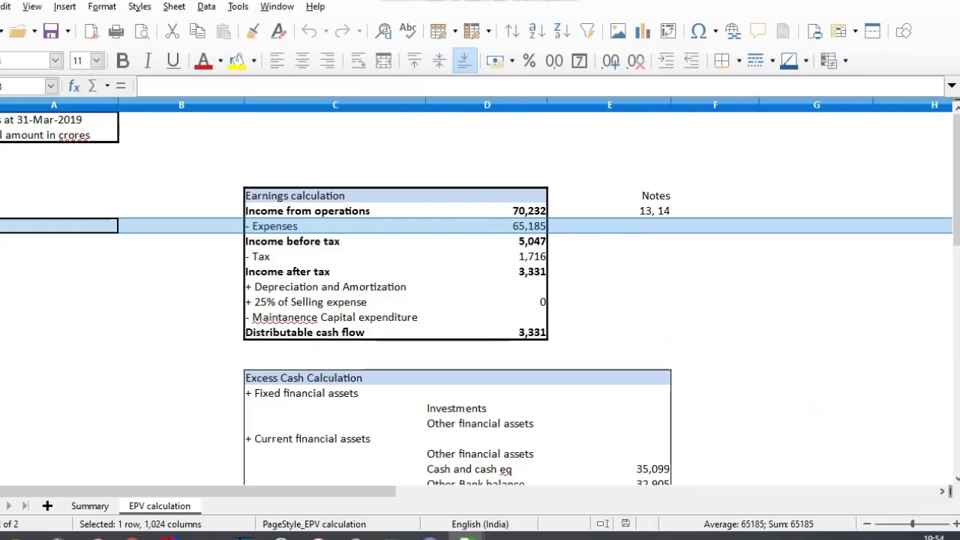
{"action": "left_click", "coordinate": [2, 241]}
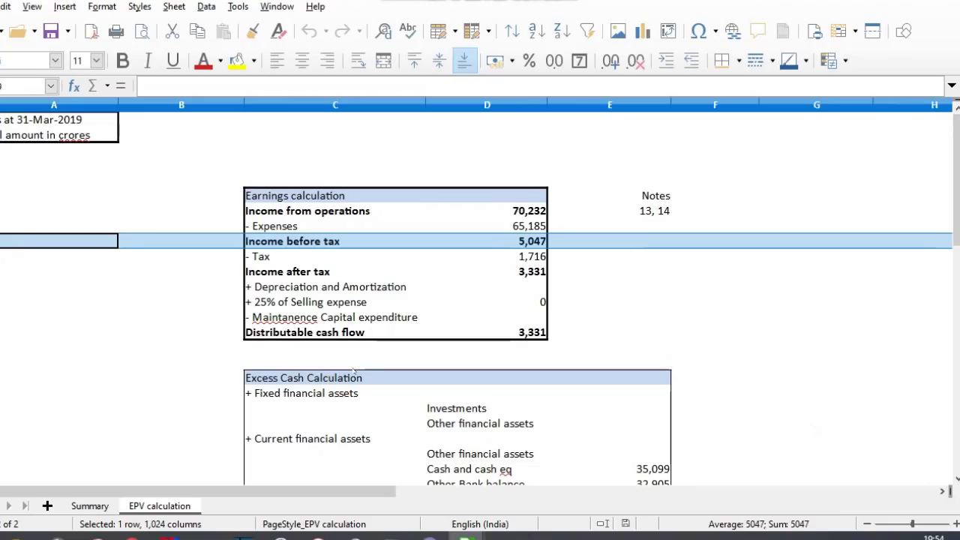
{"action": "left_click", "coordinate": [529, 334]}
{"action": "key", "text": "Return"}
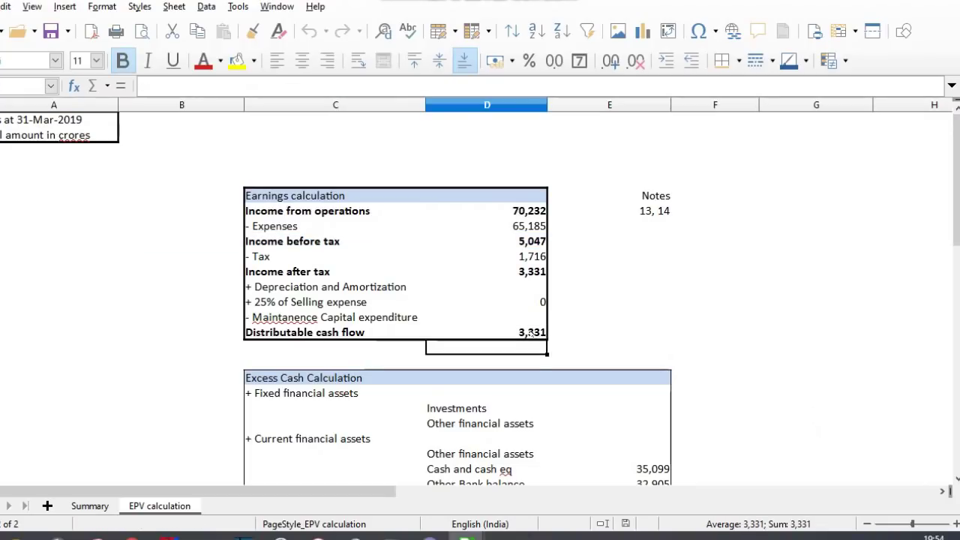
Step: Check the combined sum of Axis Bank's cash and cash equivalents, other bank balance and investments
{"action": "key", "text": "Down"}
{"action": "key", "text": "Down"}
{"action": "key", "text": "Down"}
{"action": "key", "text": "Down"}
{"action": "key", "text": "Down"}
{"action": "key", "text": "Down"}
{"action": "key", "text": "Down"}
{"action": "key", "text": "Down"}
{"action": "key", "text": "Down"}
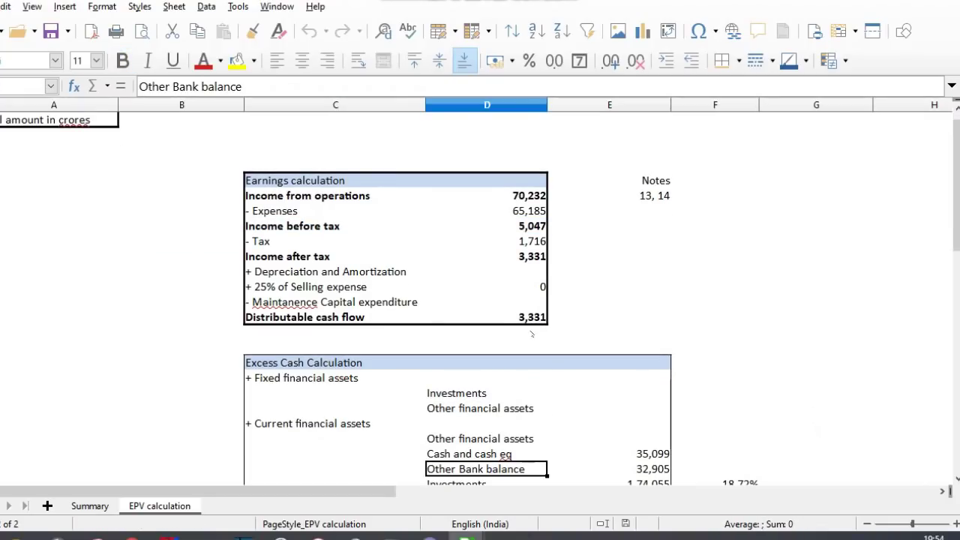
{"action": "key", "text": "Down"}
{"action": "key", "text": "Up"}
{"action": "key", "text": "Right"}
{"action": "key", "text": "Up"}
{"action": "key", "text": "shift+Down"}
{"action": "key", "text": "shift+Down"}
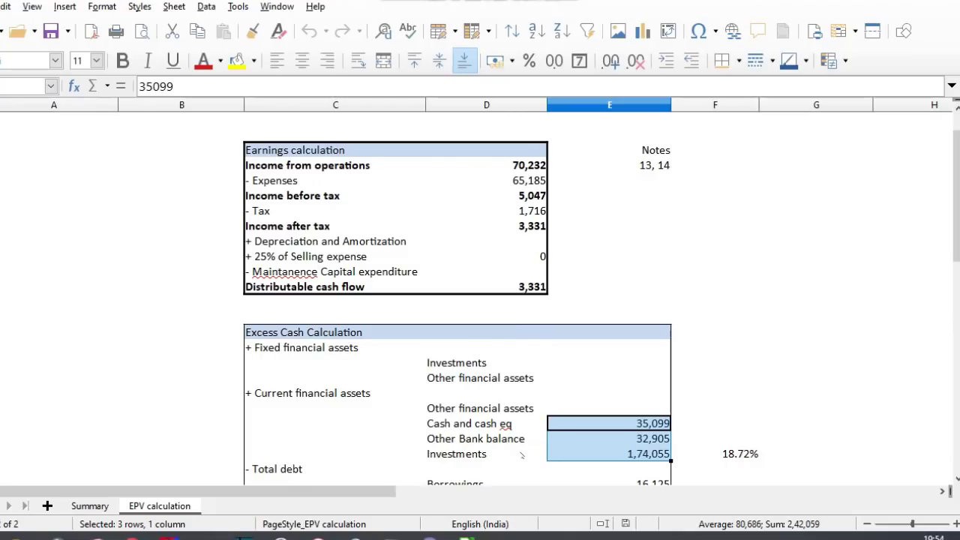
Step: Change Axis Bank's Borrowings formula under Total debt to =0.05*(161249)
{"action": "left_click", "coordinate": [522, 454]}
{"action": "key", "text": "Down"}
{"action": "key", "text": "Down"}
{"action": "key", "text": "Down"}
{"action": "key", "text": "Down"}
{"action": "key", "text": "Up"}
{"action": "key", "text": "Up"}
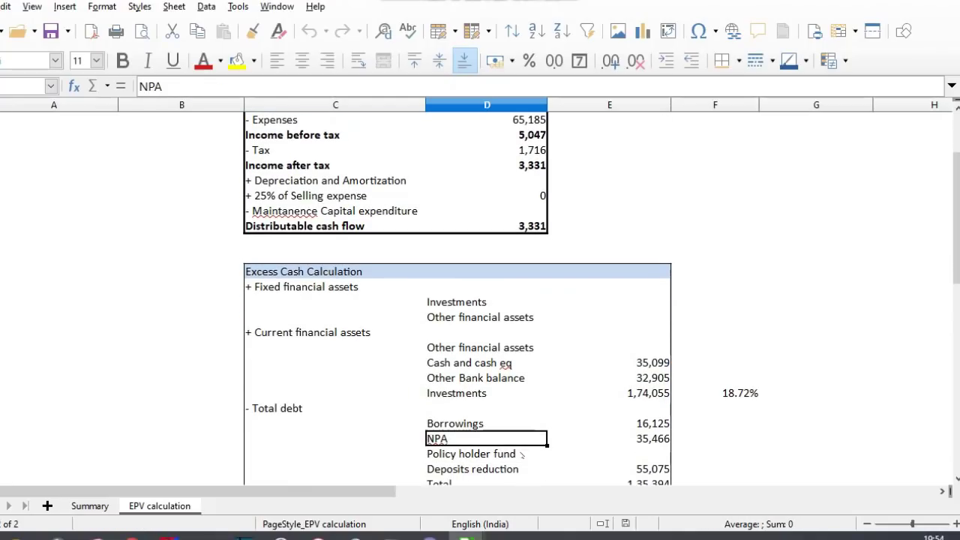
{"action": "key", "text": "Right"}
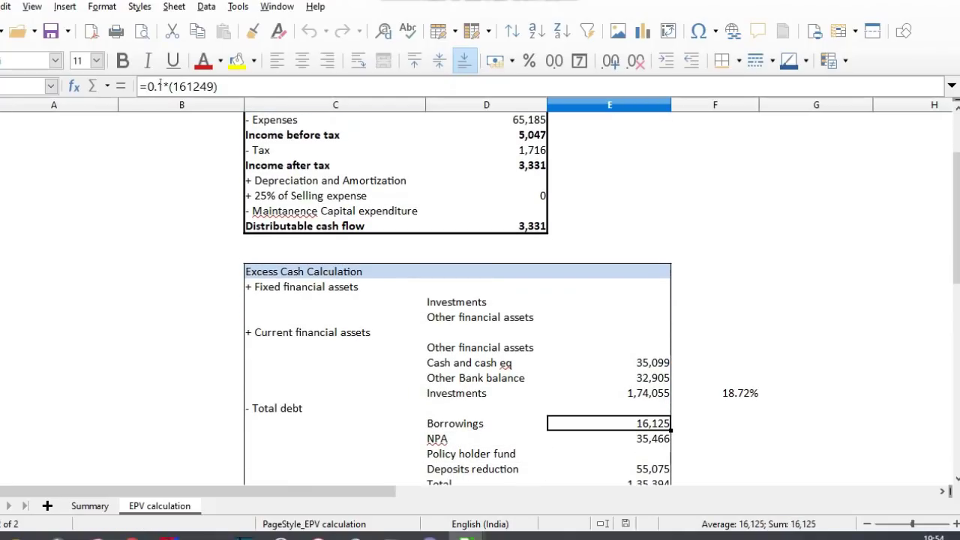
{"action": "left_click", "coordinate": [159, 86]}
{"action": "key", "text": "Delete"}
{"action": "type", "text": "05"}
{"action": "key", "text": "Return"}
Step: Change Axis Bank's Deposits reduction formula to =0.05*550745
{"action": "key", "text": "Down"}
{"action": "key", "text": "Down"}
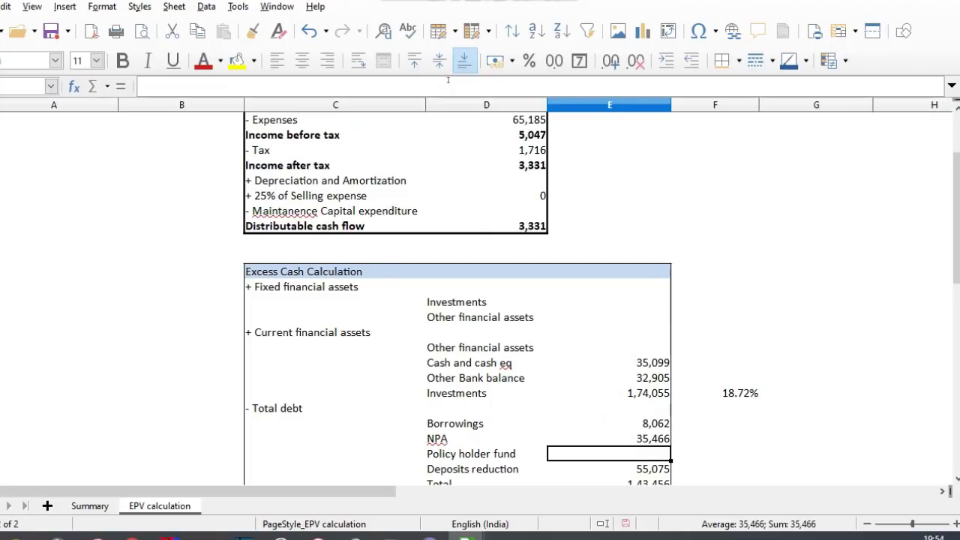
{"action": "left_click", "coordinate": [160, 86]}
{"action": "key", "text": "Delete"}
{"action": "type", "text": "05"}
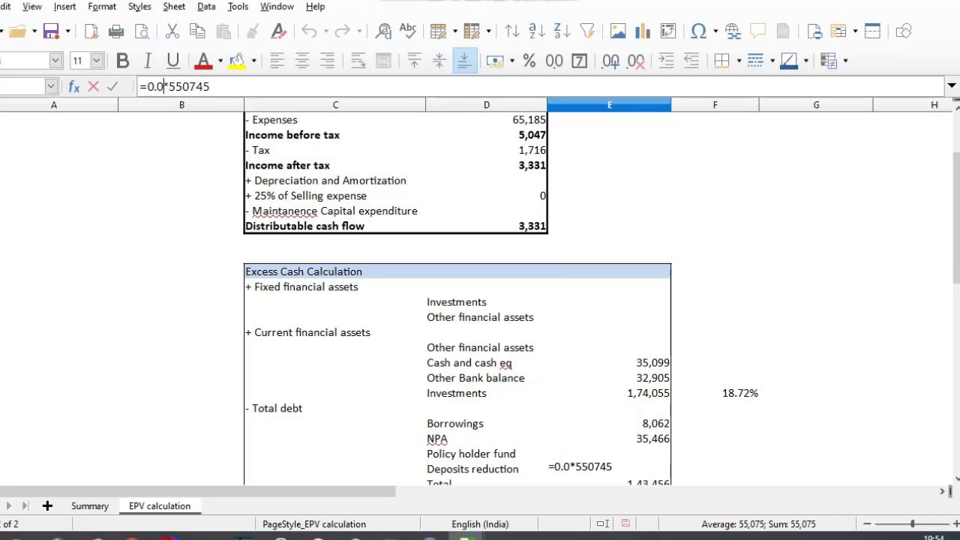
{"action": "key", "text": "Return"}
Step: Review Axis Bank's per share value and margin of safety at 7.50%, and compare them with the current price on the summary
{"action": "key", "text": "Down"}
{"action": "key", "text": "Down"}
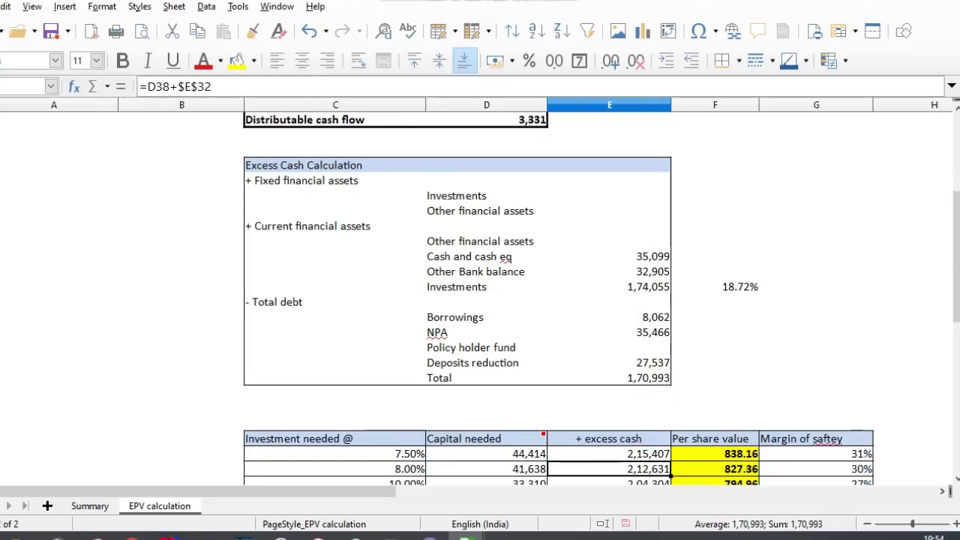
{"action": "key", "text": "Right"}
{"action": "key", "text": "Right"}
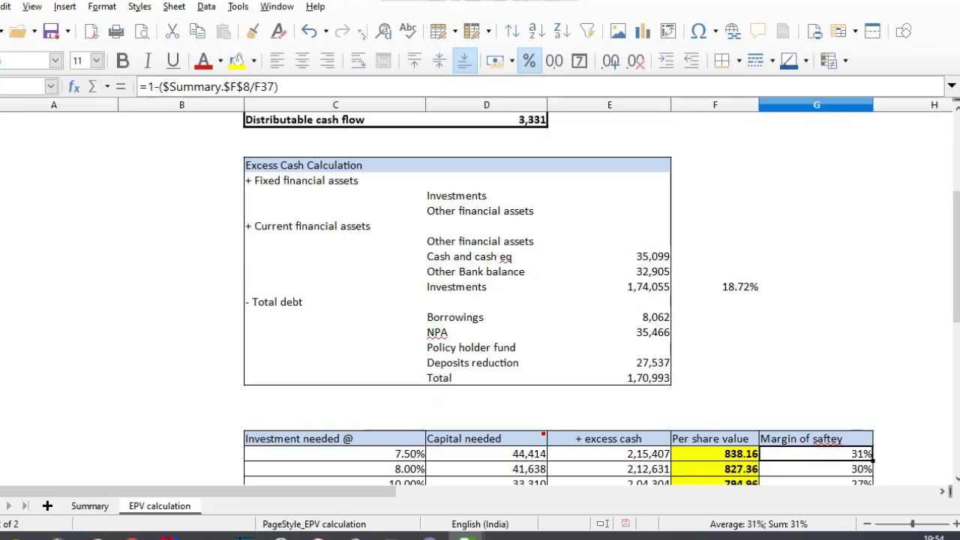
{"action": "left_click", "coordinate": [90, 509]}
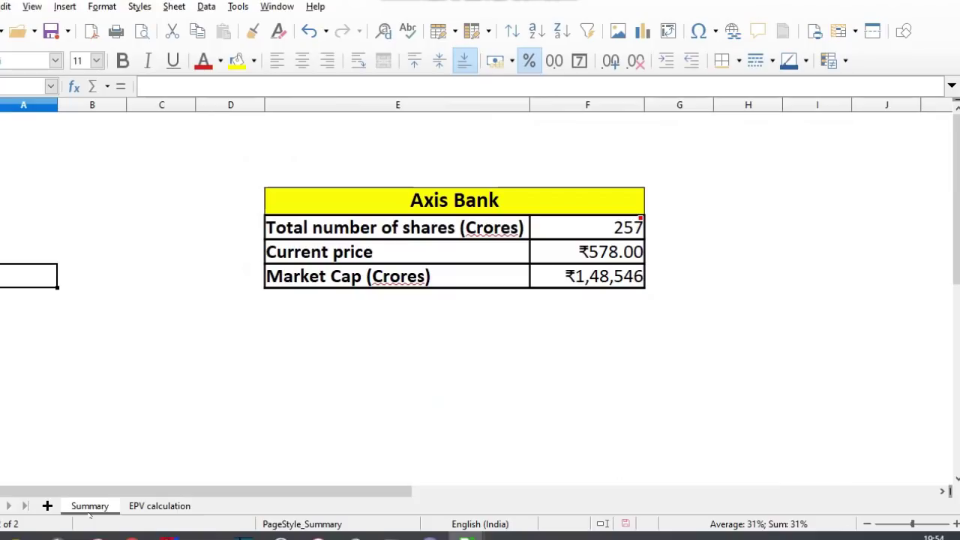
{"action": "left_click", "coordinate": [158, 507]}
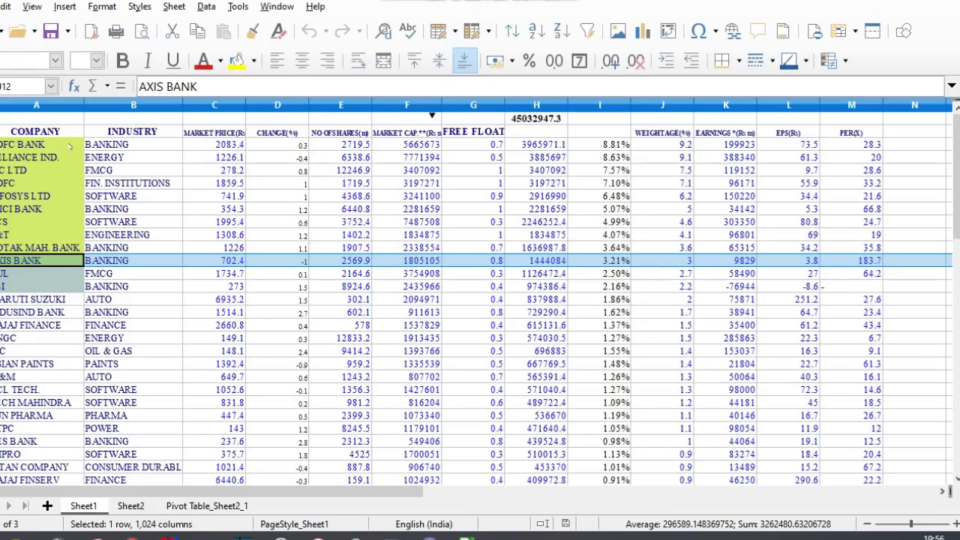
Step: Select the ten companies from HDFC Bank through Axis Bank in the index company list
{"action": "left_click", "coordinate": [69, 145]}
{"action": "key", "text": "shift+Down"}
{"action": "key", "text": "shift+Down"}
{"action": "key", "text": "shift+Down"}
{"action": "key", "text": "shift+Down"}
{"action": "key", "text": "shift+Down"}
{"action": "key", "text": "shift+Down"}
{"action": "key", "text": "shift+Down"}
{"action": "key", "text": "shift+Down"}
{"action": "key", "text": "shift+Down"}
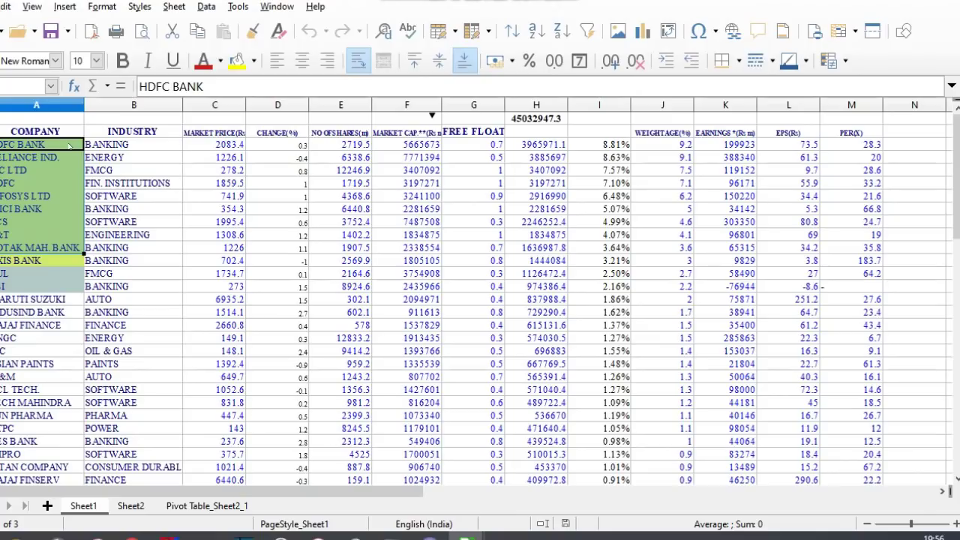
{"action": "key", "text": "shift+Down"}
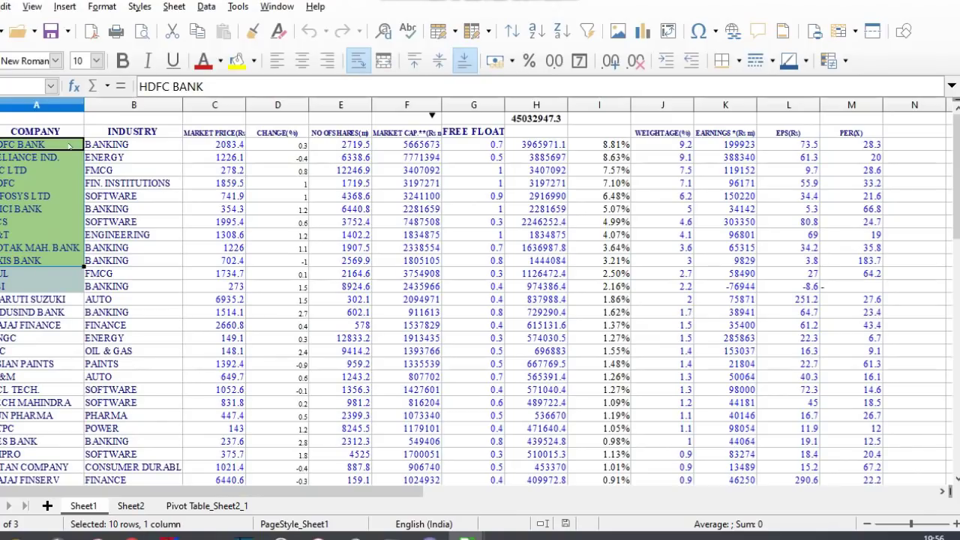